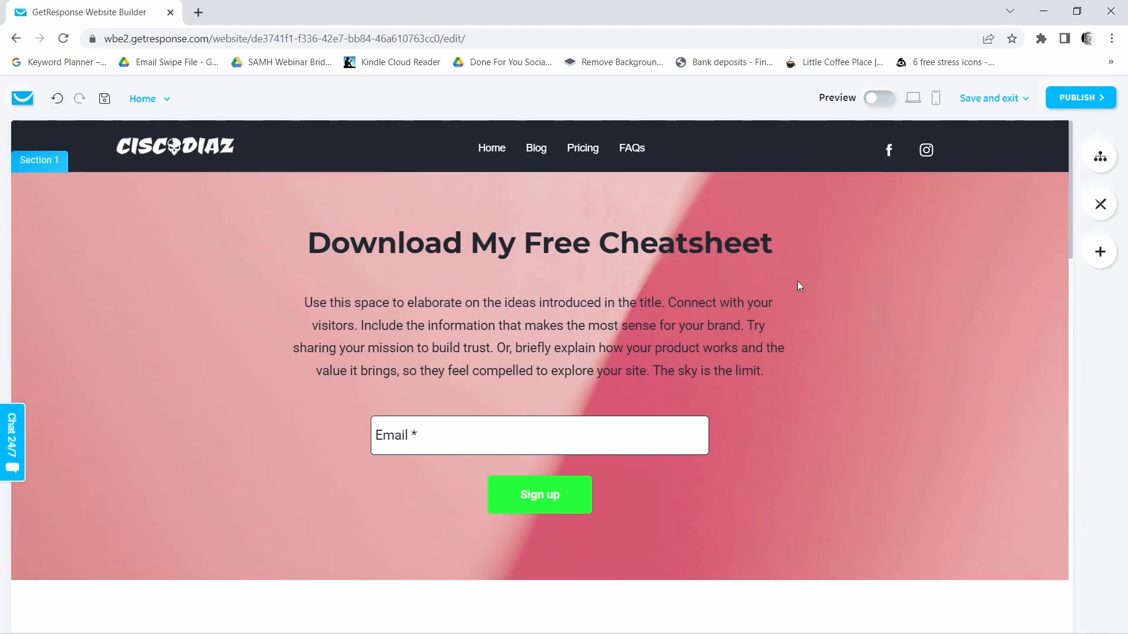
scroll(837, 407, "down", 1)
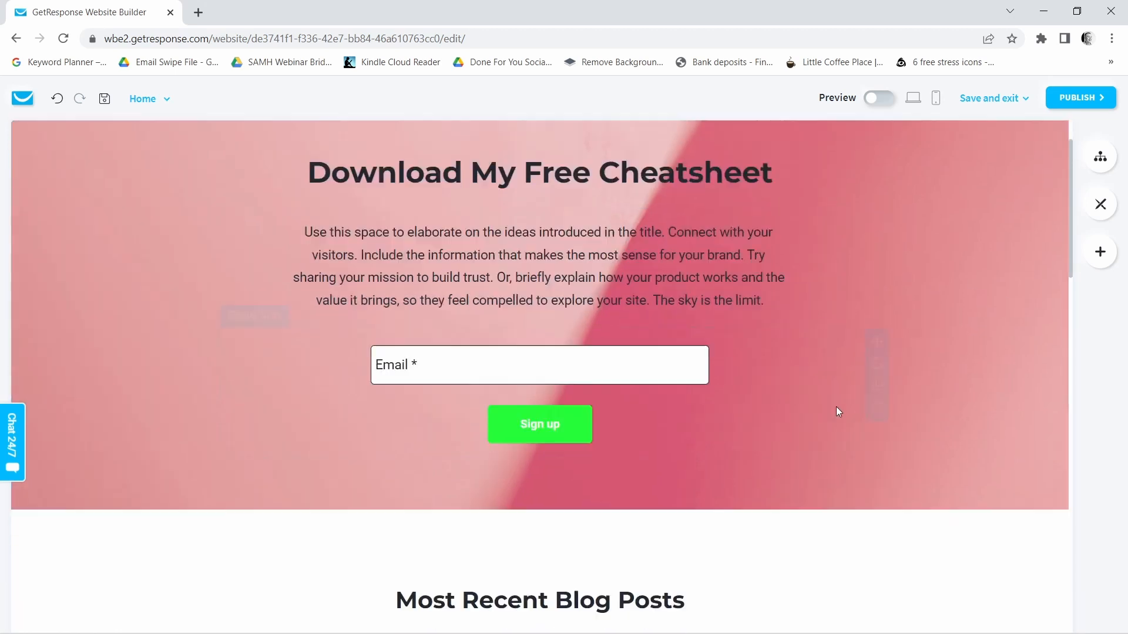
scroll(841, 383, "up", 1)
scroll(842, 407, "down", 6)
scroll(841, 407, "up", 6)
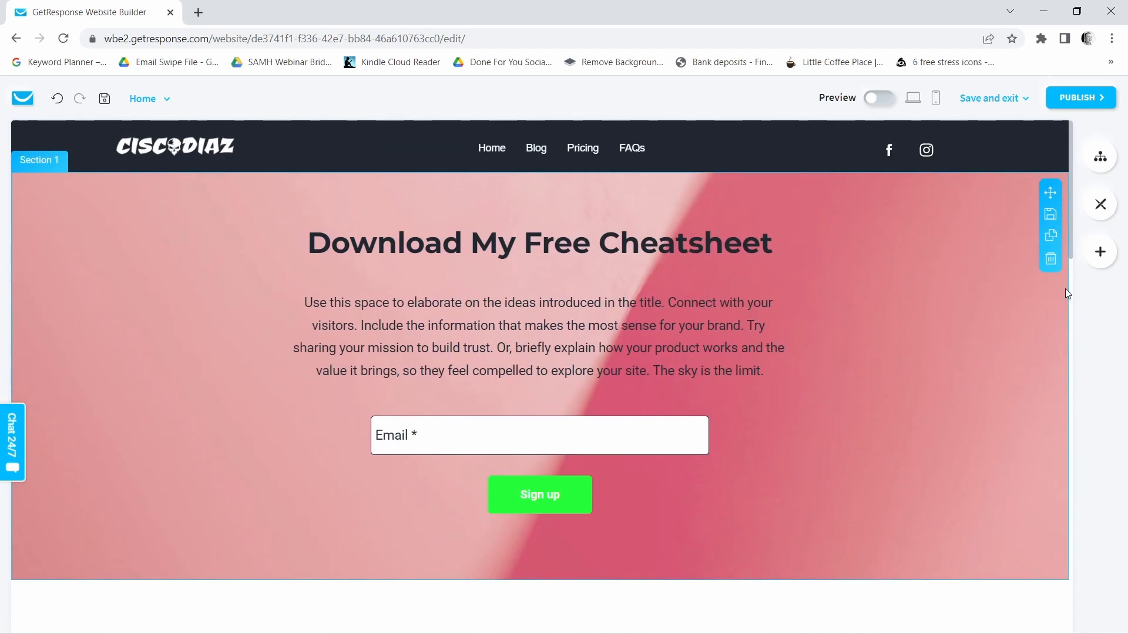
Add a Popup element from the advanced elements to the home page.
left_click(1103, 255)
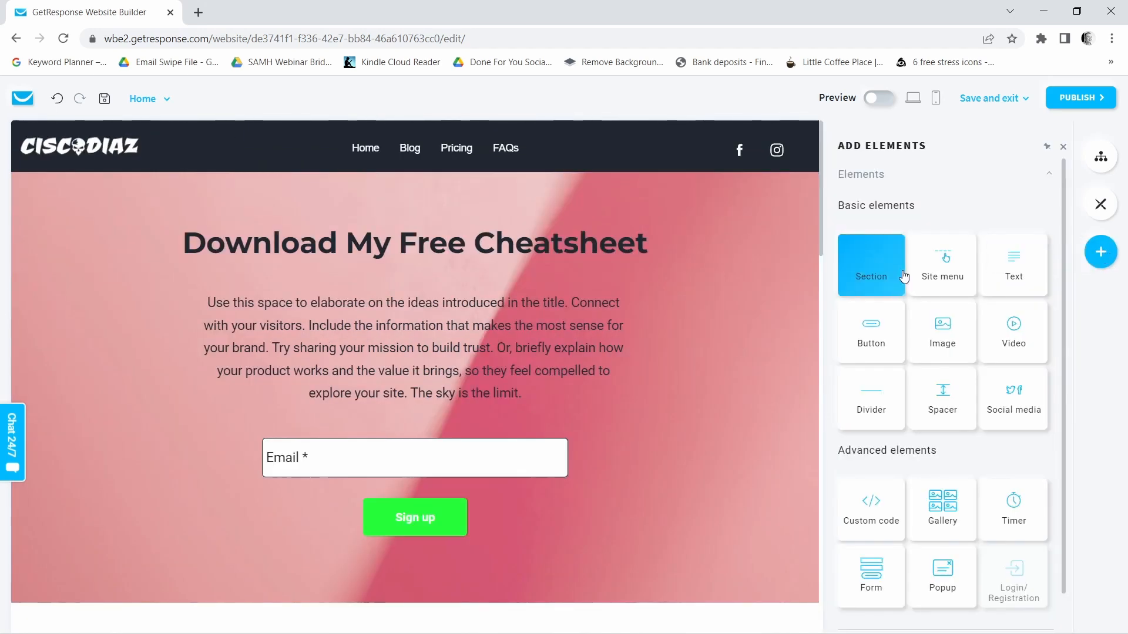
scroll(934, 279, "down", 1)
left_click_drag(837, 407, 957, 407)
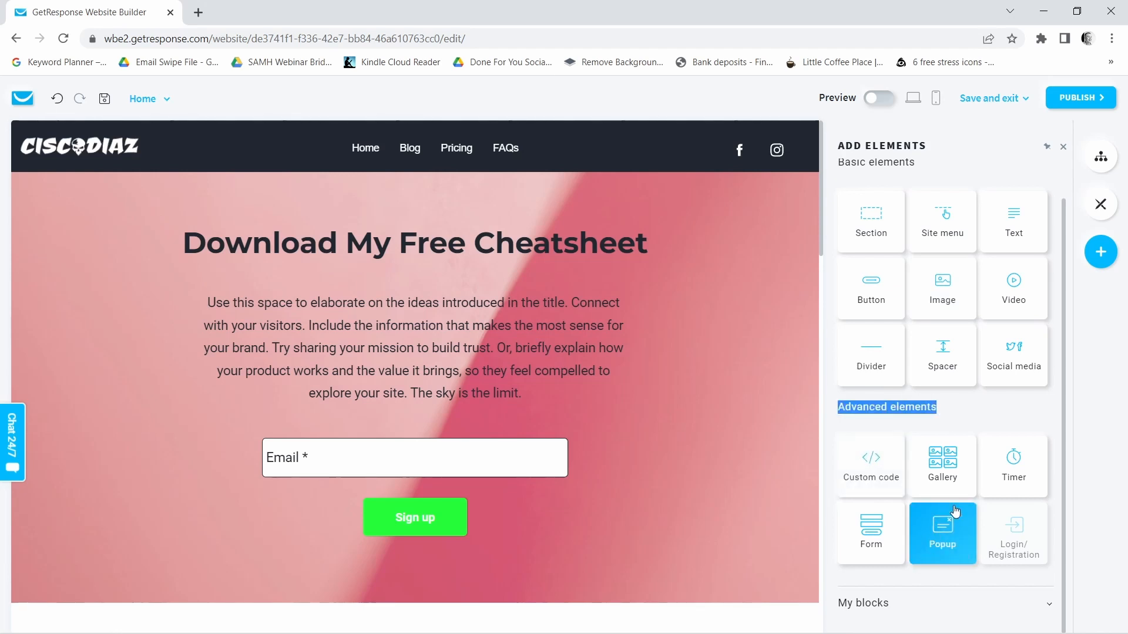
left_click_drag(953, 548, 433, 305)
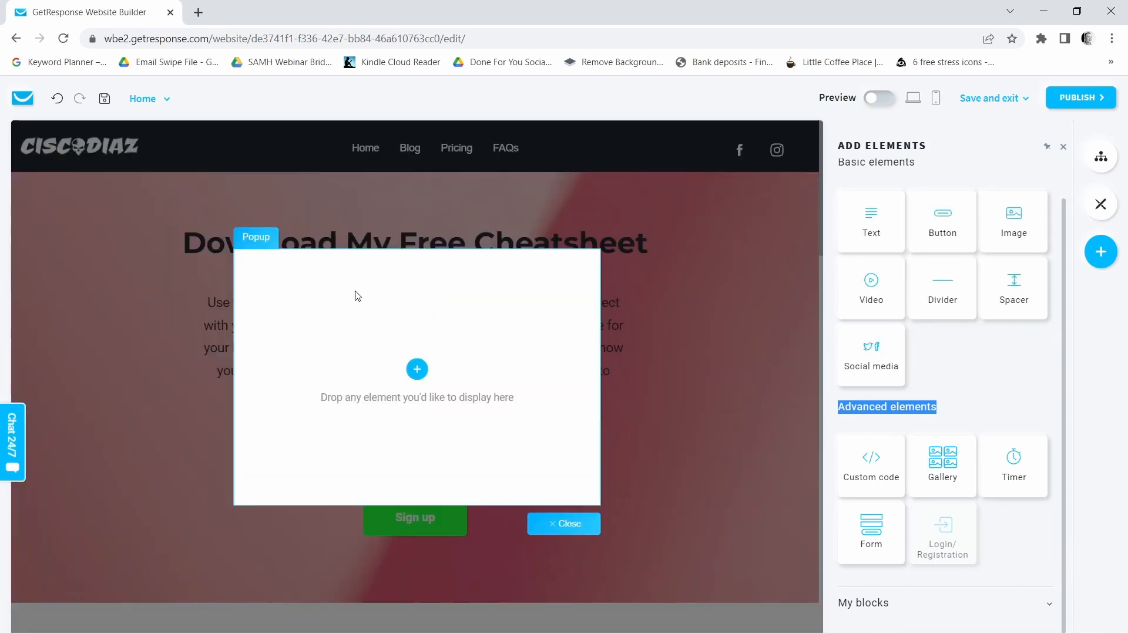
Set the new popup's size to Medium and check its position options.
left_click(256, 241)
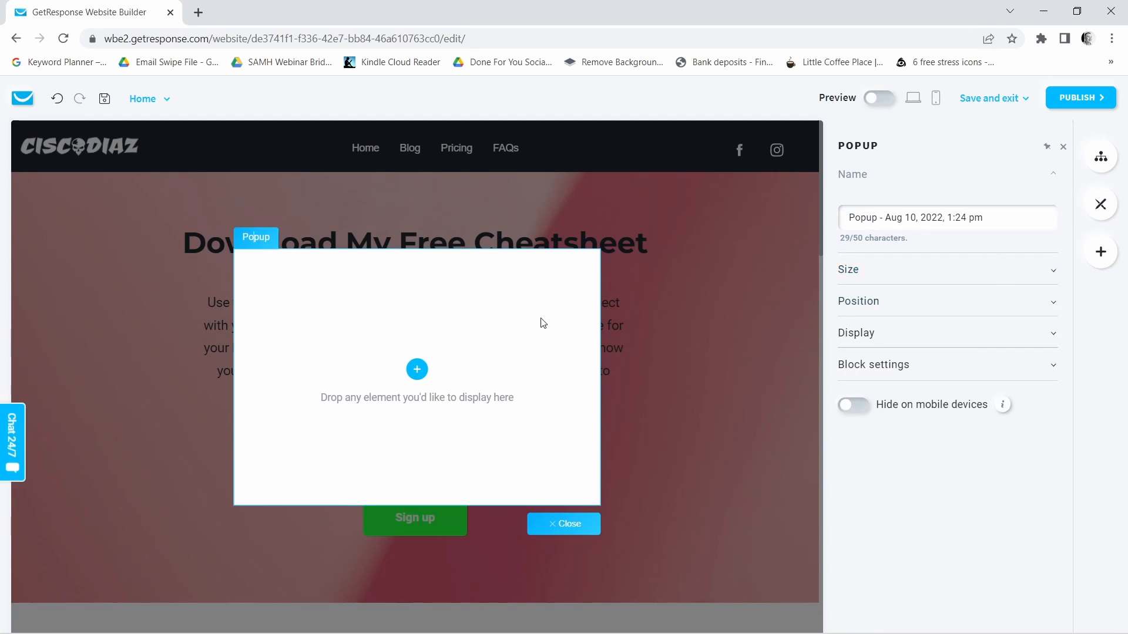
left_click(1053, 271)
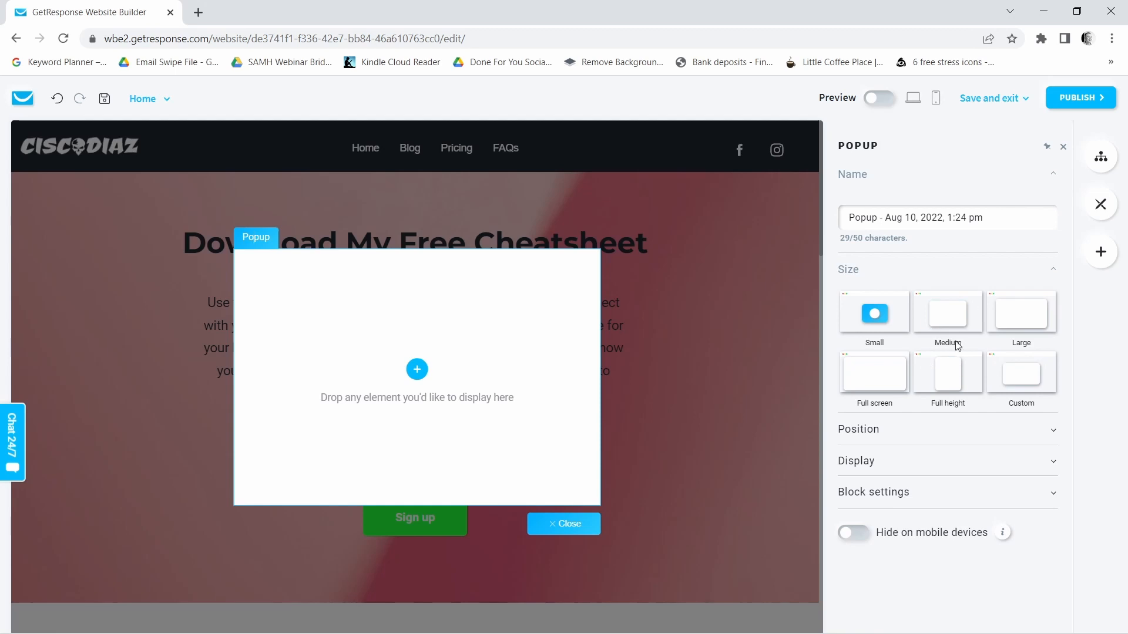
left_click(950, 319)
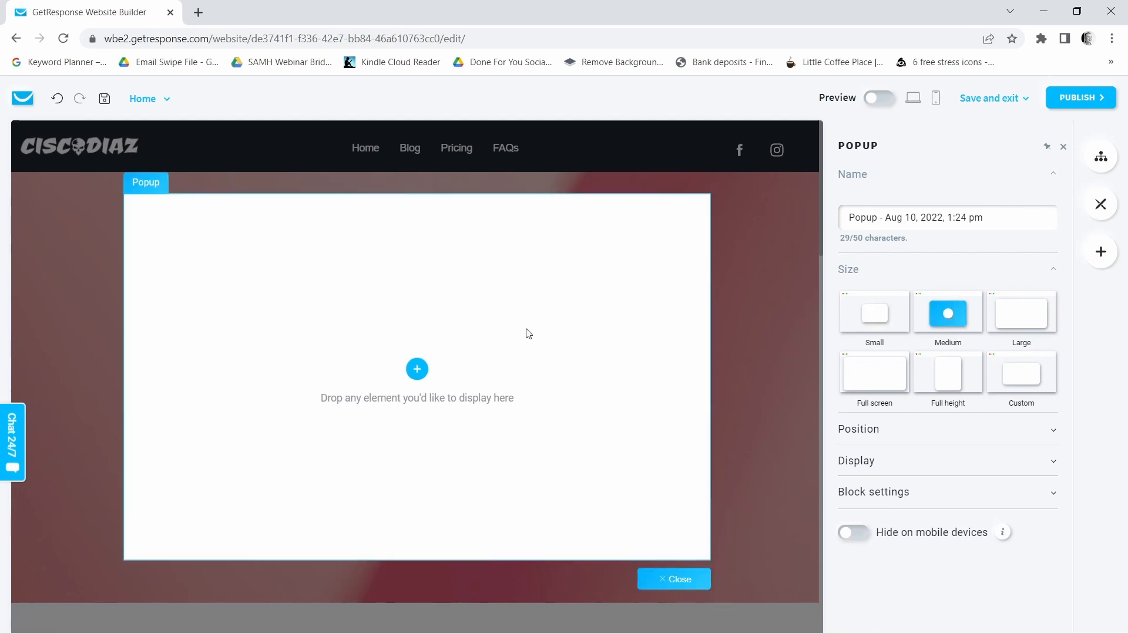
left_click(1051, 434)
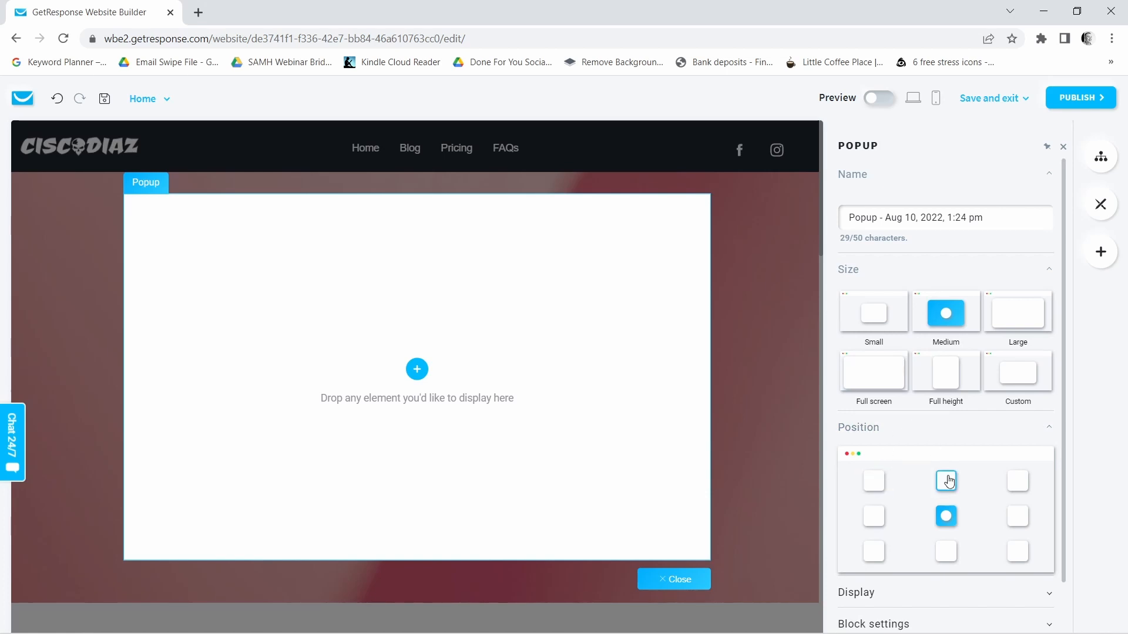
left_click(1048, 428)
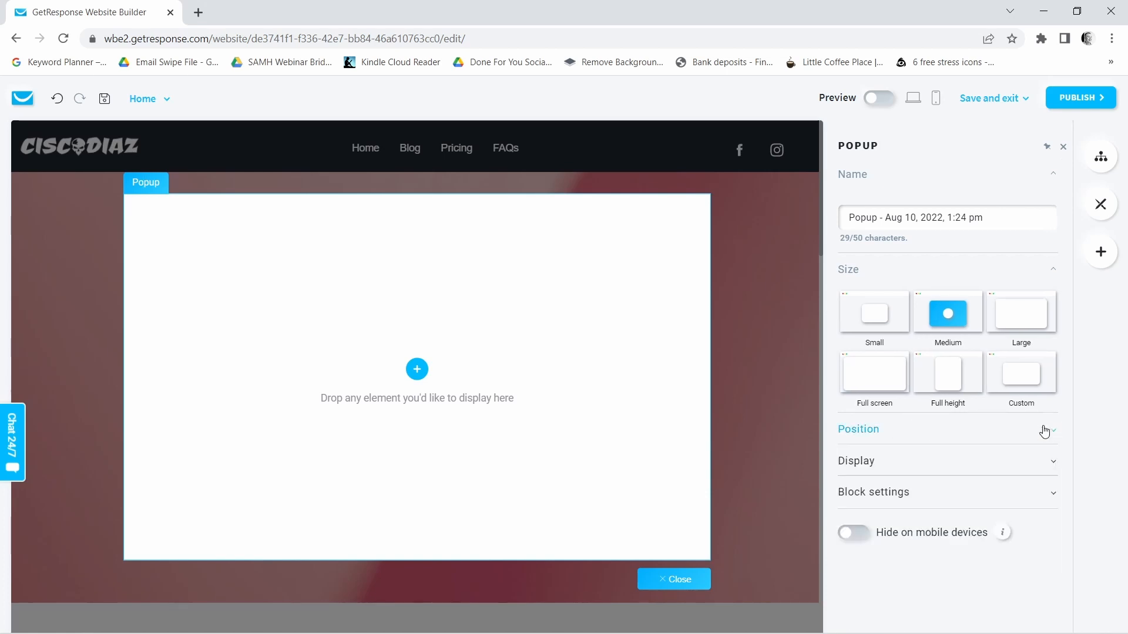
Set the popup's display trigger to On exit and check the available frequency options.
left_click(1043, 467)
scroll(1043, 467, "down", 3)
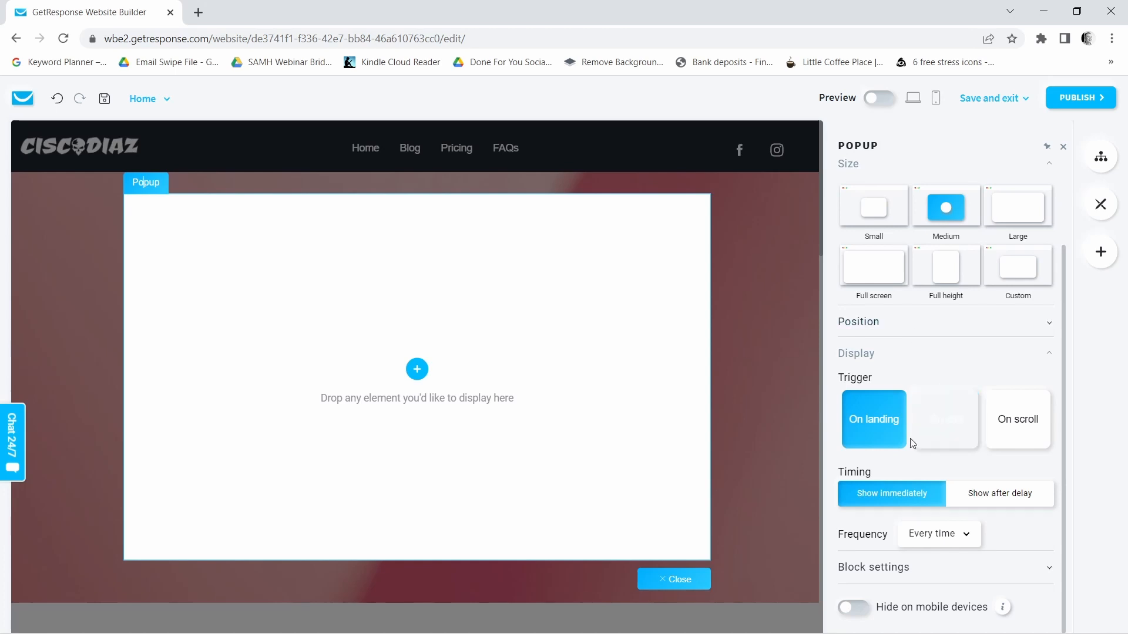
left_click(933, 420)
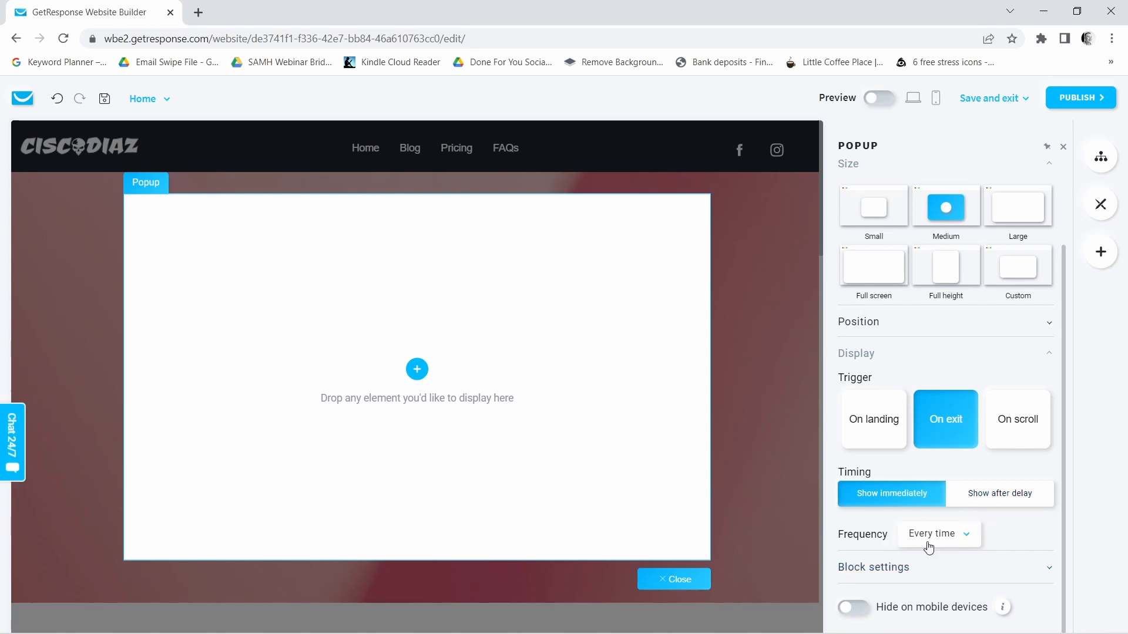
left_click(947, 537)
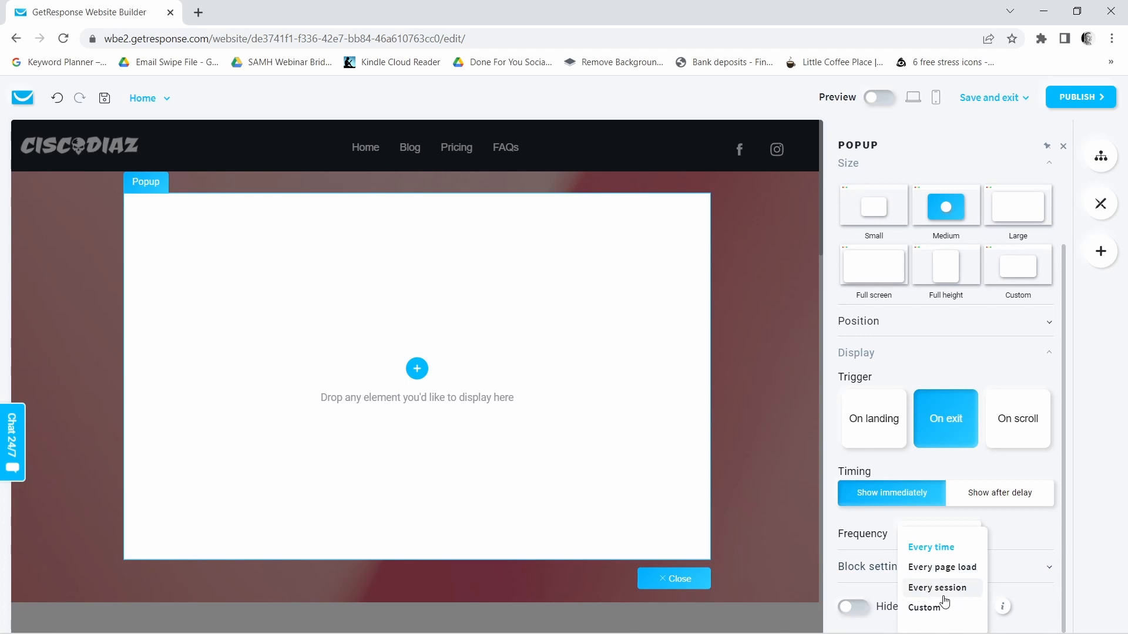
left_click(1003, 534)
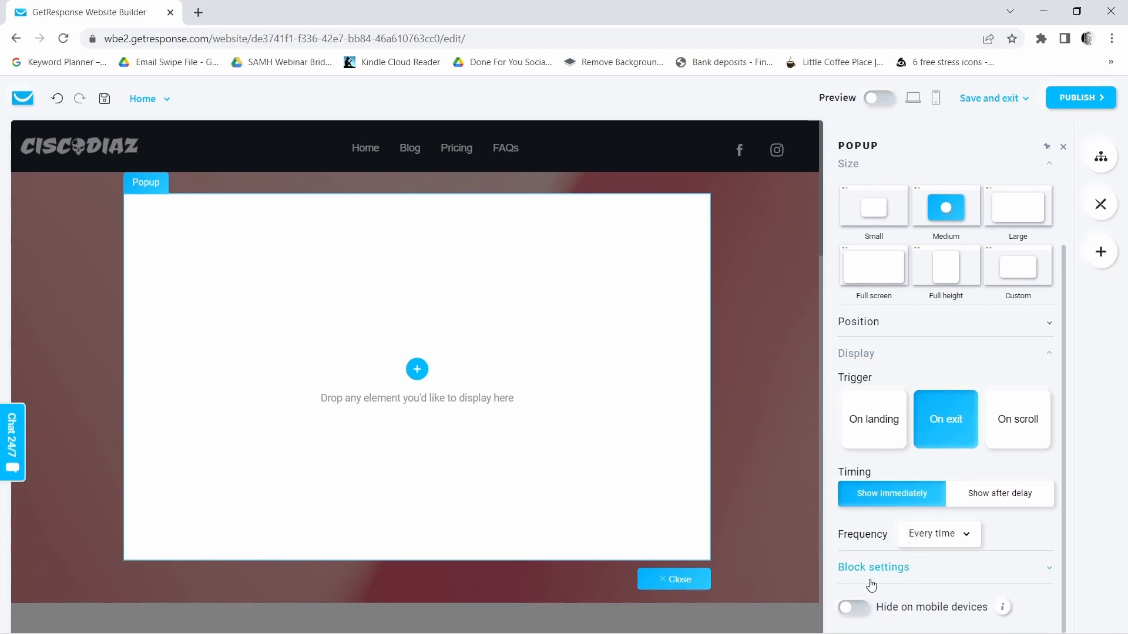
Enable rounded corners with a radius of 10 in the popup's block settings and close its settings.
left_click(1047, 575)
scroll(946, 545, "down", 5)
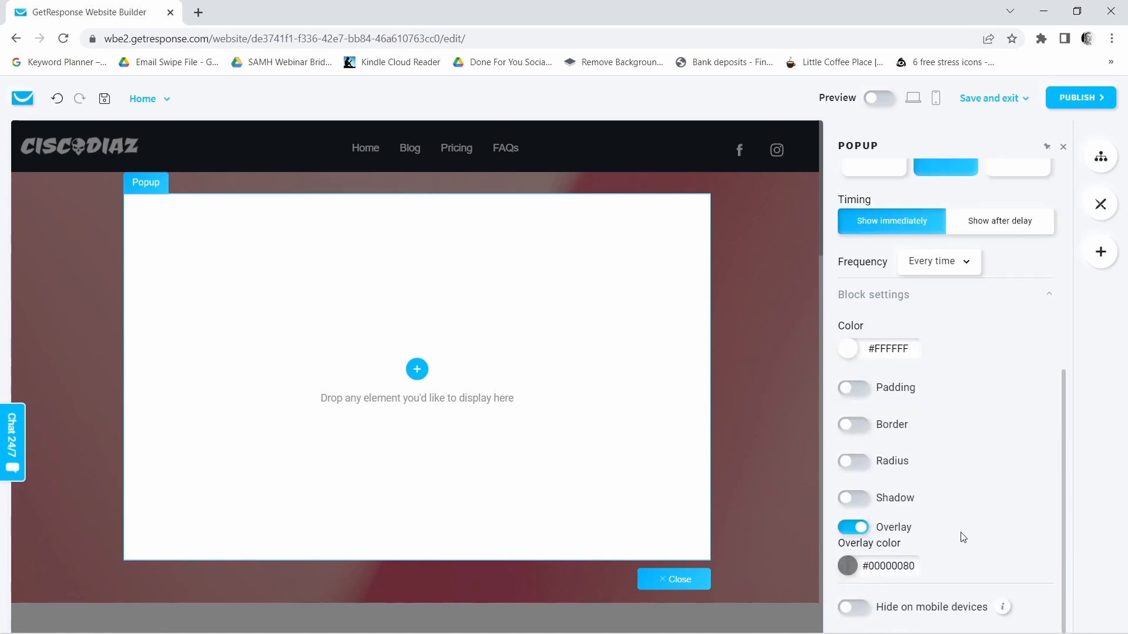
left_click(866, 466)
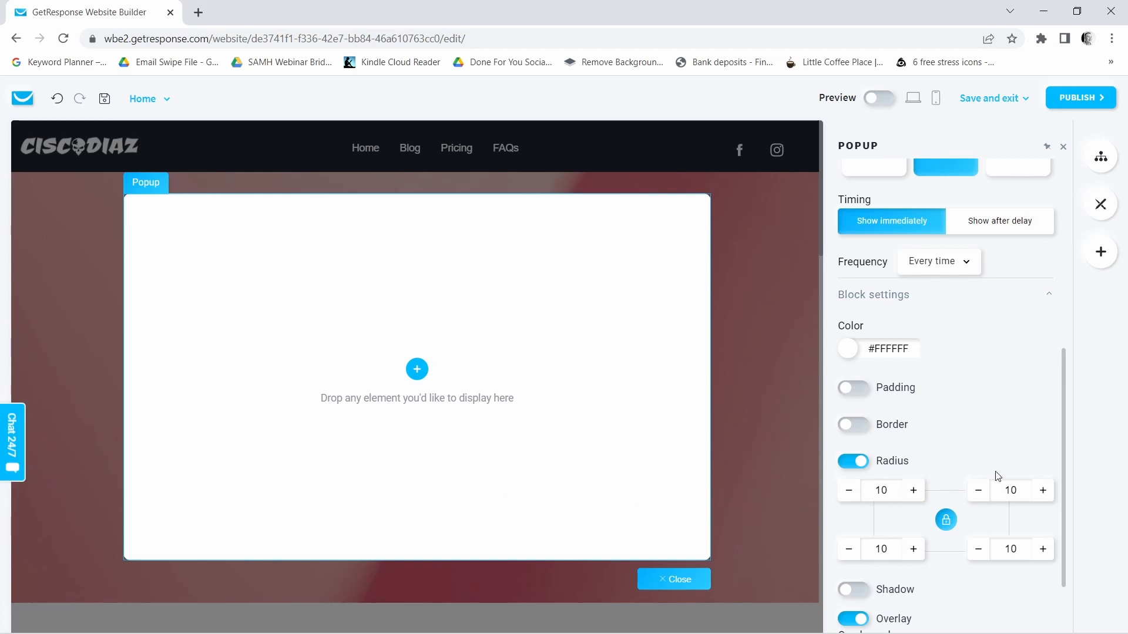
scroll(980, 450, "up", 6)
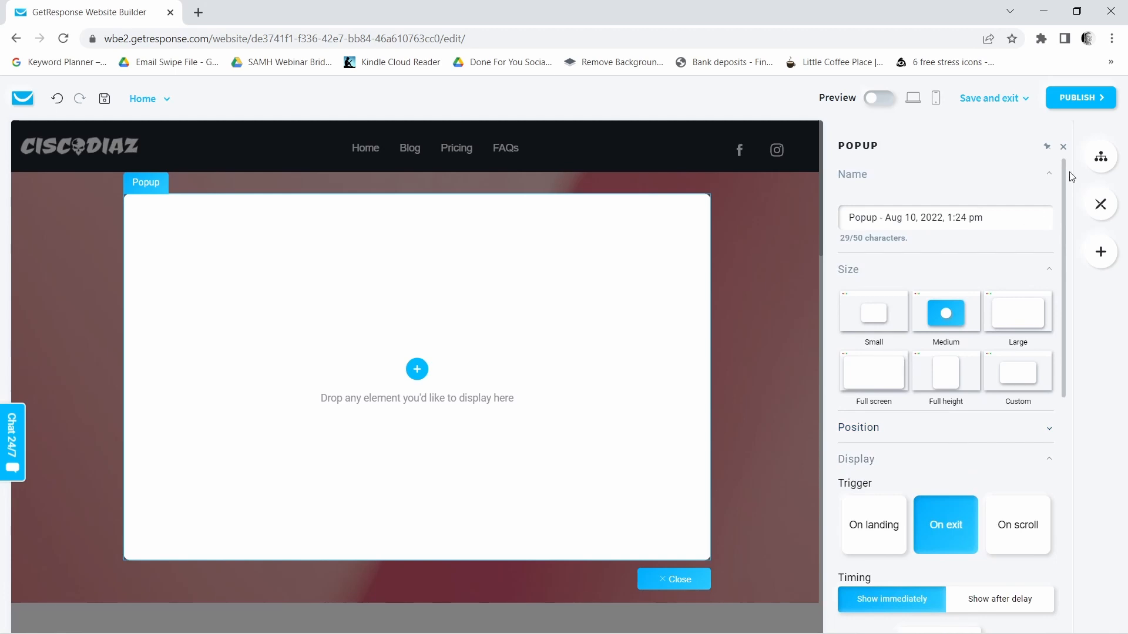
left_click(1063, 146)
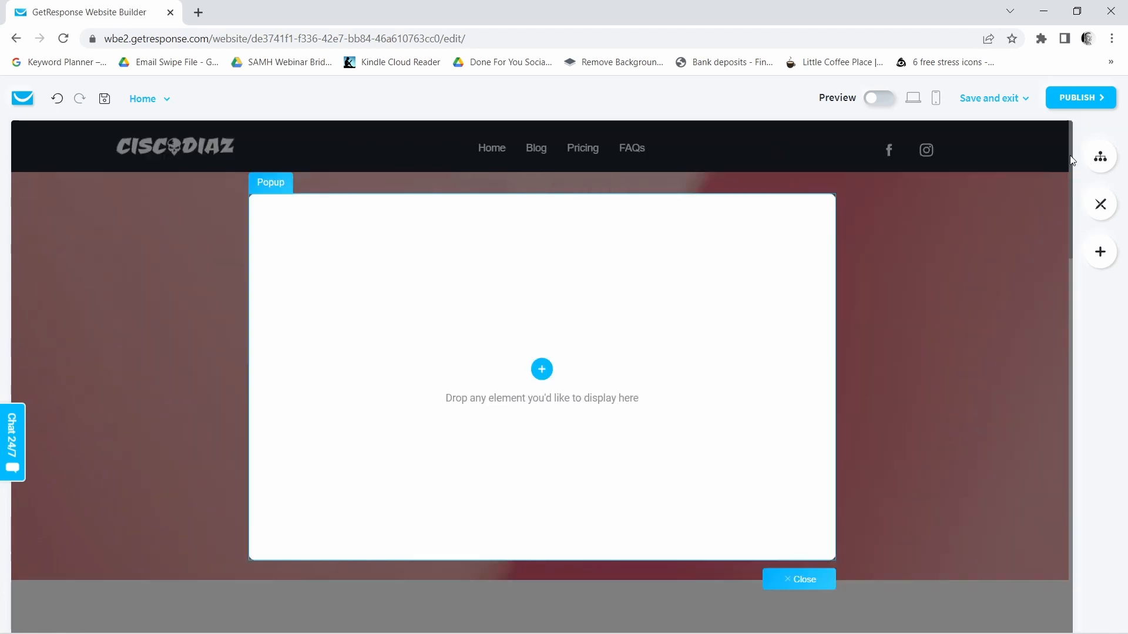
Insert a text element in the popup using the centered "Introduce your idea" heading template.
left_click(1097, 258)
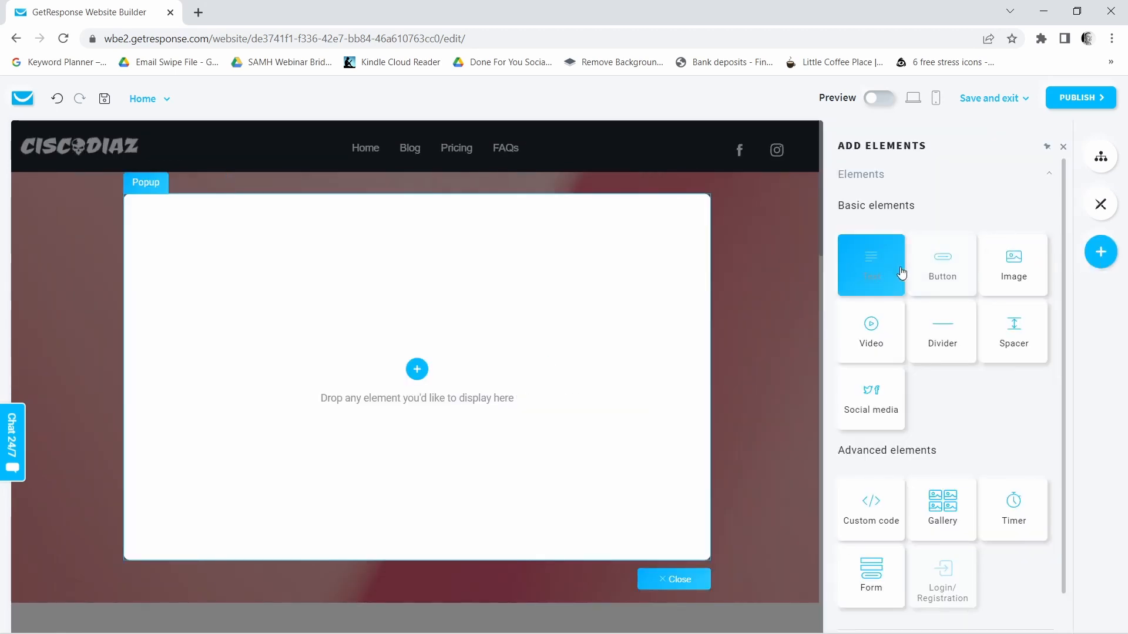
left_click_drag(872, 261, 429, 196)
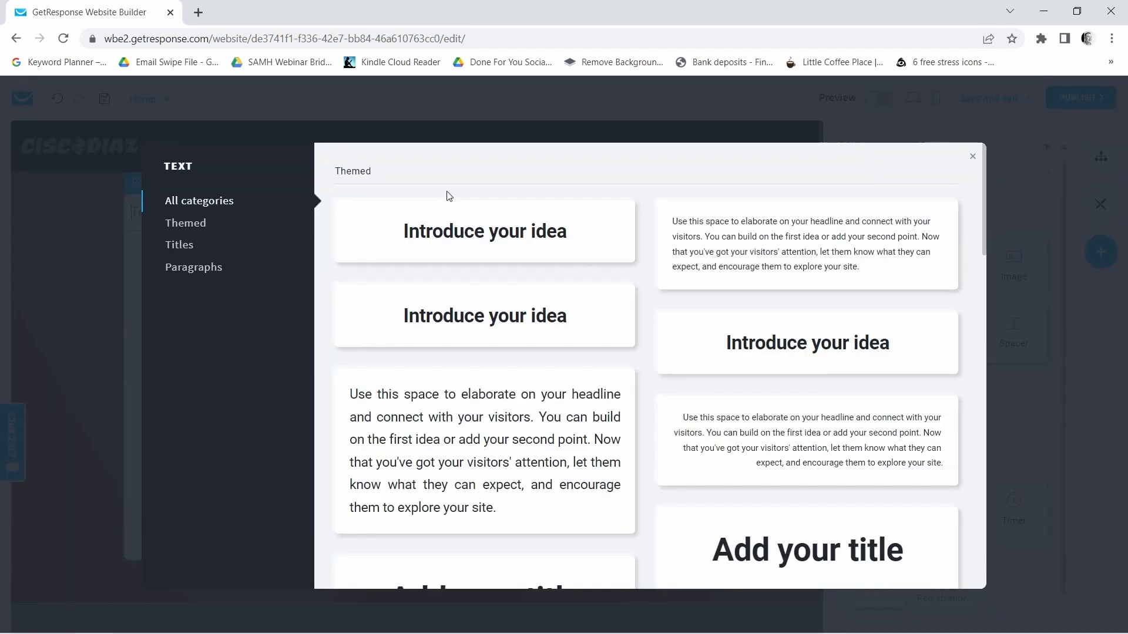
left_click(501, 235)
Replace the placeholder heading with "Want To Learn" and a second line reading "To Get FREE Leads Today?".
left_click_drag(522, 236, 330, 226)
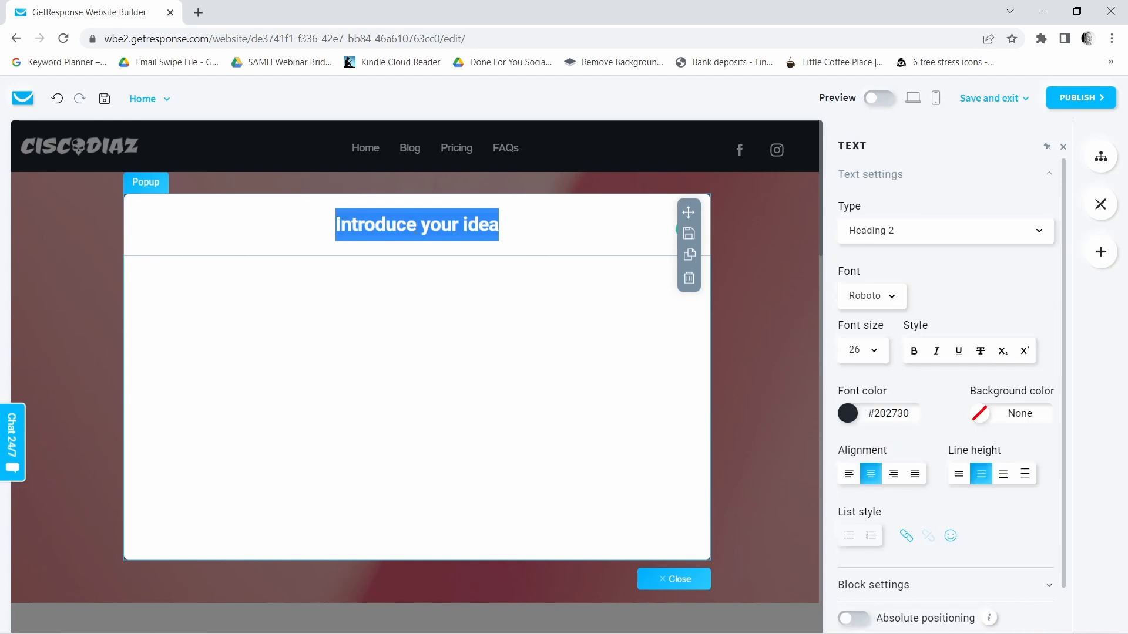
type("Want To Learn")
key("Return")
type("To Get FREE Leads Today?")
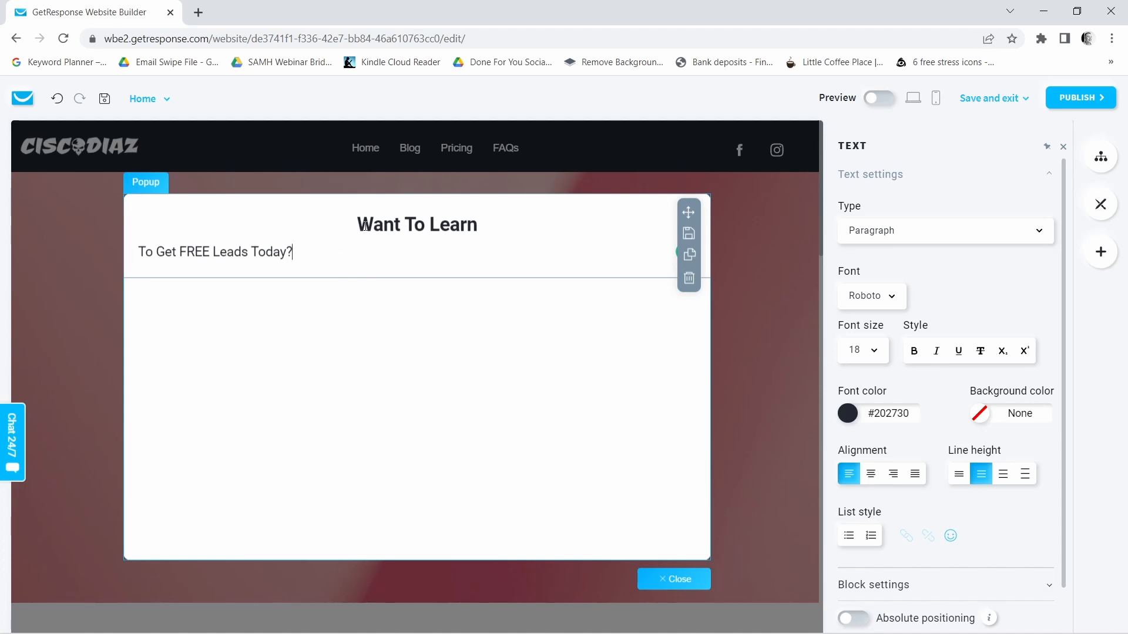
left_click_drag(366, 227, 414, 225)
left_click(338, 224)
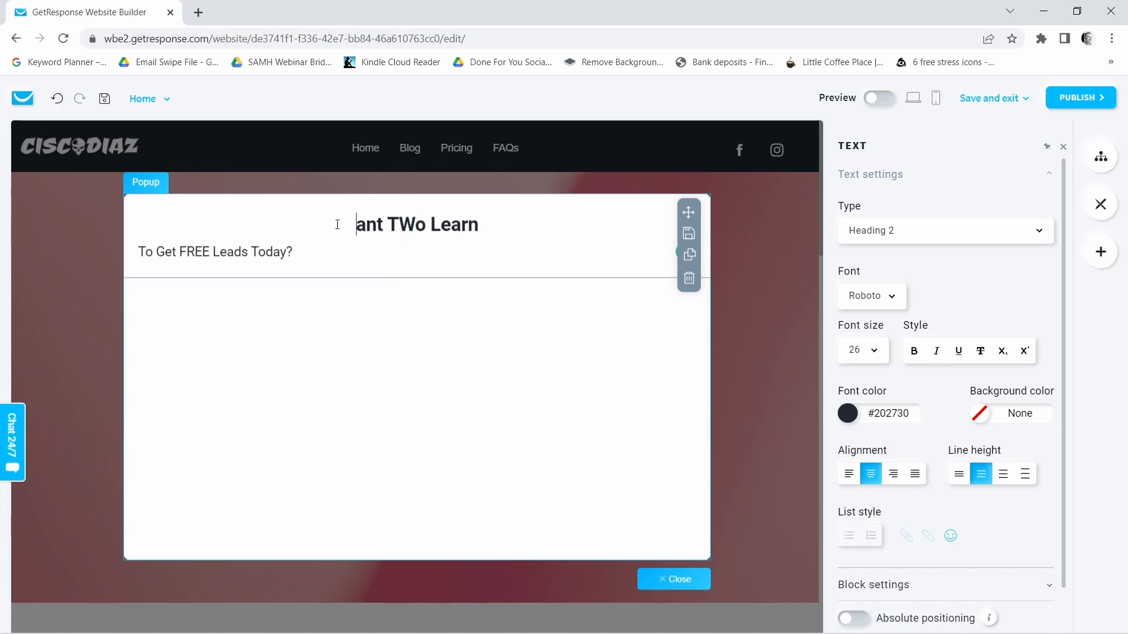
key("ctrl+z")
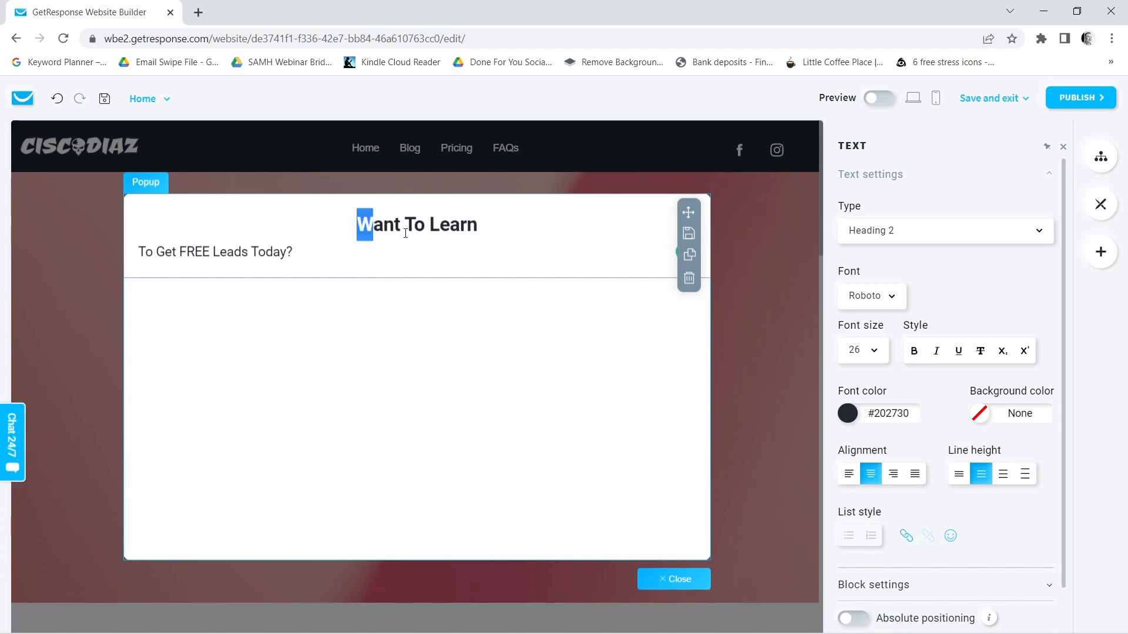
Center-align both lines of the popup text.
left_click_drag(348, 225, 321, 279)
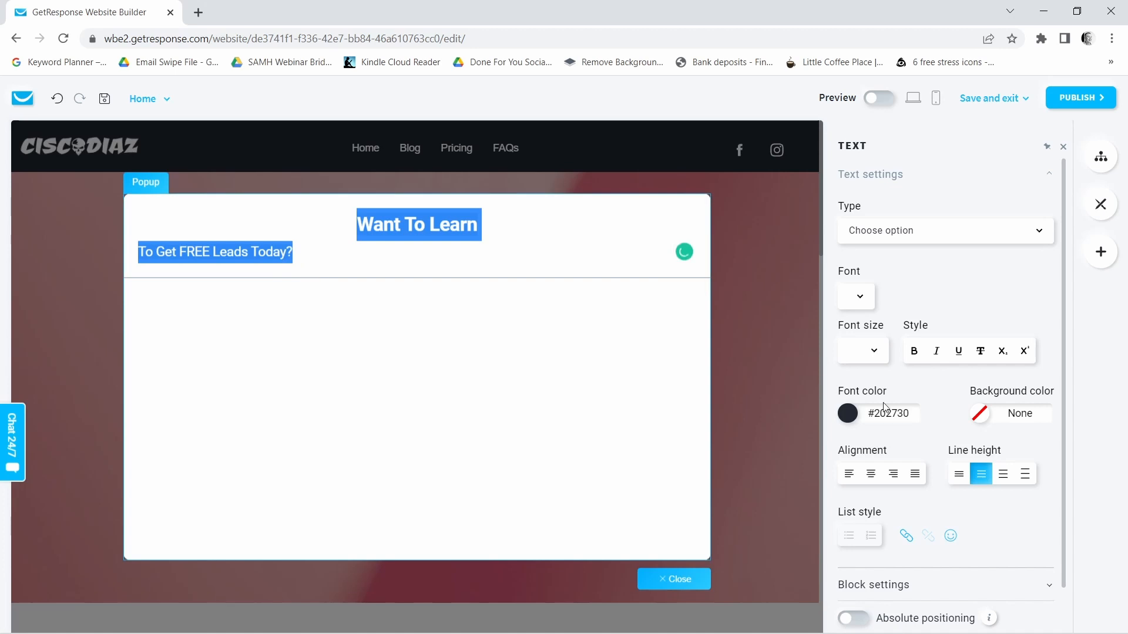
left_click(871, 476)
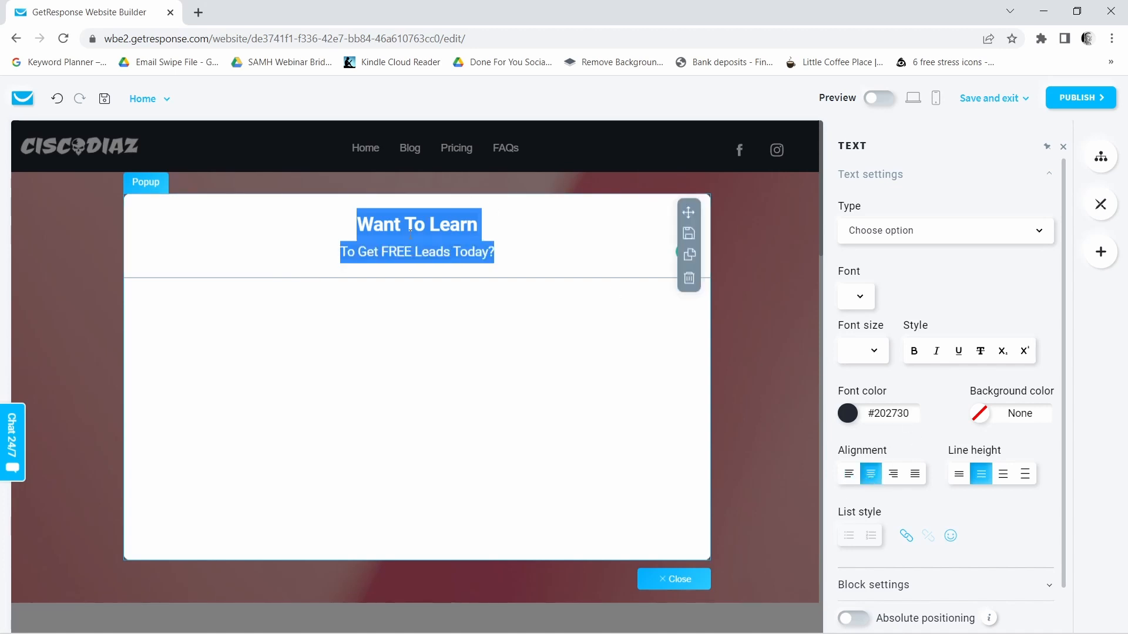
left_click(369, 225)
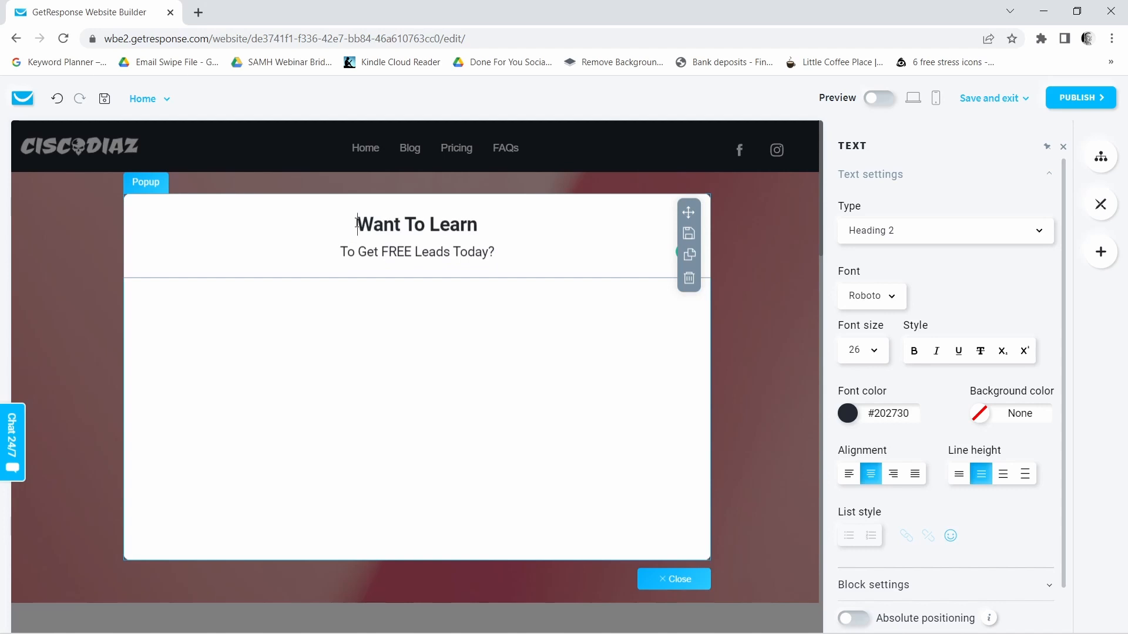
Format the "Want To Learn" heading in the Open sans font at size 32.
left_click_drag(357, 224, 463, 225)
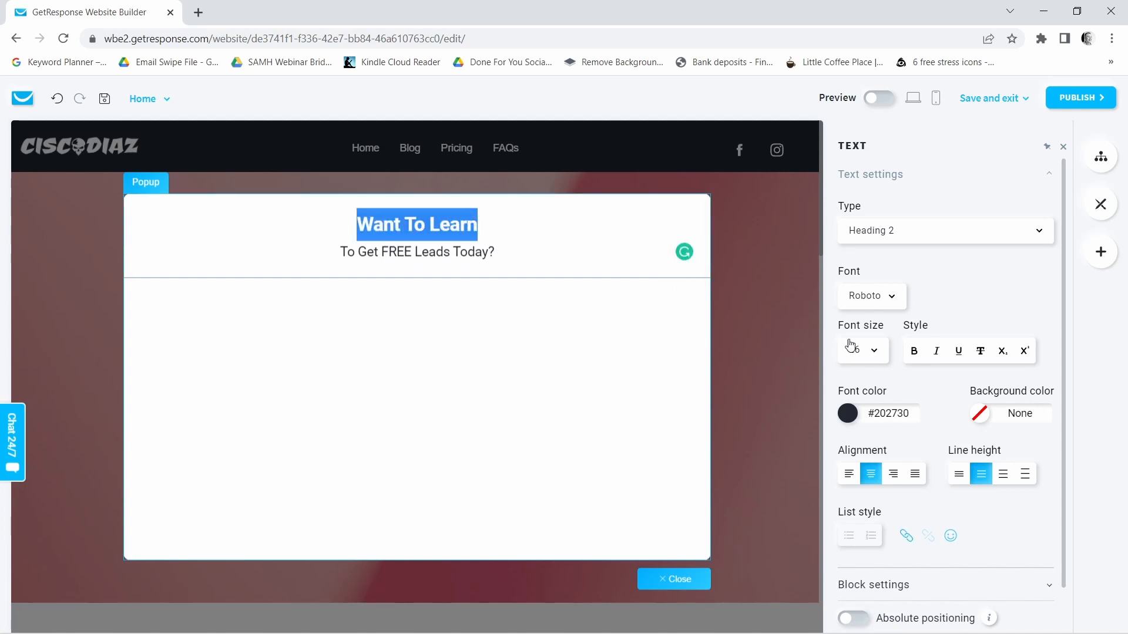
left_click(893, 297)
scroll(932, 385, "down", 3)
scroll(927, 436, "up", 1)
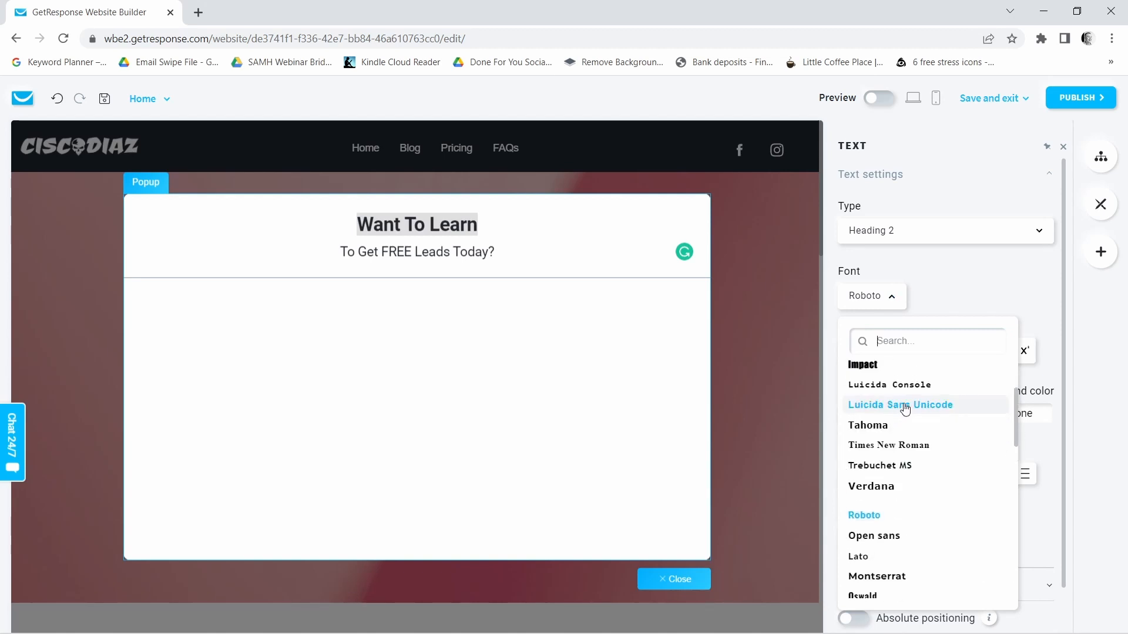
left_click(890, 385)
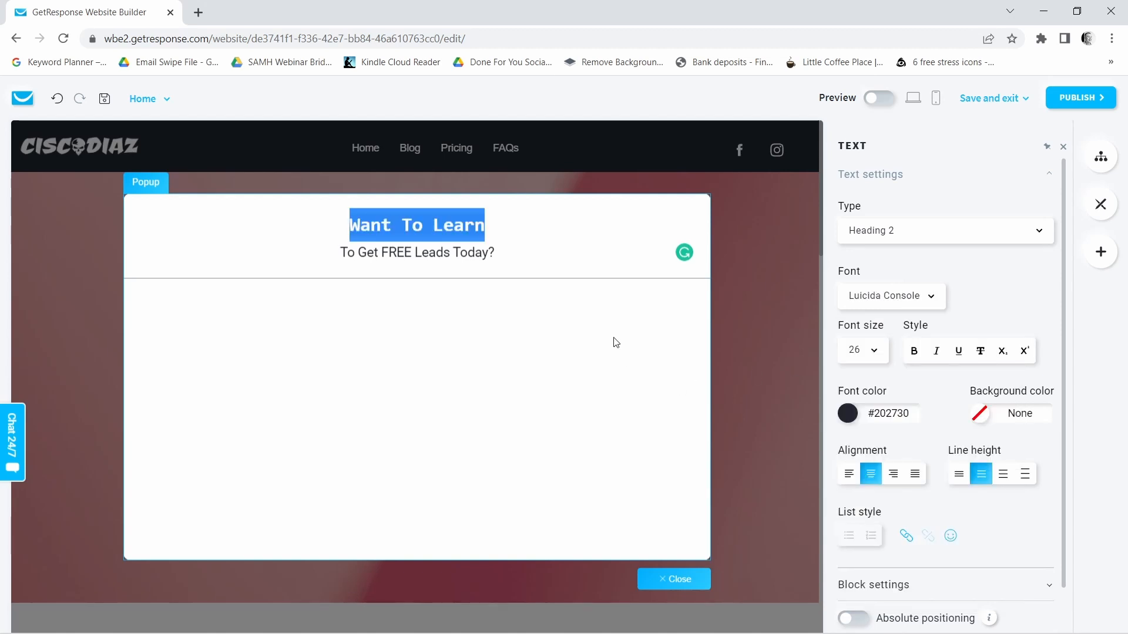
left_click(928, 300)
scroll(927, 406, "down", 4)
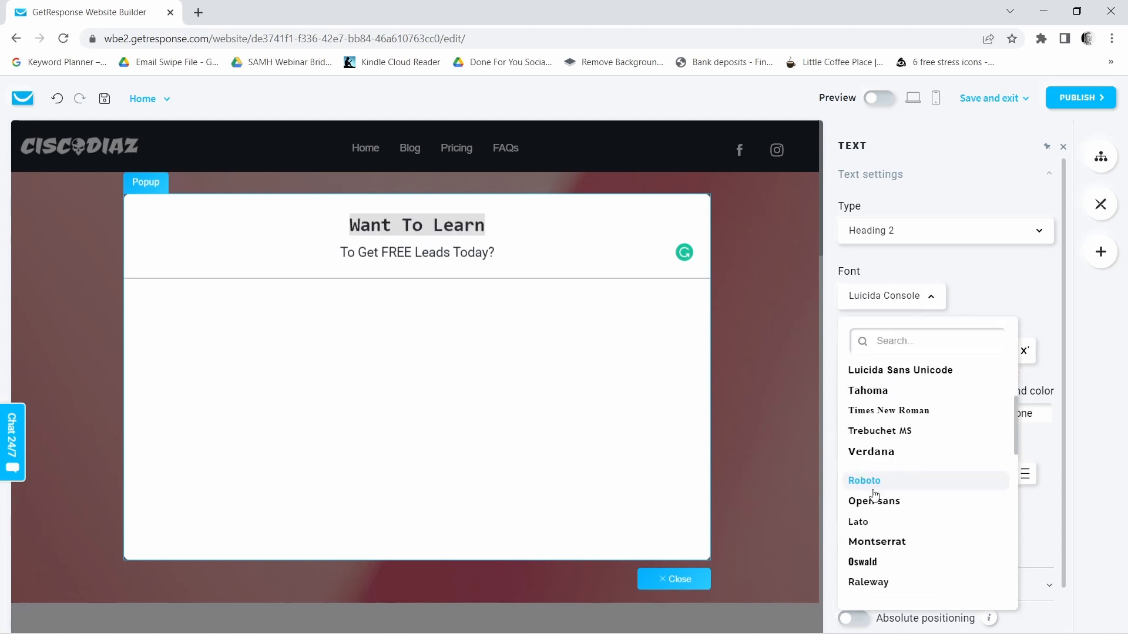
left_click(892, 504)
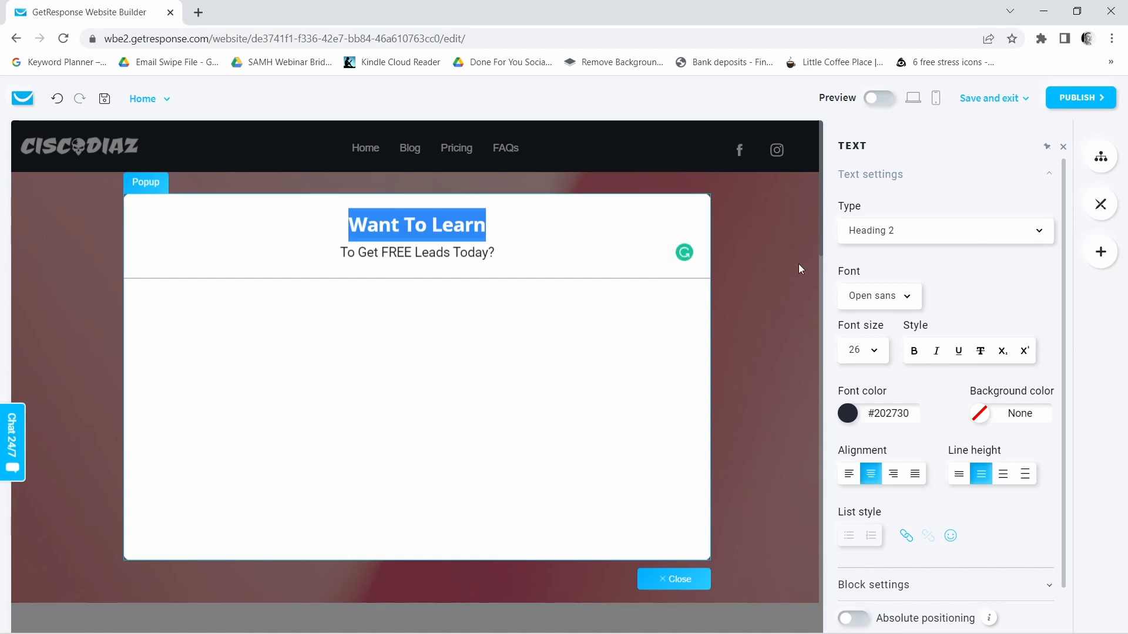
left_click(875, 352)
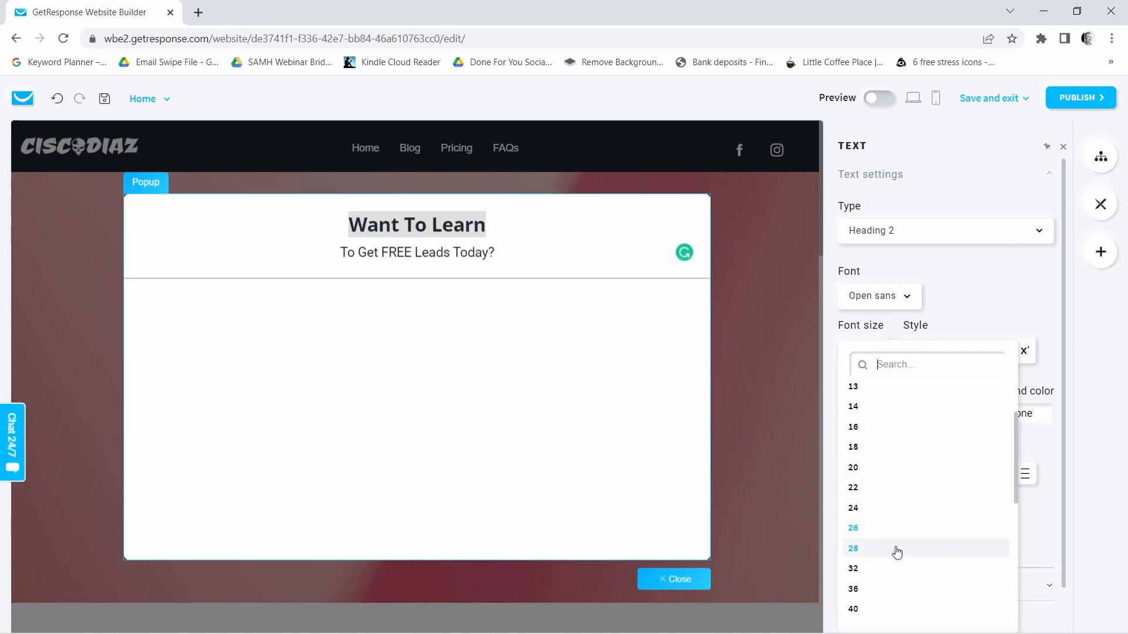
left_click(864, 567)
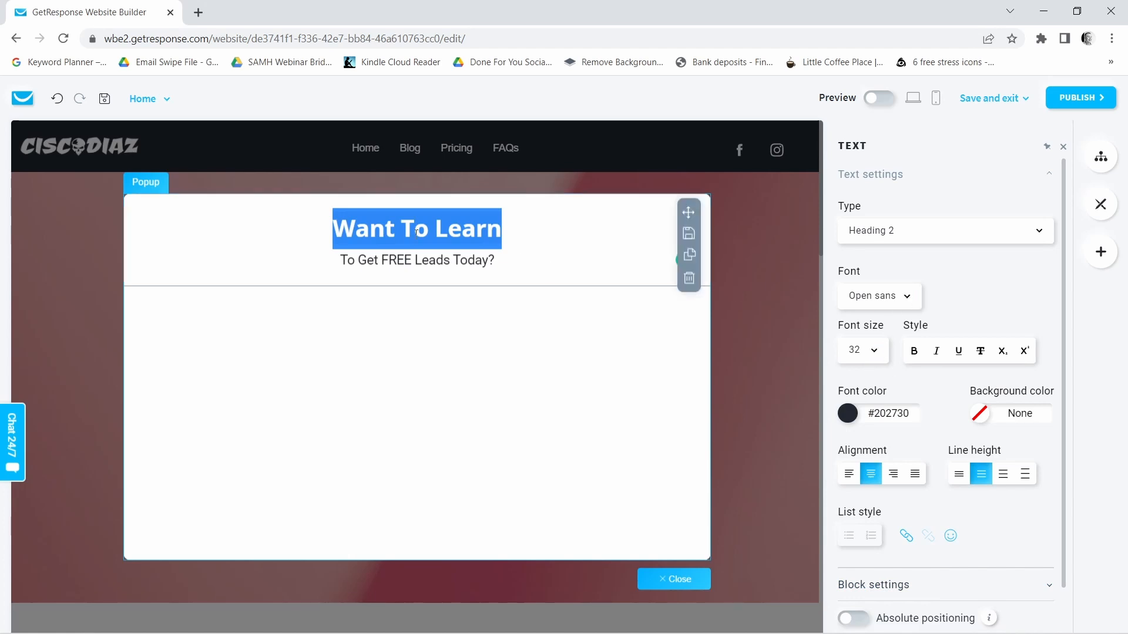
Change the font of the popup's second line, "To Get FREE Leads Today?", to Arial Black.
left_click_drag(326, 254, 546, 294)
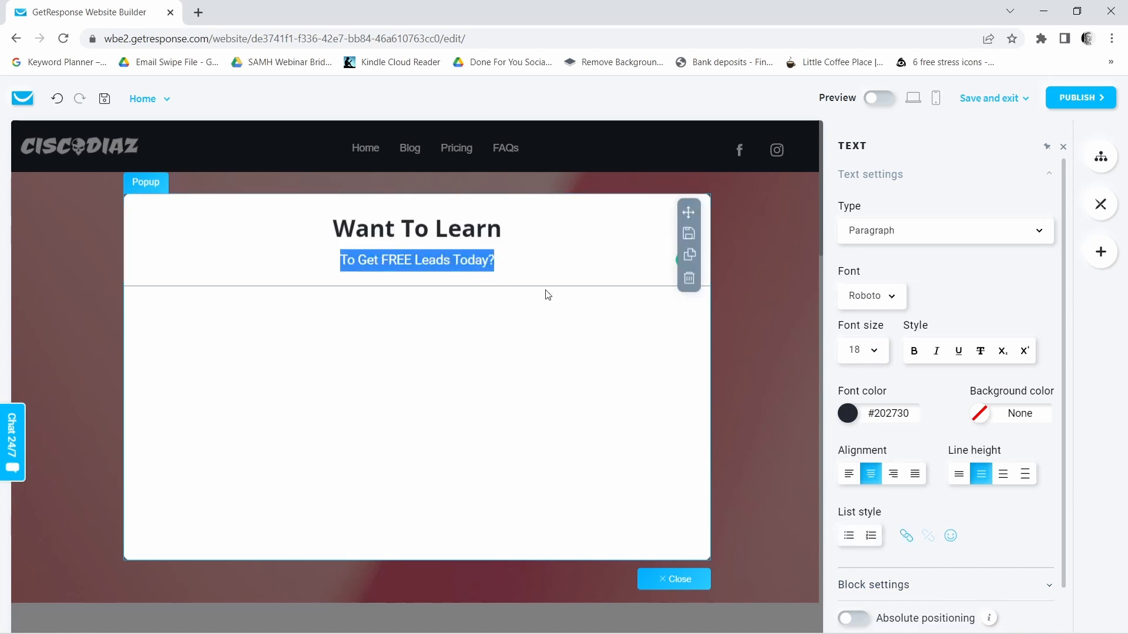
left_click(891, 297)
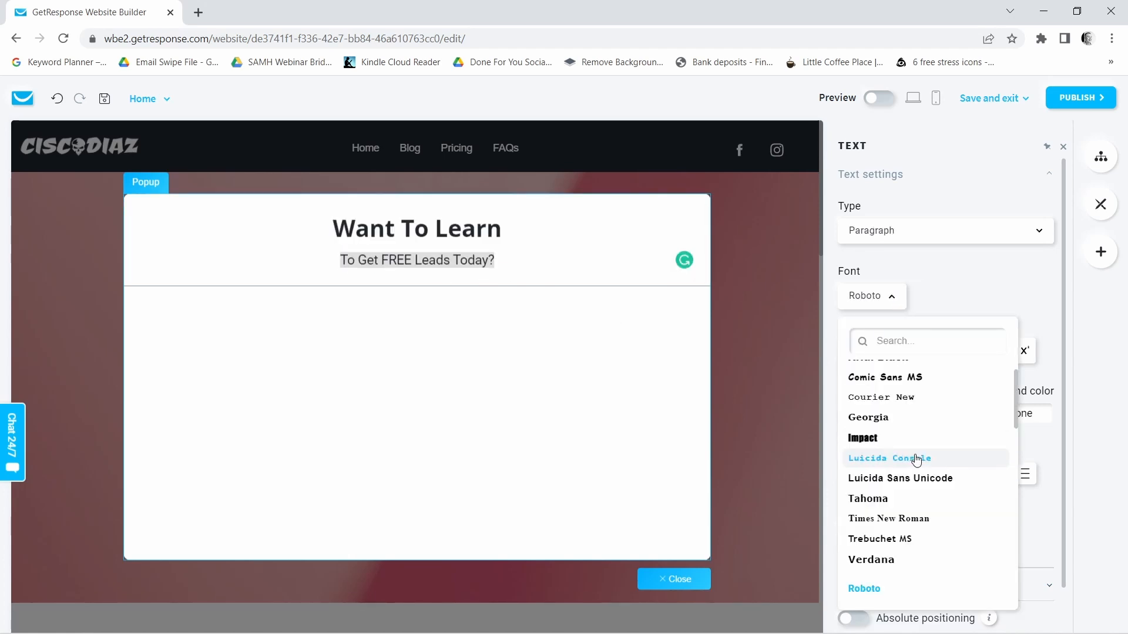
scroll(903, 435, "down", 3)
scroll(903, 434, "up", 3)
left_click(873, 395)
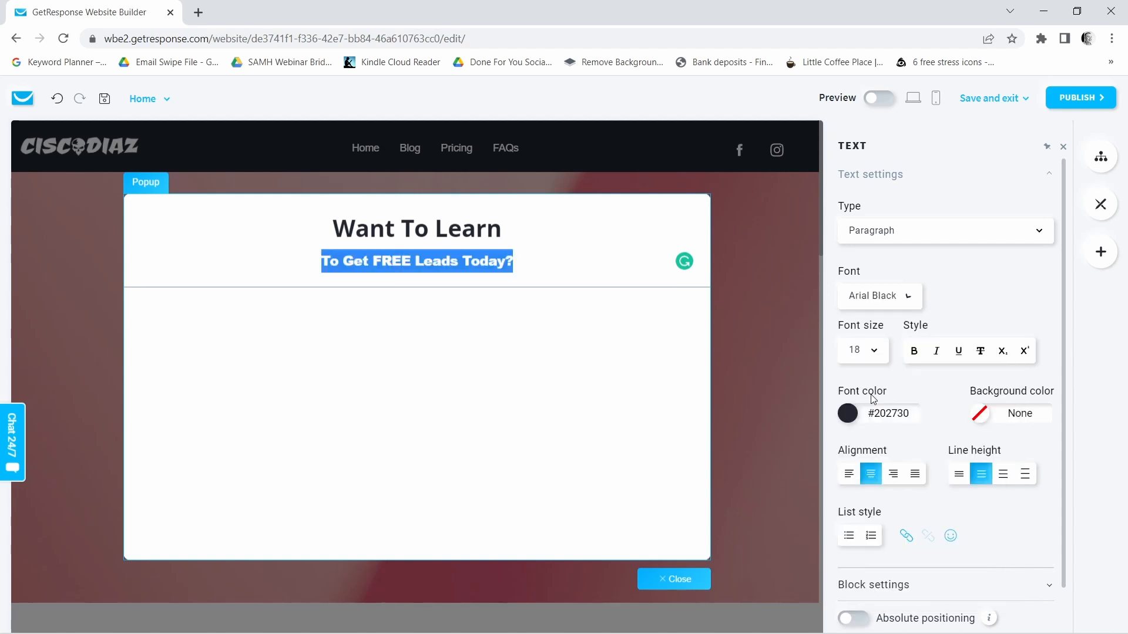
Try sizes 40 and 36 on the "To Get FREE Leads Today?" line, and settle on font size 32.
left_click(876, 354)
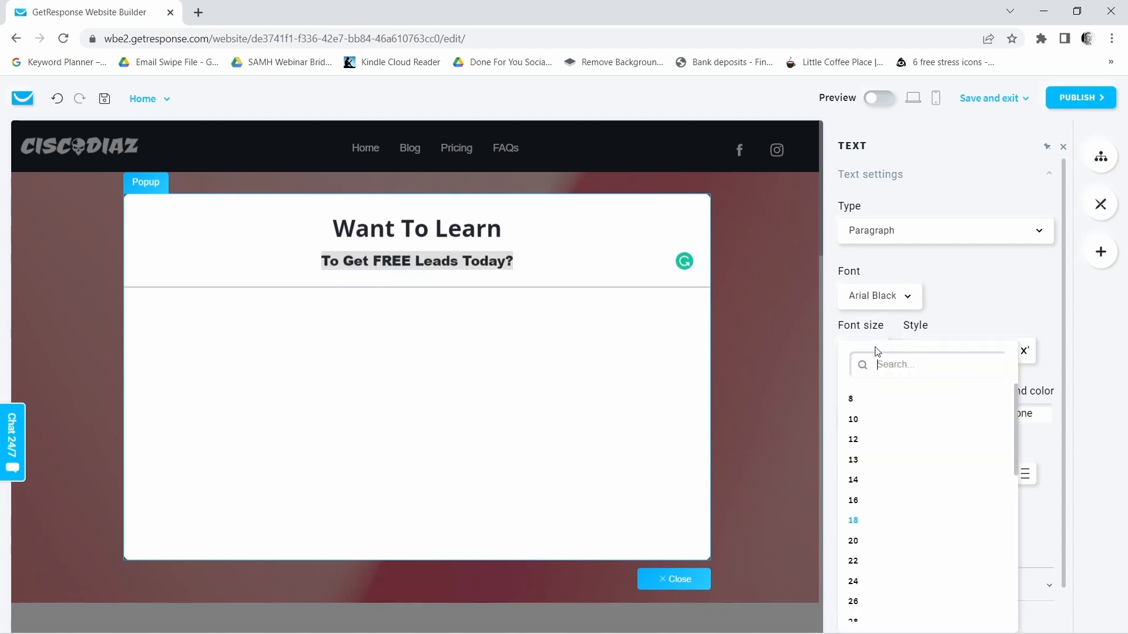
scroll(901, 485, "down", 3)
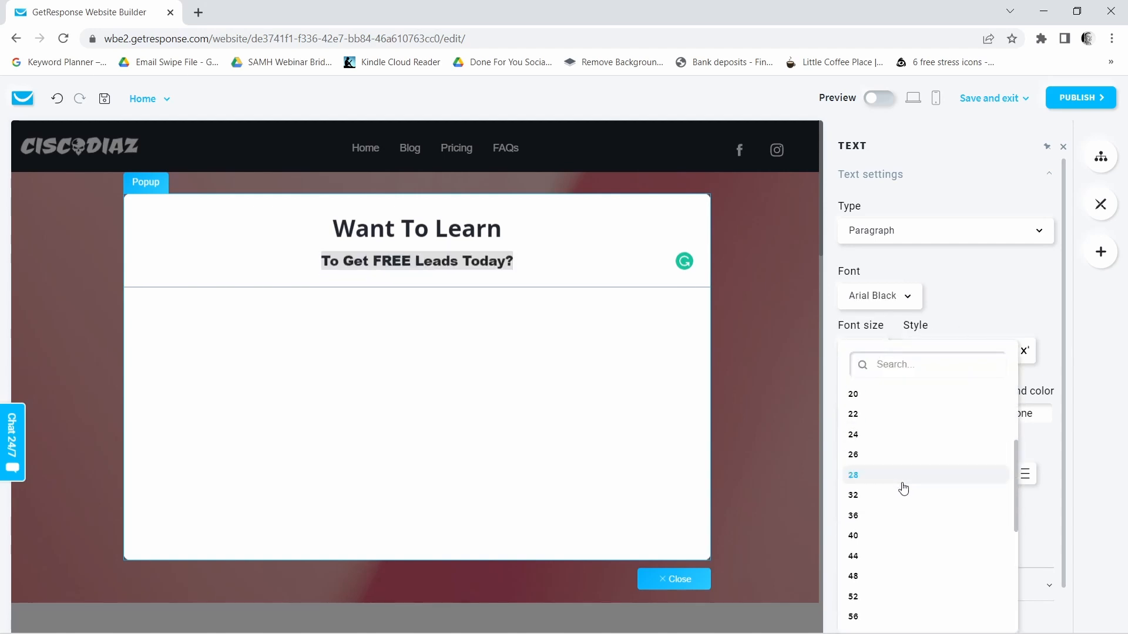
left_click(859, 534)
left_click(882, 353)
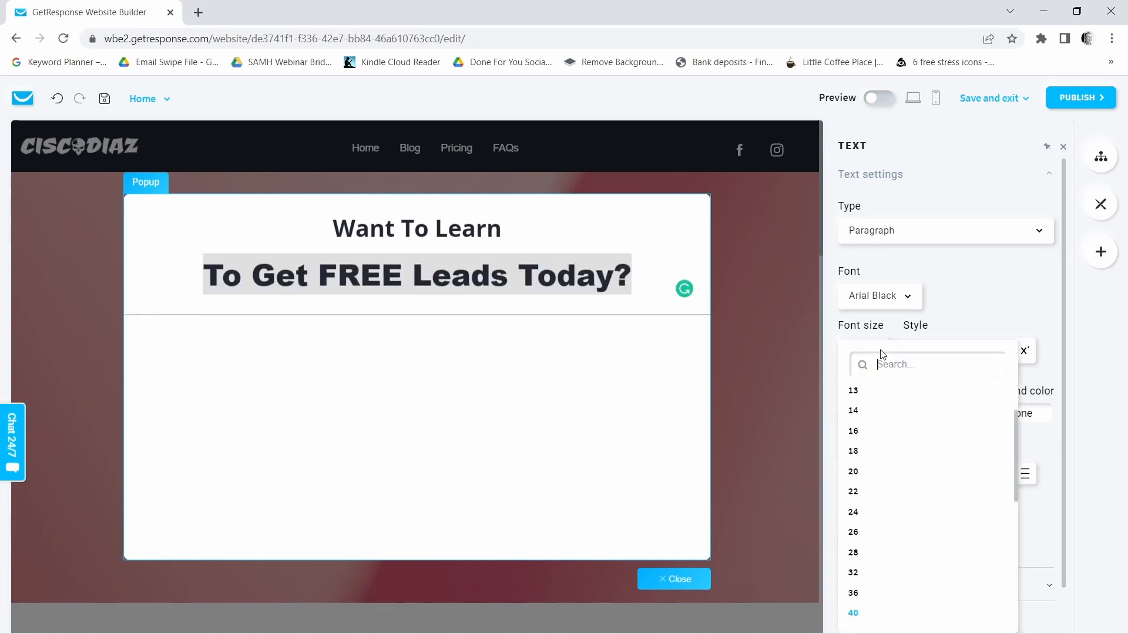
left_click(863, 595)
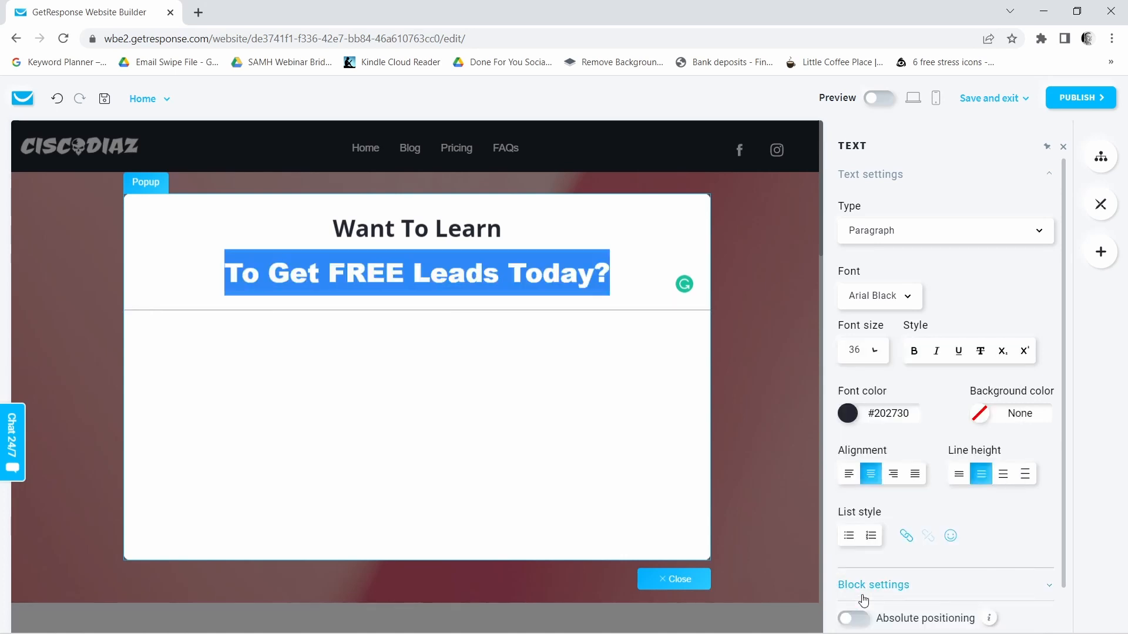
left_click(880, 354)
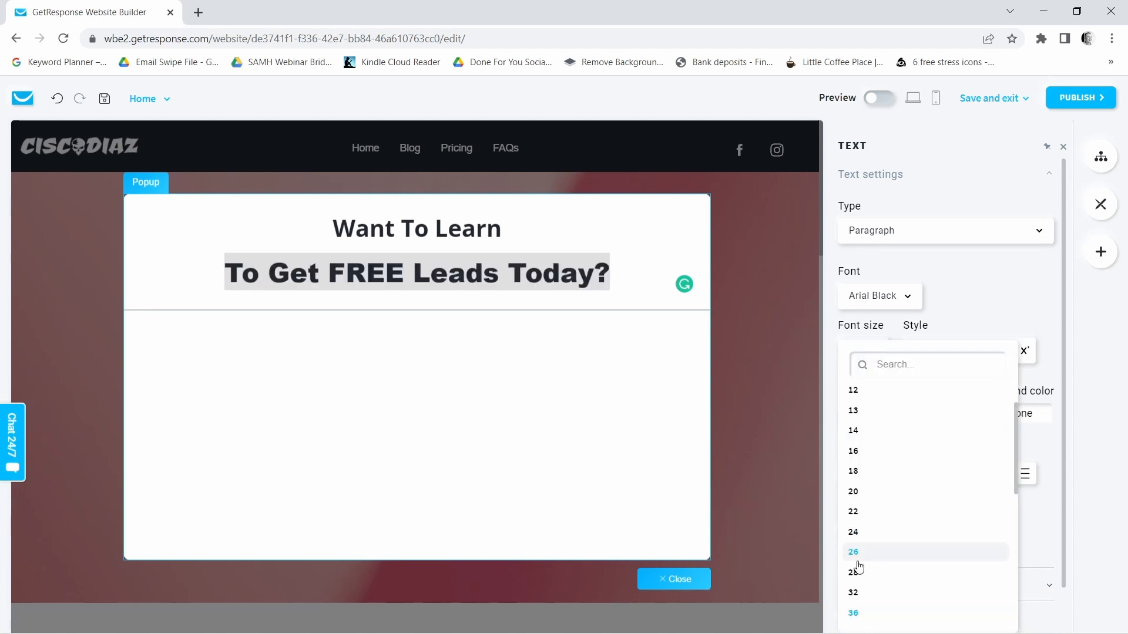
scroll(864, 555, "down", 2)
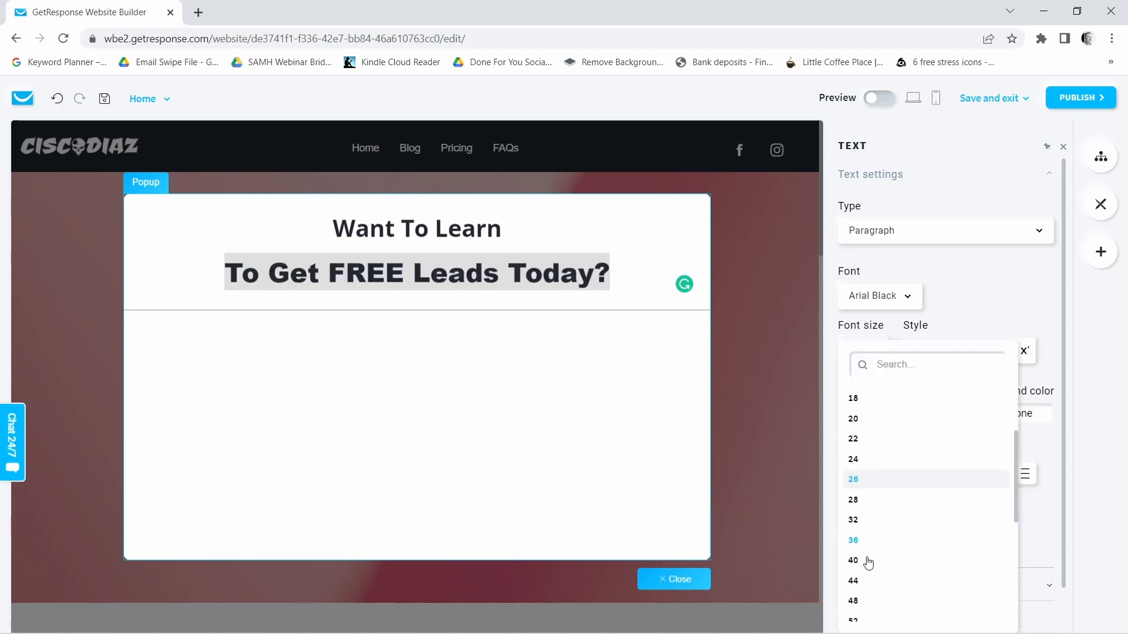
left_click(859, 520)
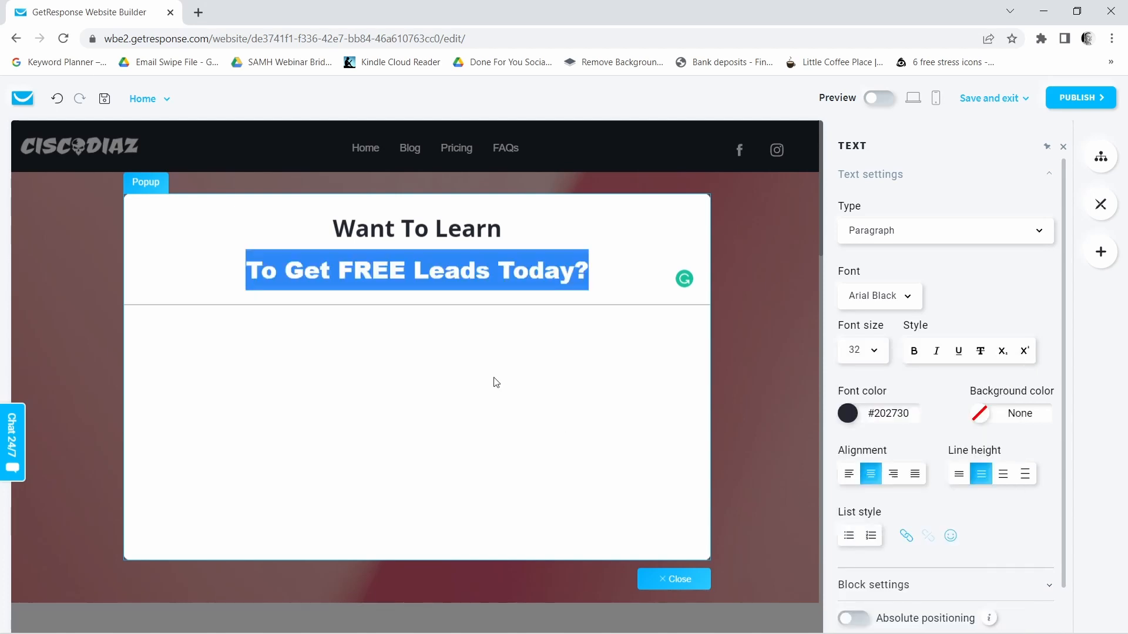
left_click(589, 377)
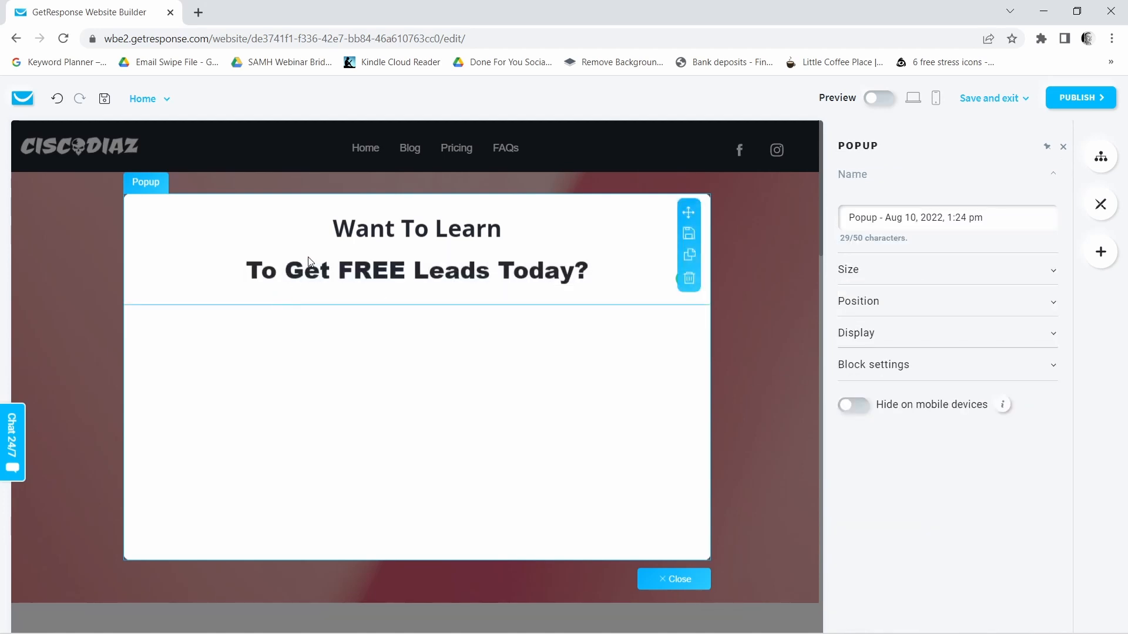
Apply the tightest line height to the "Want To Learn" heading and color the words "FREE Leads Today" red (#FF0000FF).
left_click(516, 249)
left_click(960, 477)
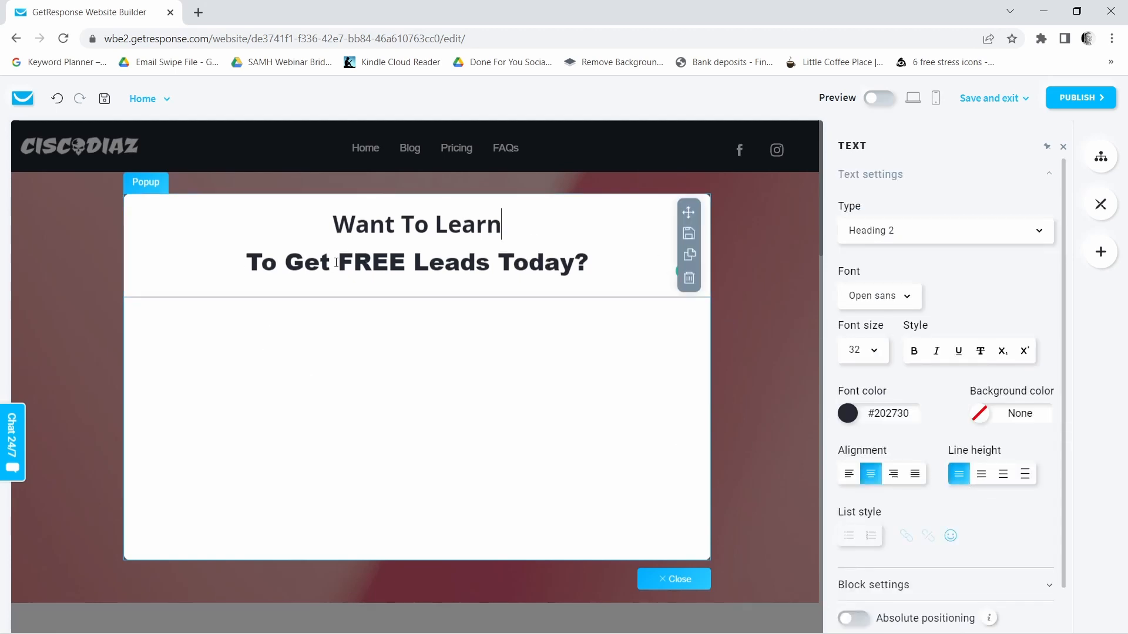
left_click_drag(336, 263, 576, 271)
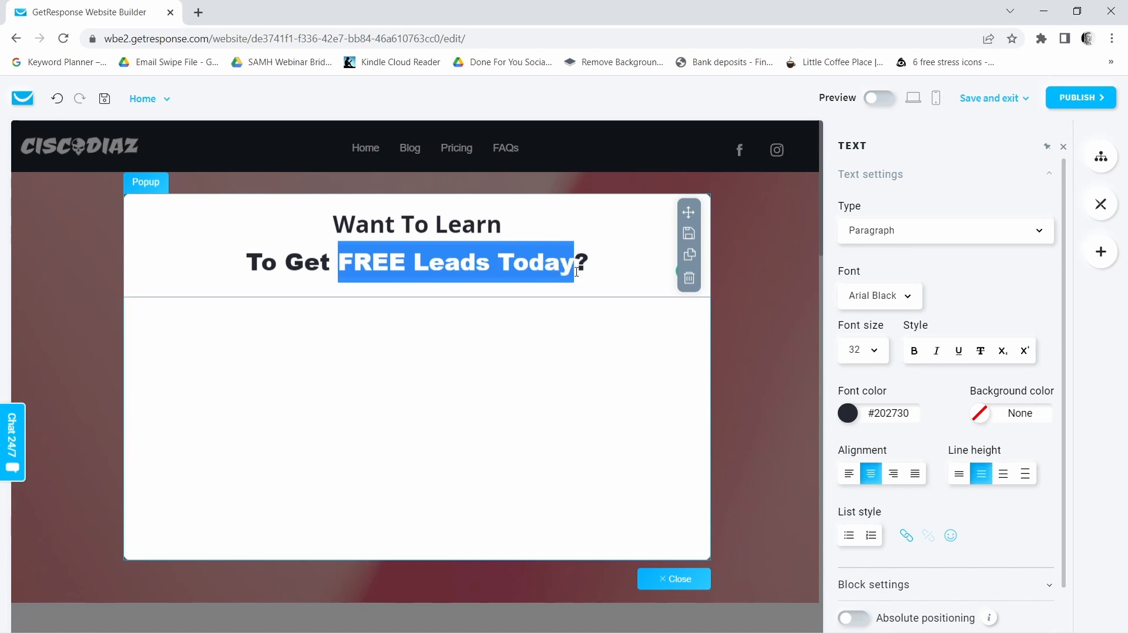
left_click(848, 413)
left_click(866, 159)
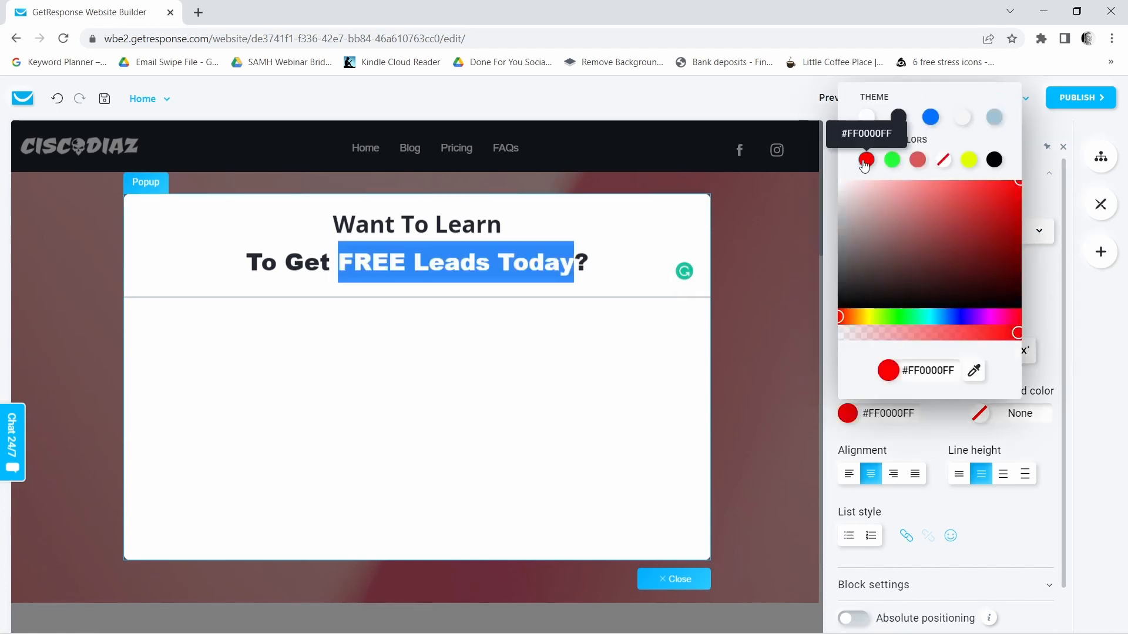
left_click(573, 391)
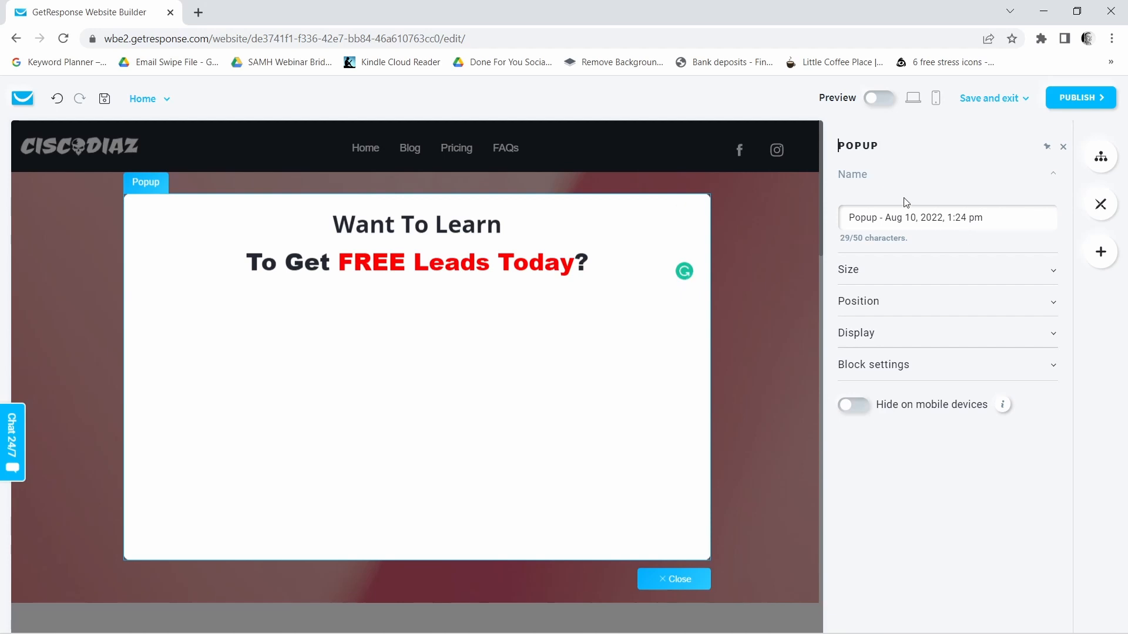
Add a horizontal divider beneath the popup's heading text and shorten its width to 27px.
left_click(1101, 251)
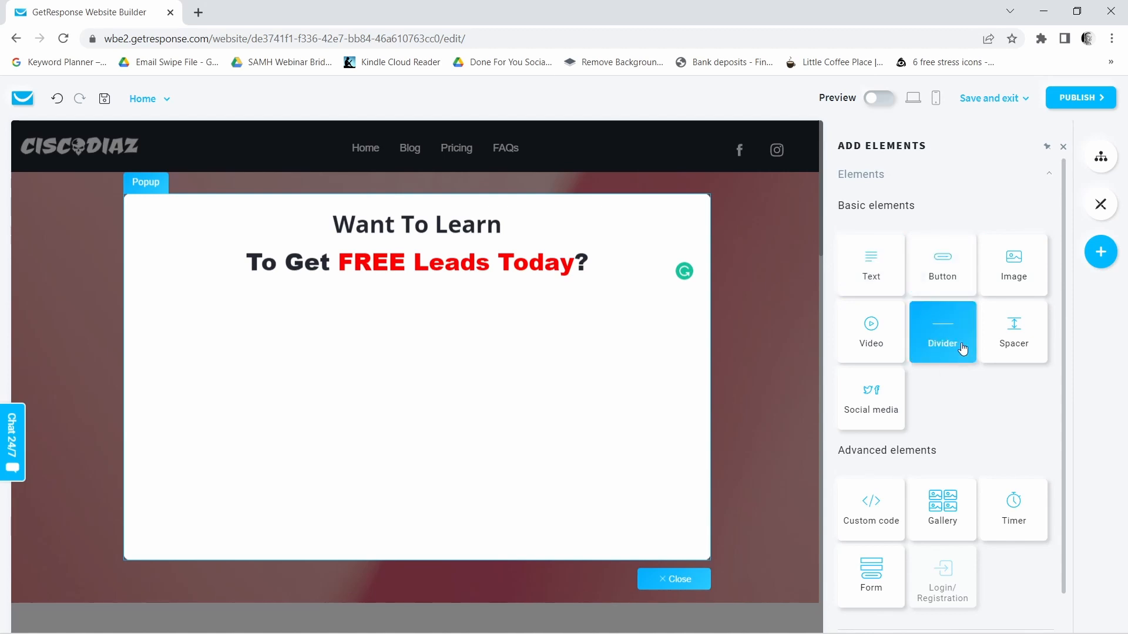
left_click_drag(960, 346, 450, 277)
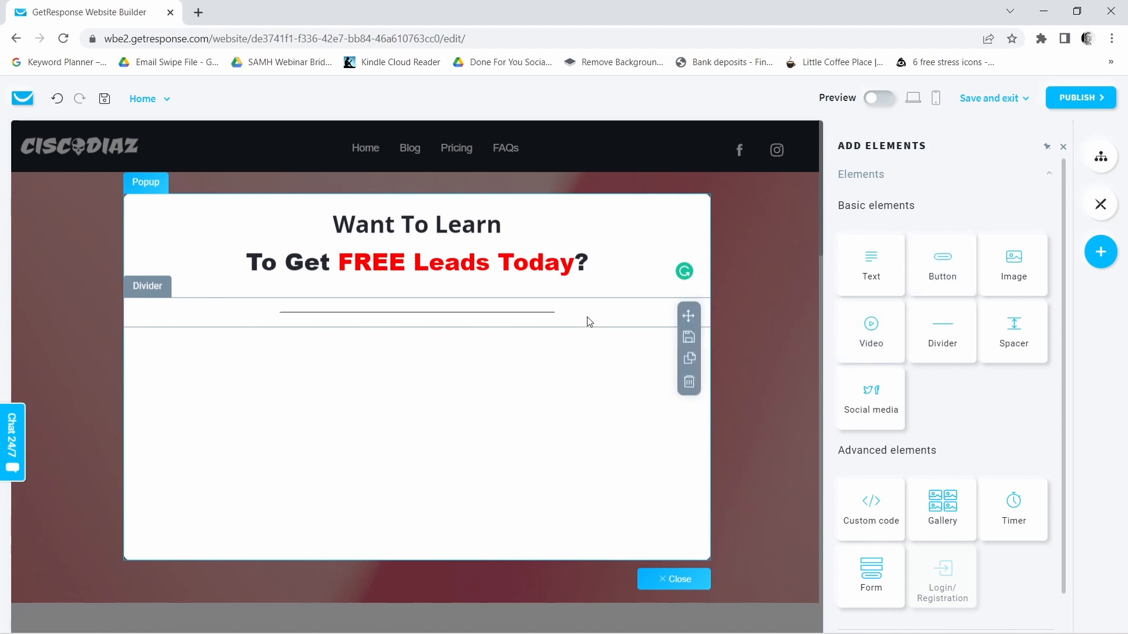
left_click(572, 309)
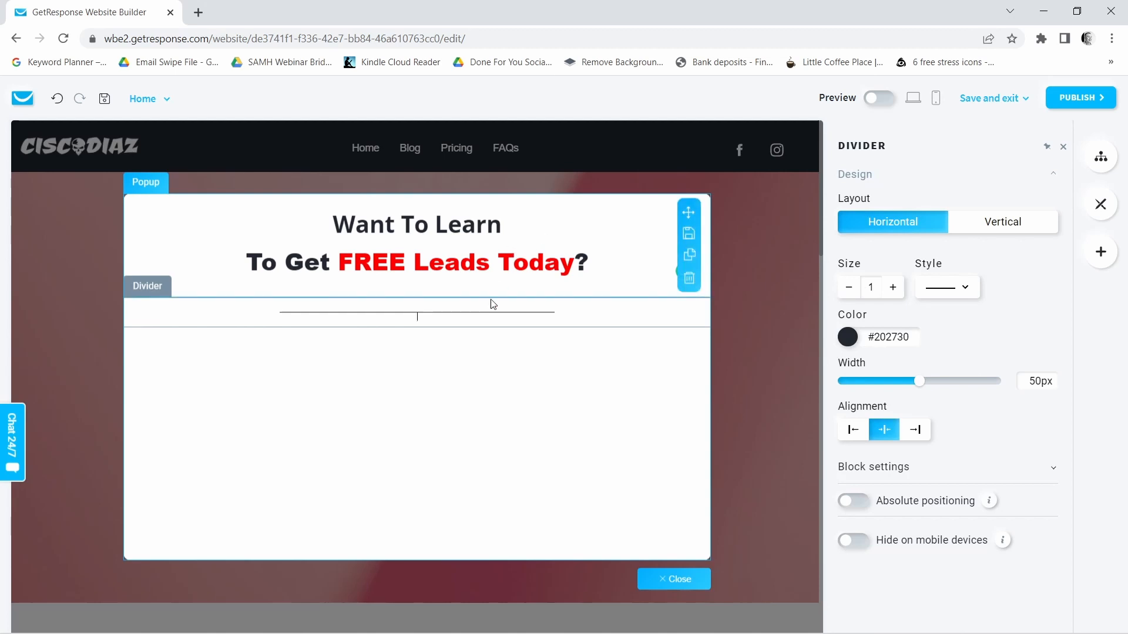
left_click_drag(919, 385, 886, 383)
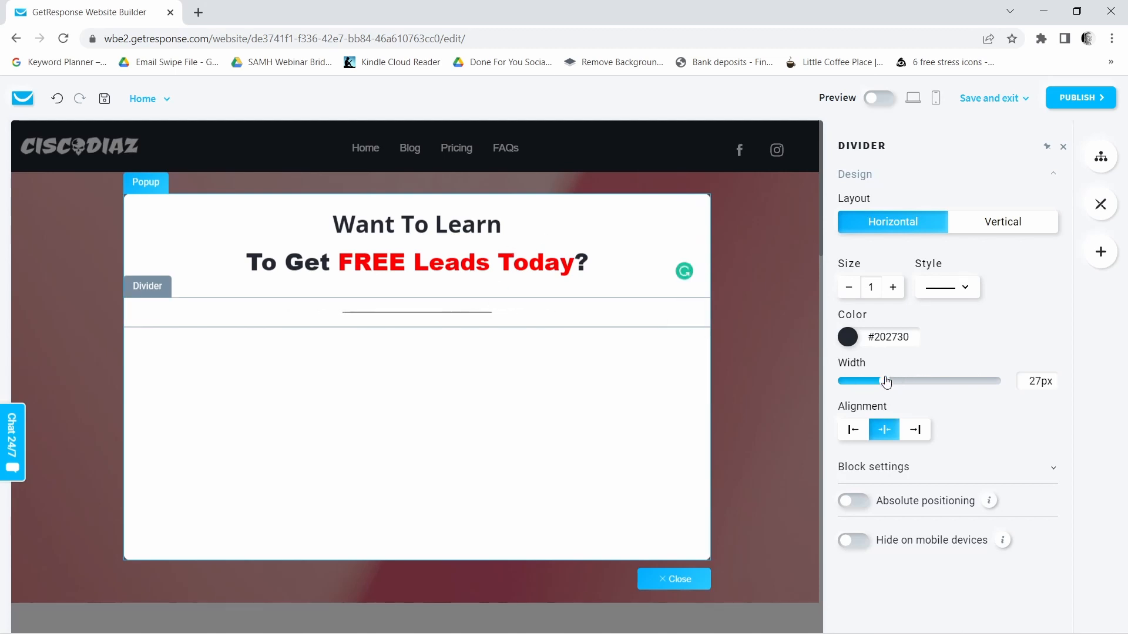
left_click(965, 286)
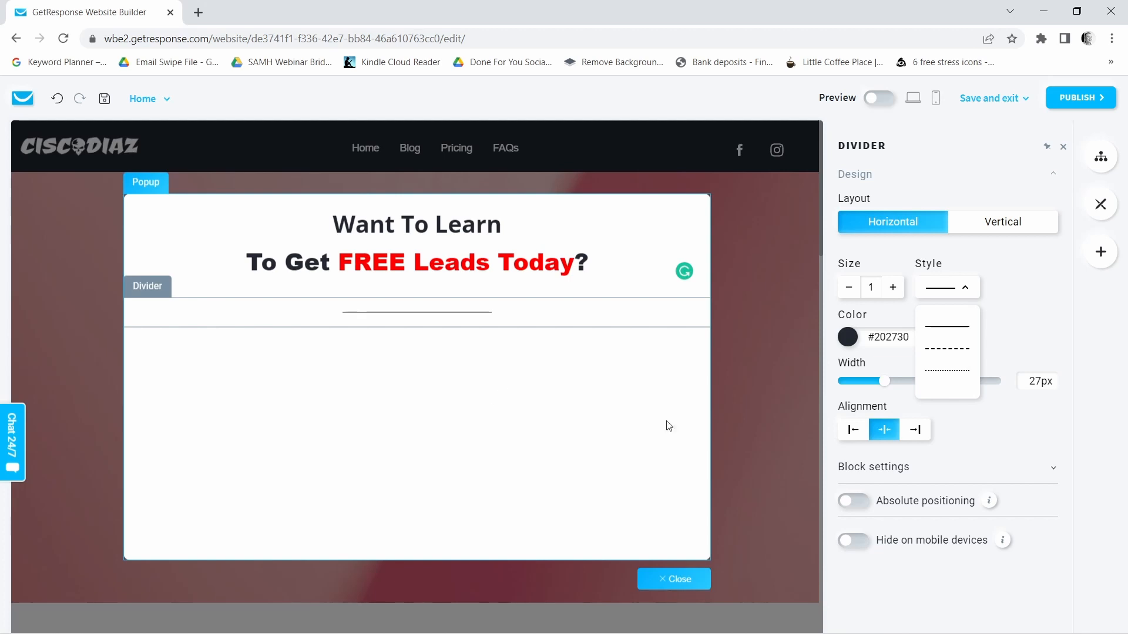
Unlink the divider's padding values in its block settings and reduce the top padding to 0.
left_click(1051, 468)
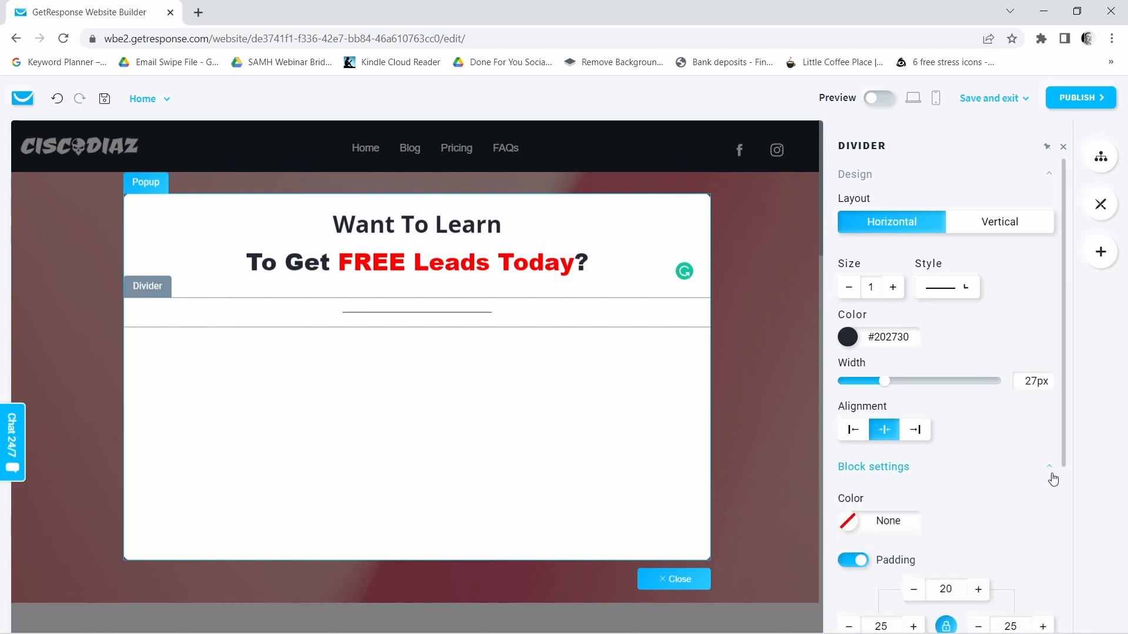
scroll(902, 481, "down", 4)
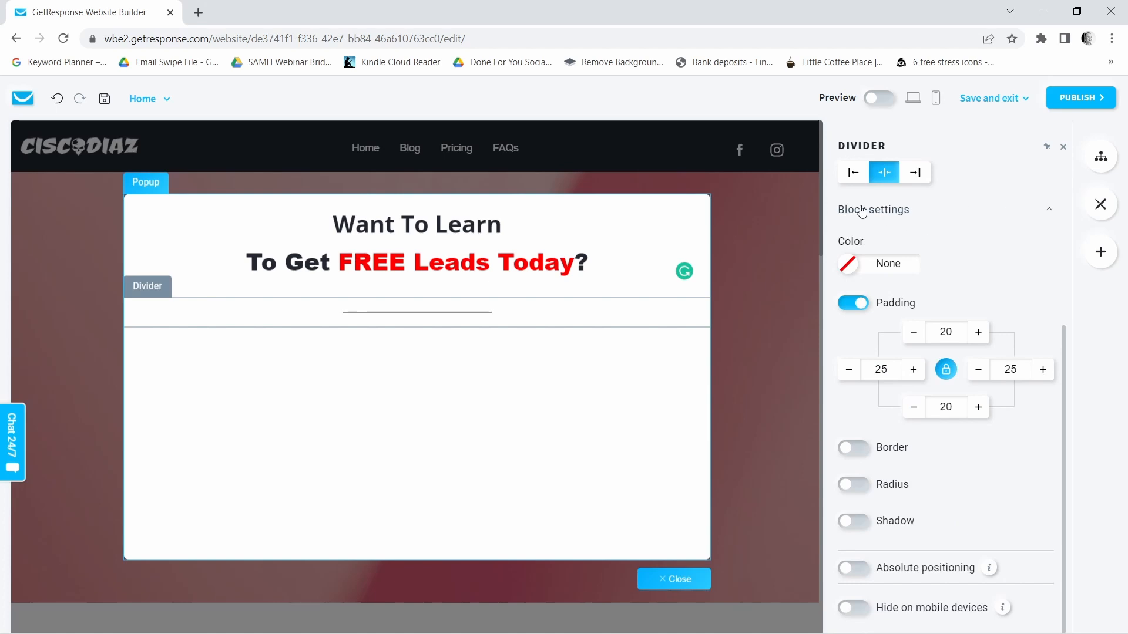
left_click(947, 371)
left_click(915, 335)
left_click(916, 335)
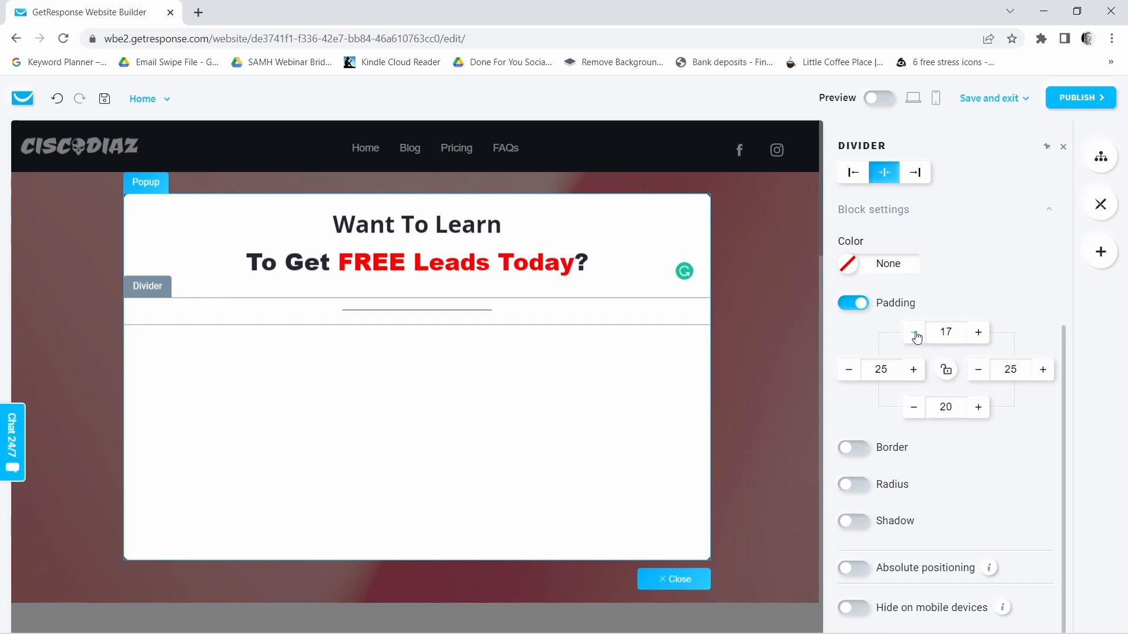
left_click(915, 335)
left_click(916, 334)
left_click(916, 335)
left_click(915, 335)
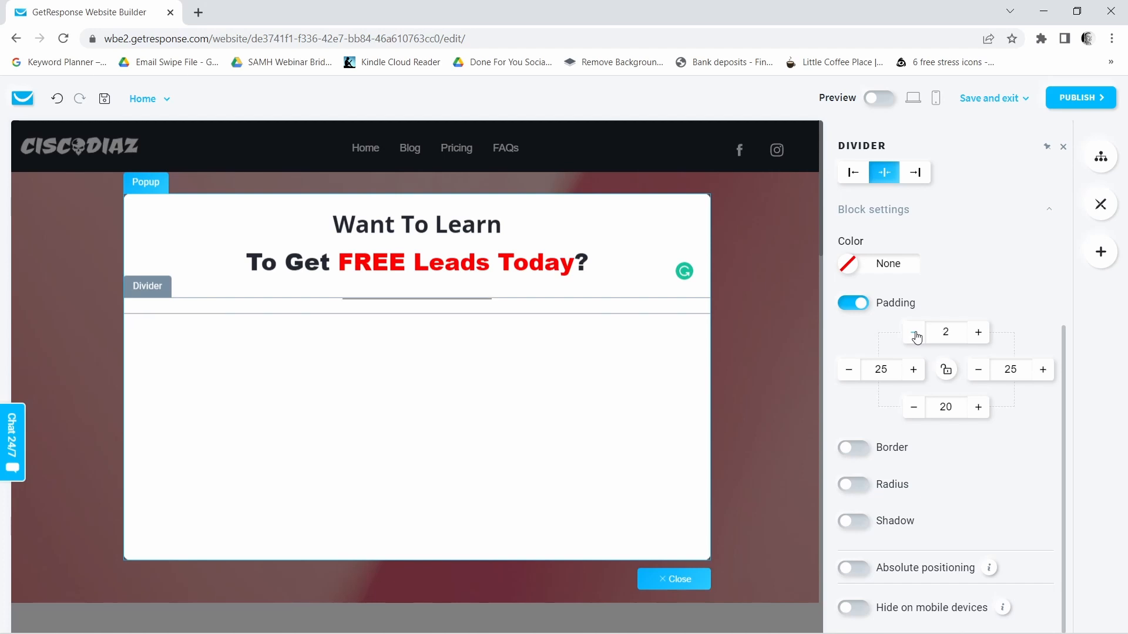
left_click(915, 335)
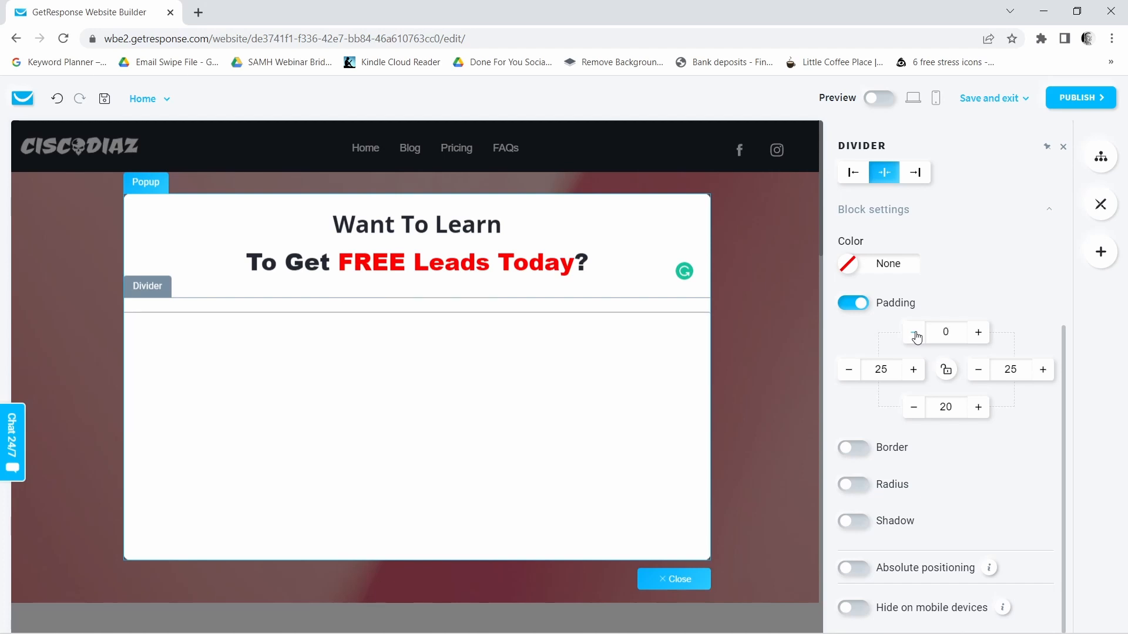
left_click(296, 342)
left_click(446, 311)
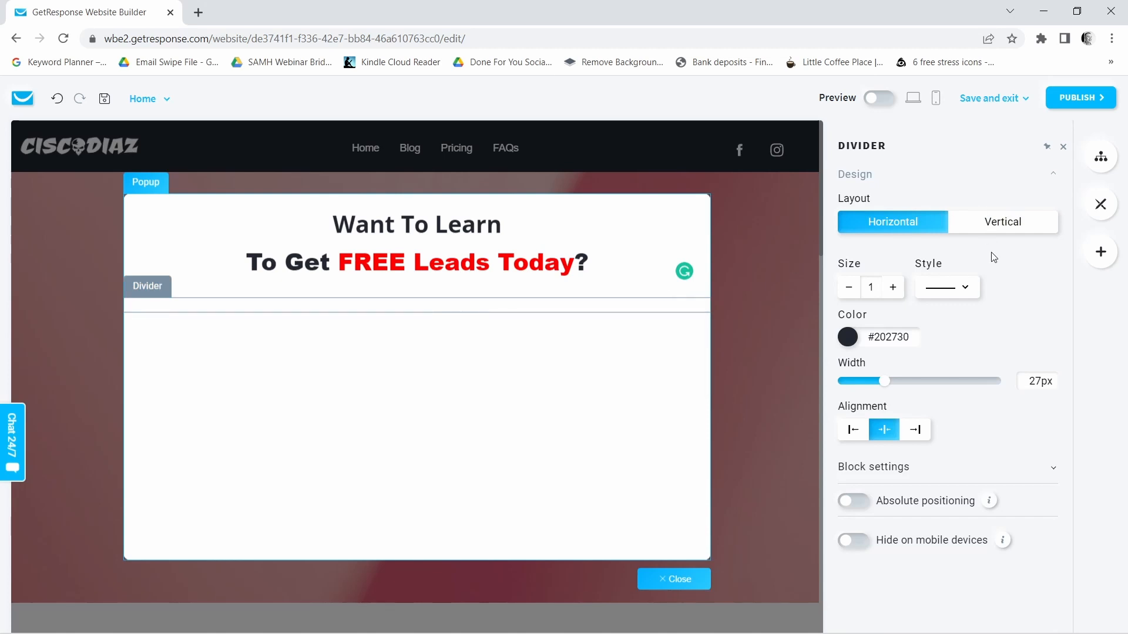
Insert a text element below the divider using the small placeholder paragraph template.
left_click(1100, 251)
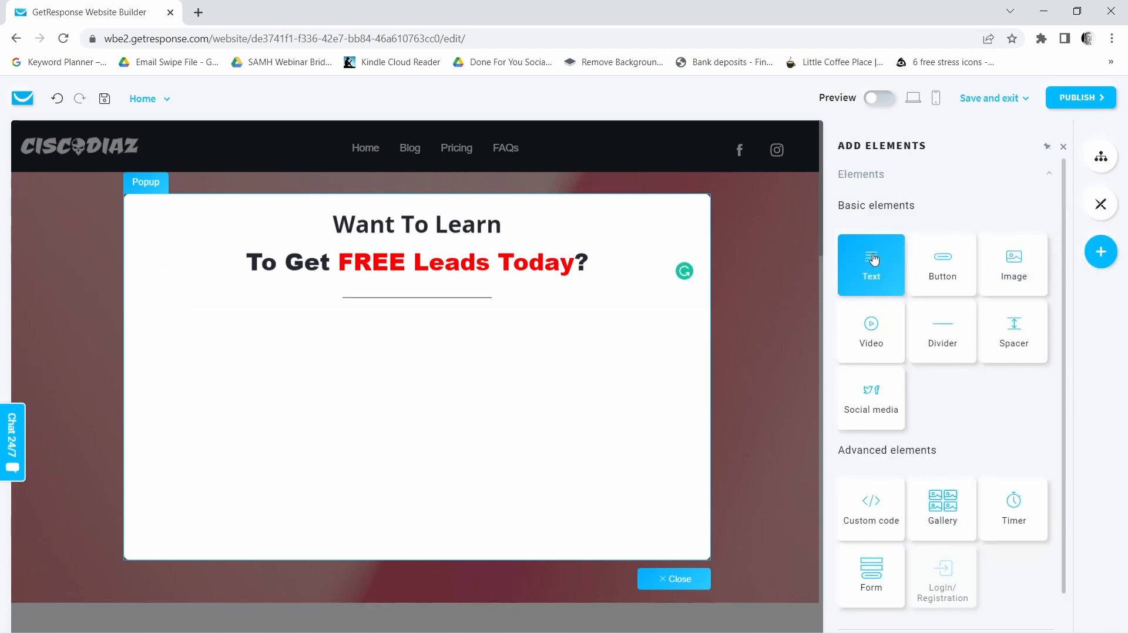
left_click_drag(873, 259, 442, 322)
left_click(838, 262)
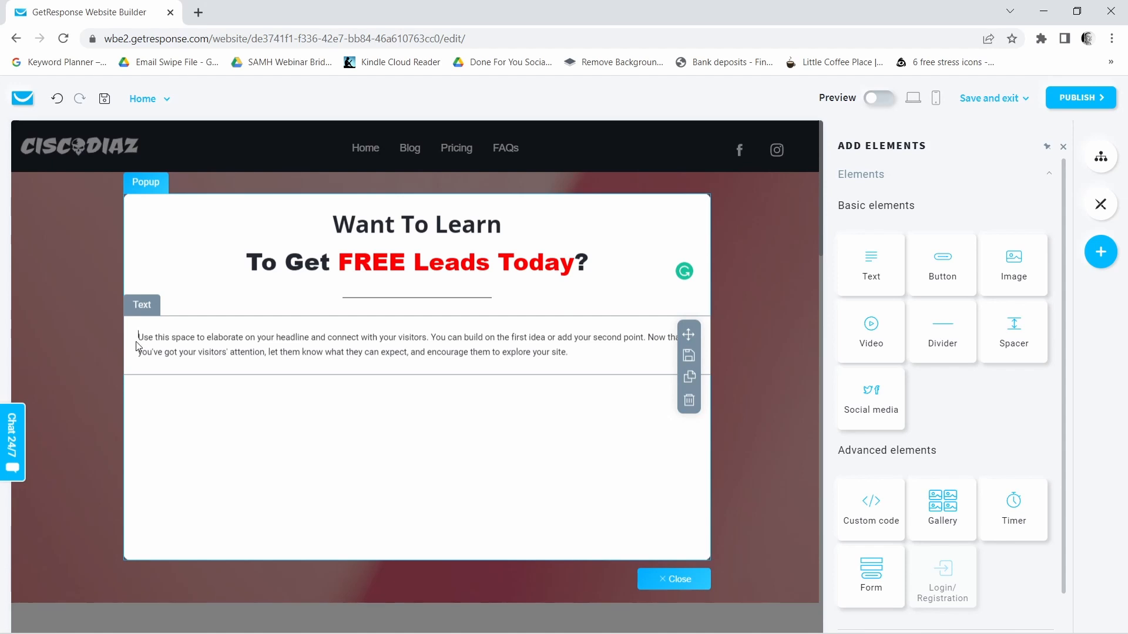
Replace the placeholder paragraph with a sentence about getting free leads using Facebook groups, ending "Click the Green button below to discover how...".
key("ctrl+a")
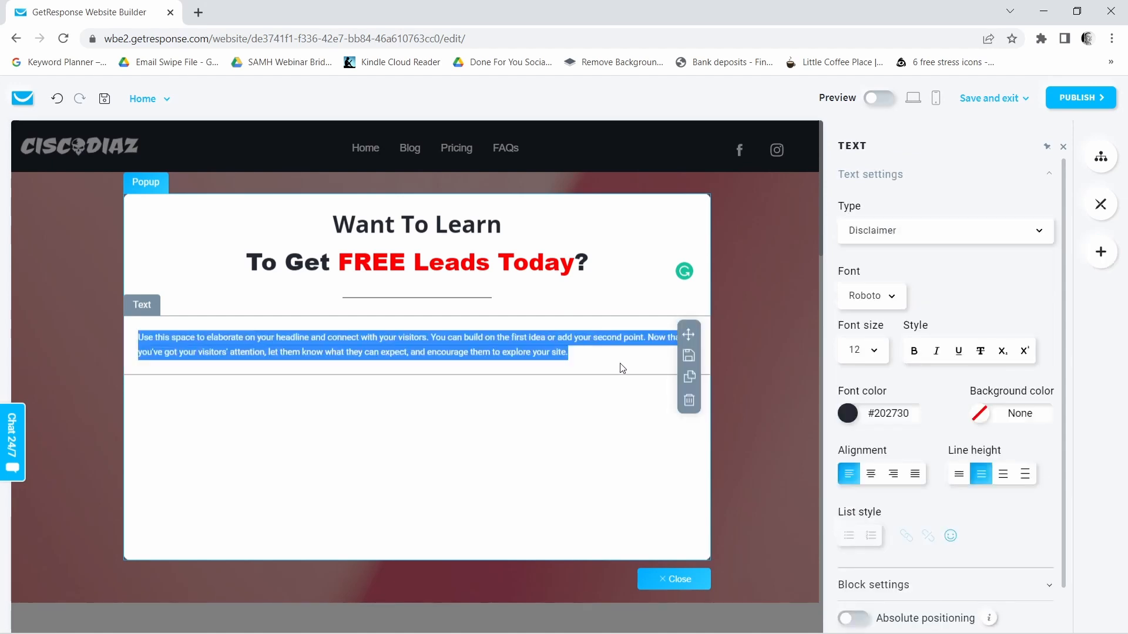
key("Caps_Lock")
key("Caps_Lock")
type("Cisco will show you how to get free leads using Facebook groups. Click the Green button below to discover how...")
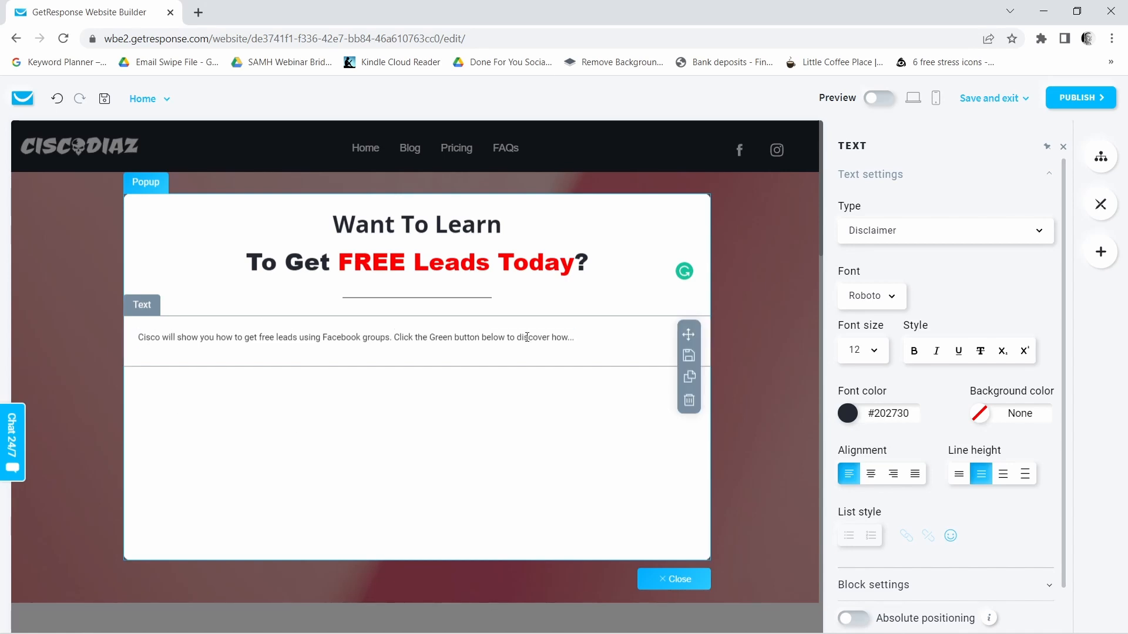
Center-align the whole description line below the divider.
key("ctrl+a")
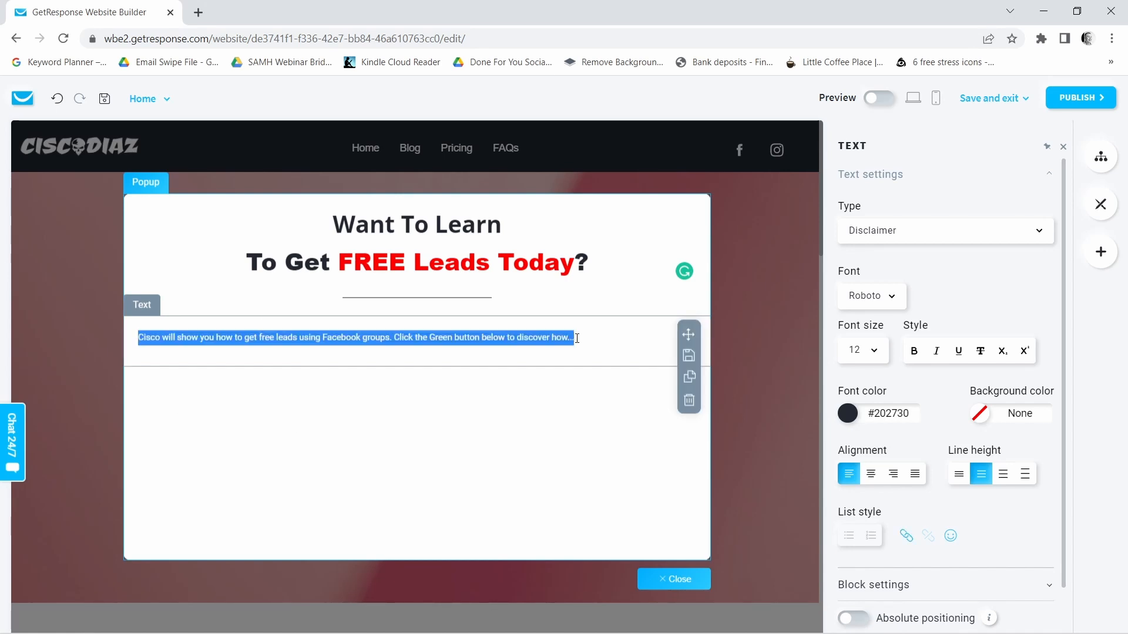
scroll(999, 326, "down", 1)
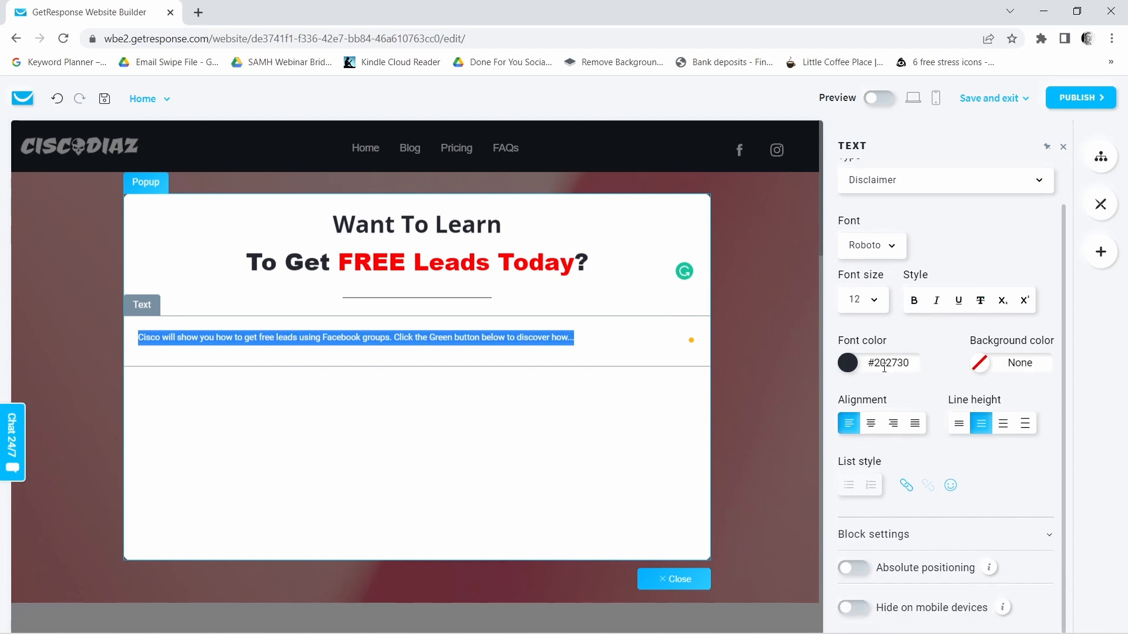
left_click(872, 423)
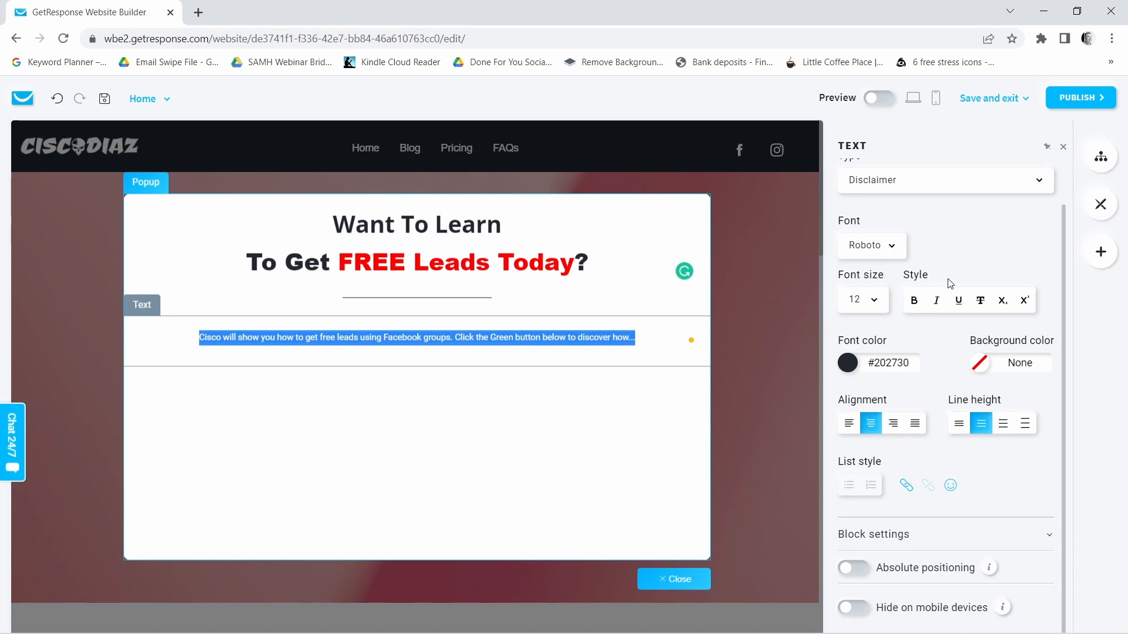
Change the selected description's font to Open Sans and set its font size to 22.
left_click(891, 248)
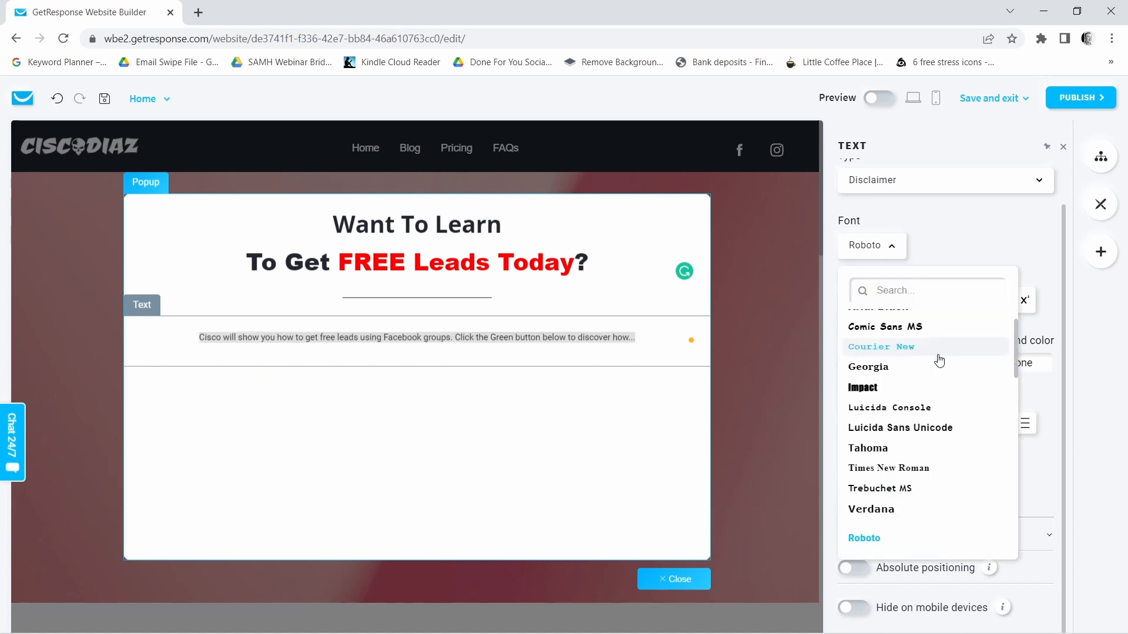
scroll(922, 460, "down", 2)
scroll(920, 456, "up", 1)
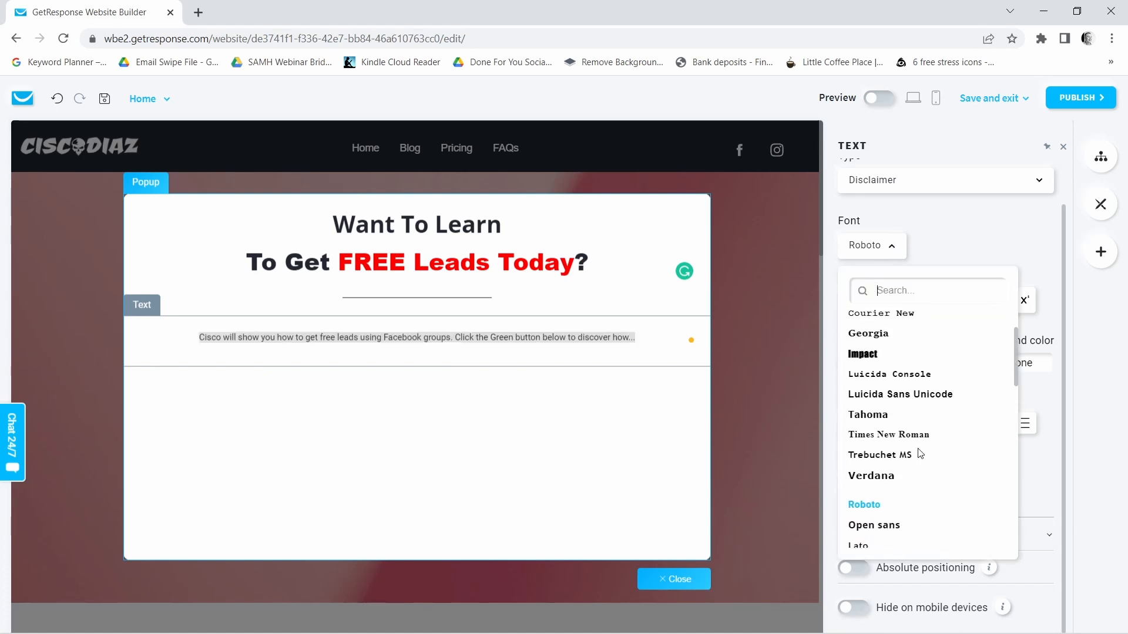
scroll(910, 453, "up", 1)
scroll(914, 443, "up", 1)
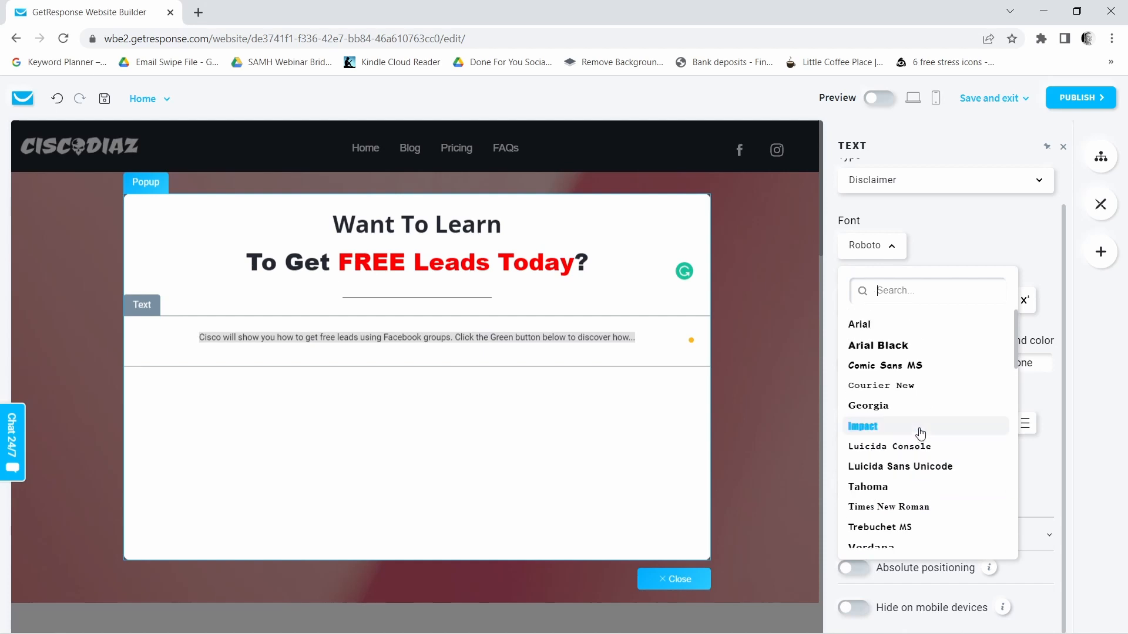
scroll(905, 458, "down", 4)
left_click(873, 451)
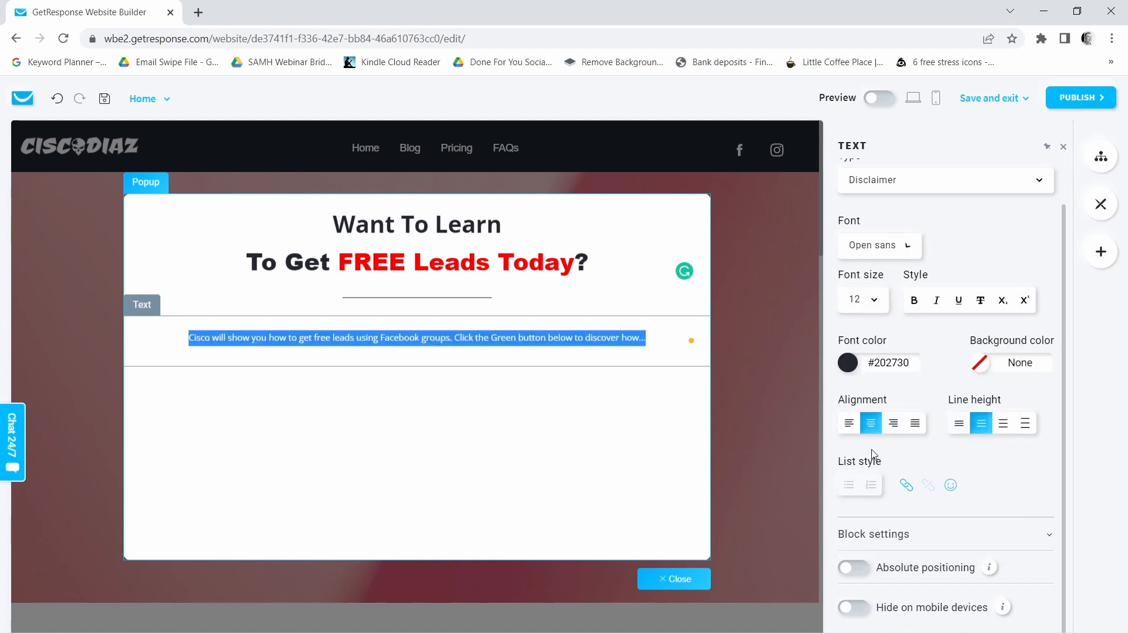
left_click(874, 300)
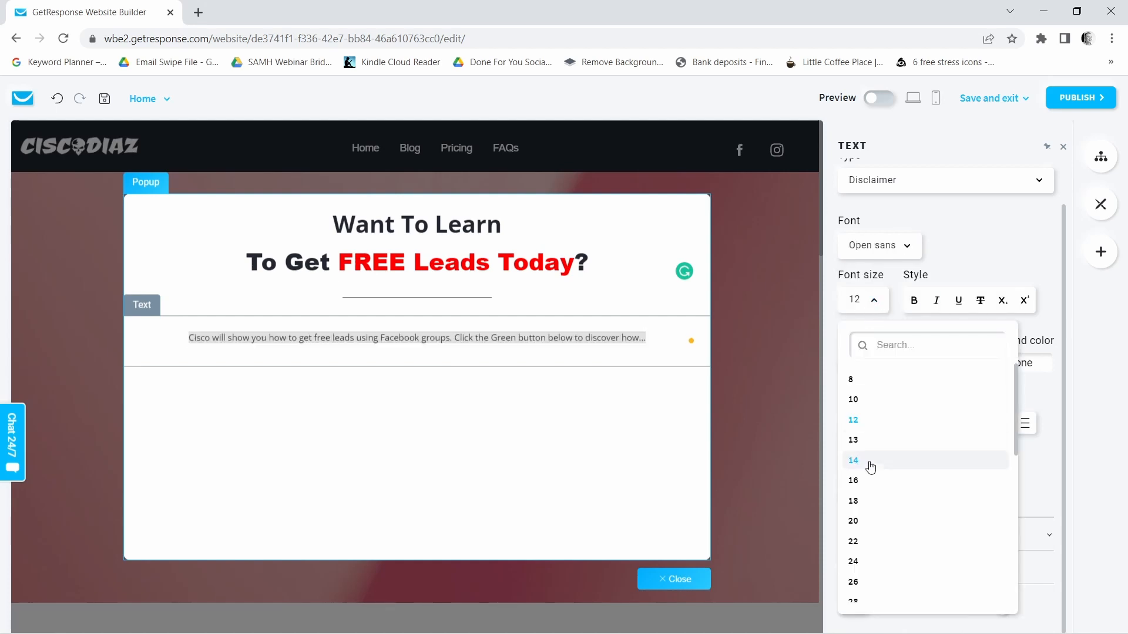
left_click(857, 542)
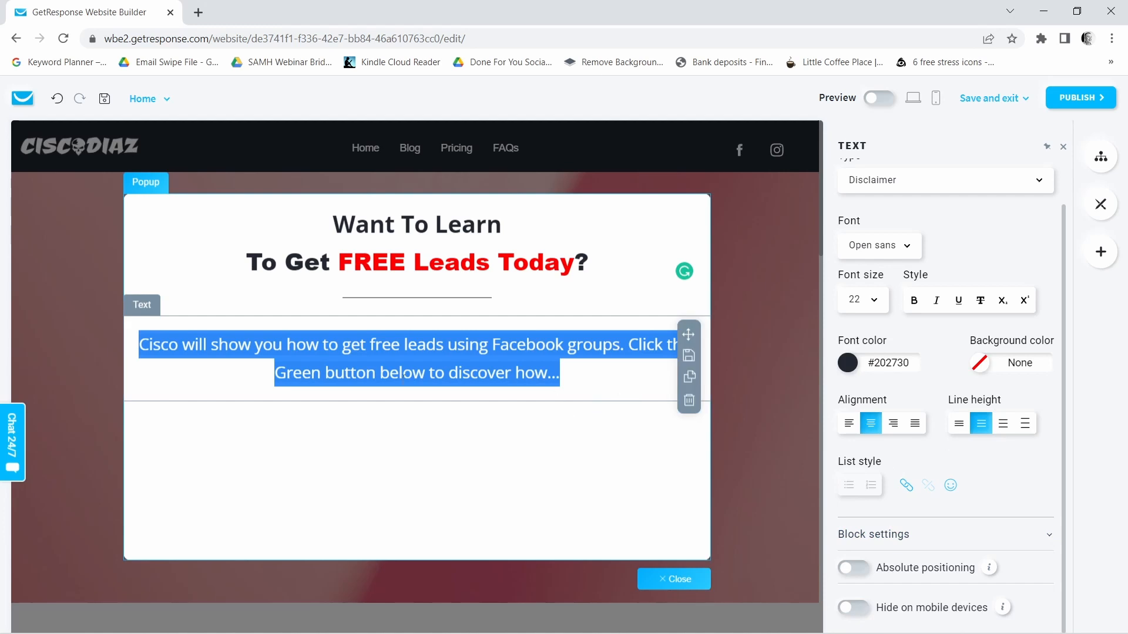
Unlink the description's padding values in its block settings and set both the left and right padding to 50.
left_click(1046, 537)
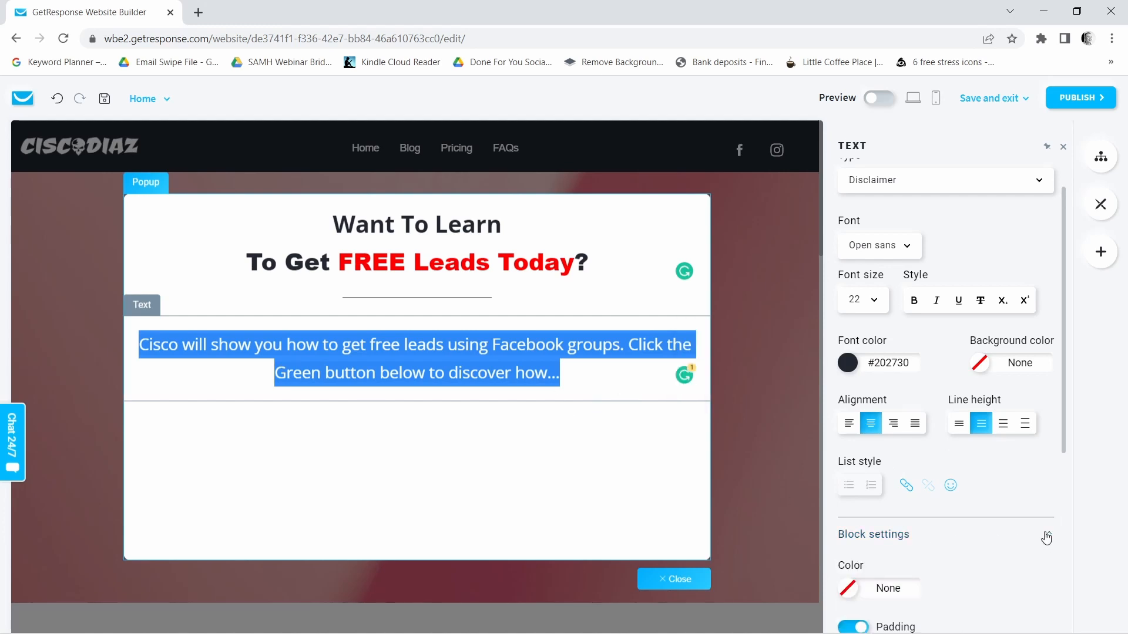
scroll(1022, 499, "down", 3)
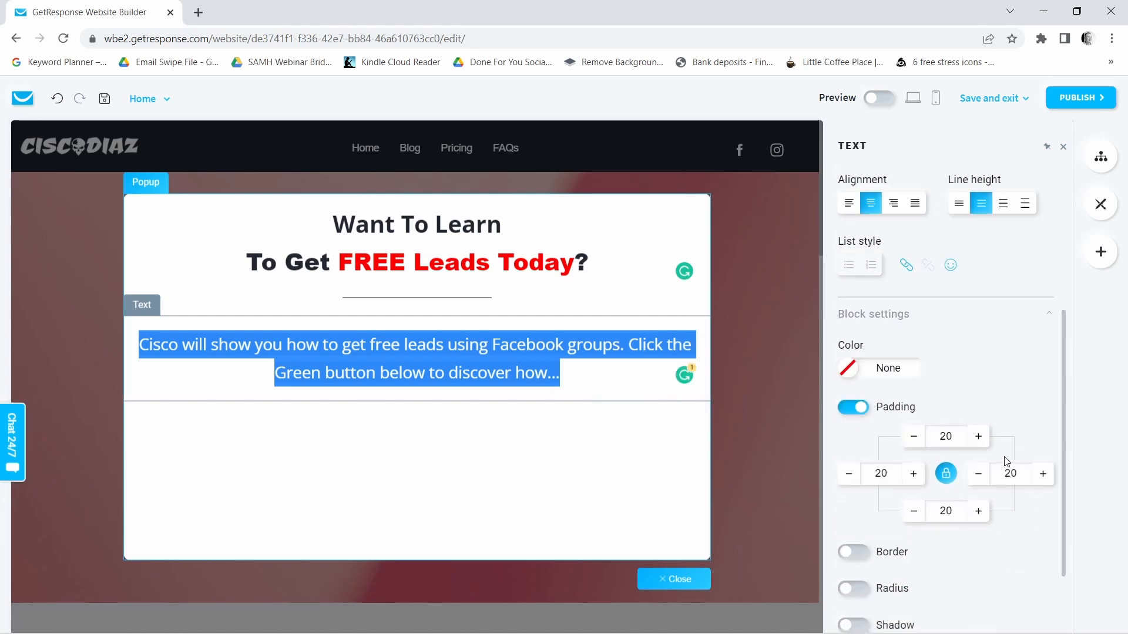
left_click(946, 475)
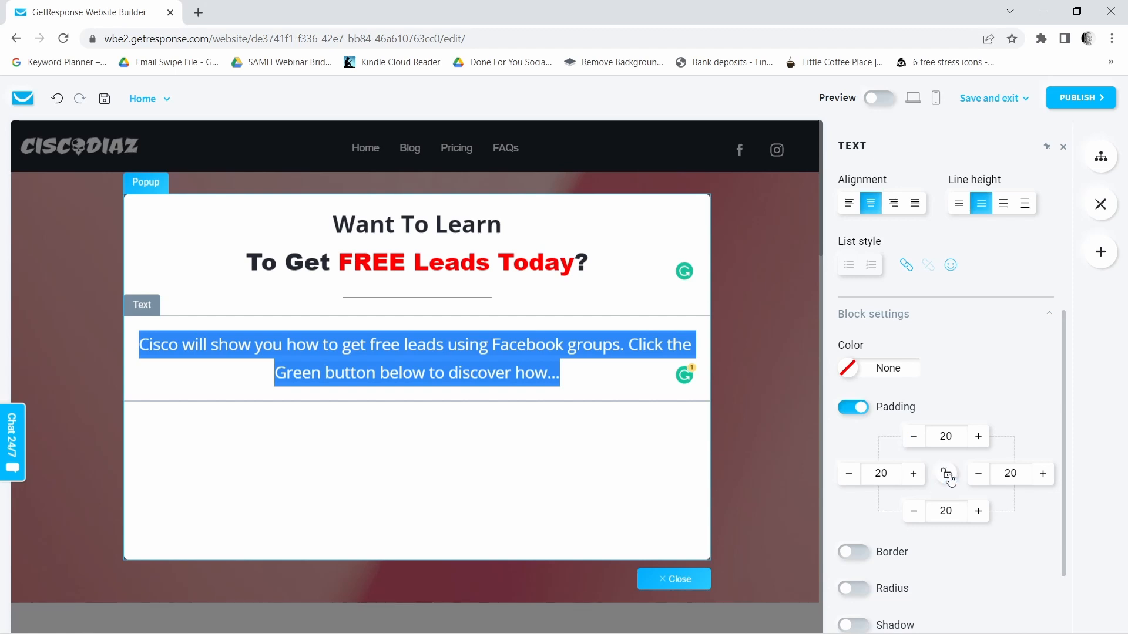
left_click(980, 477)
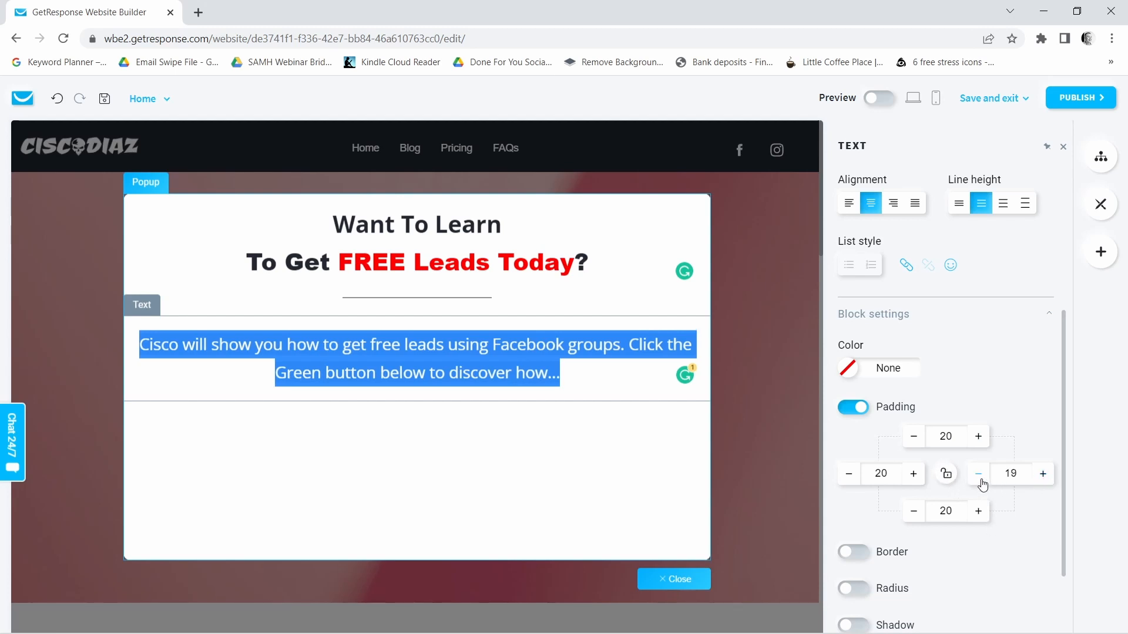
left_click(1043, 475)
left_click(1043, 476)
left_click(1043, 475)
left_click(1043, 476)
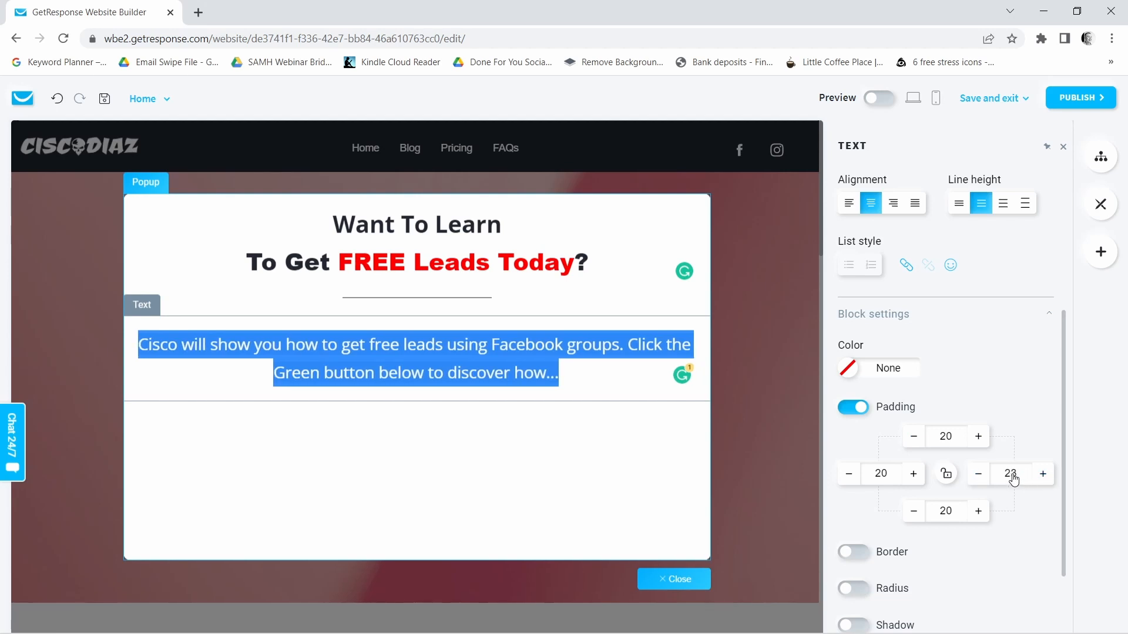
double_click(1003, 478)
type("50")
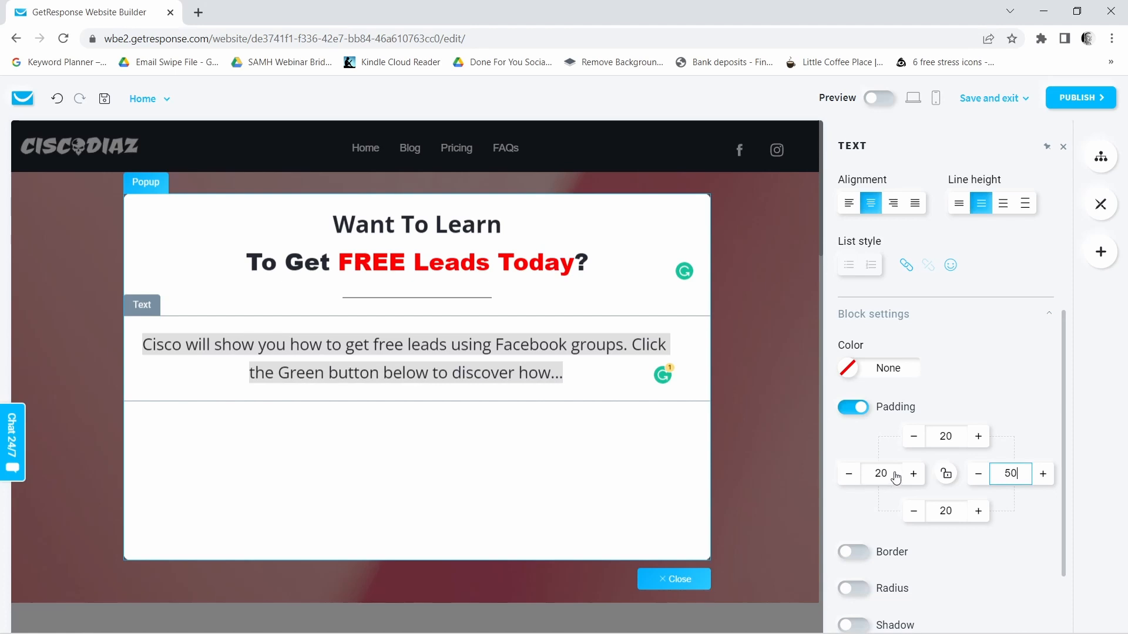
double_click(864, 476)
type("50")
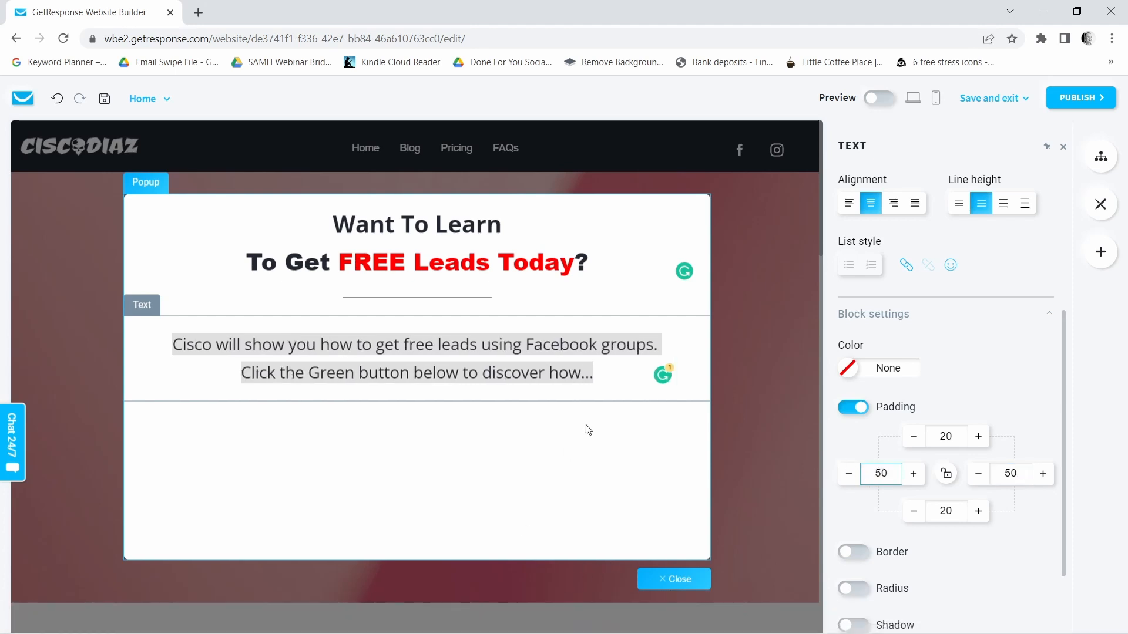
left_click(613, 391)
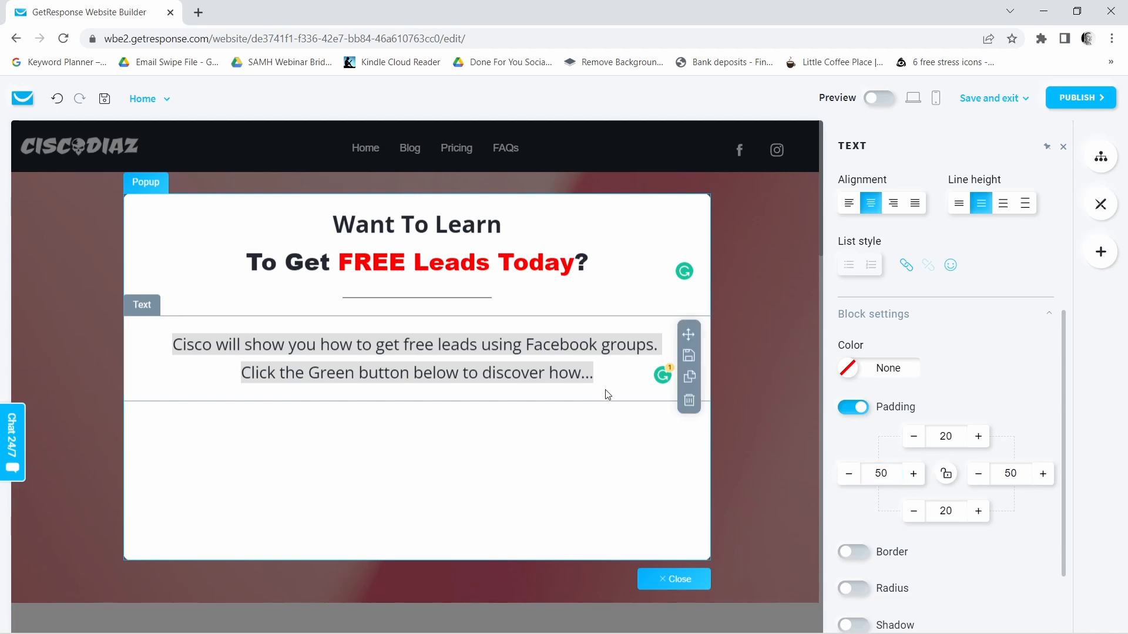
left_click(521, 409)
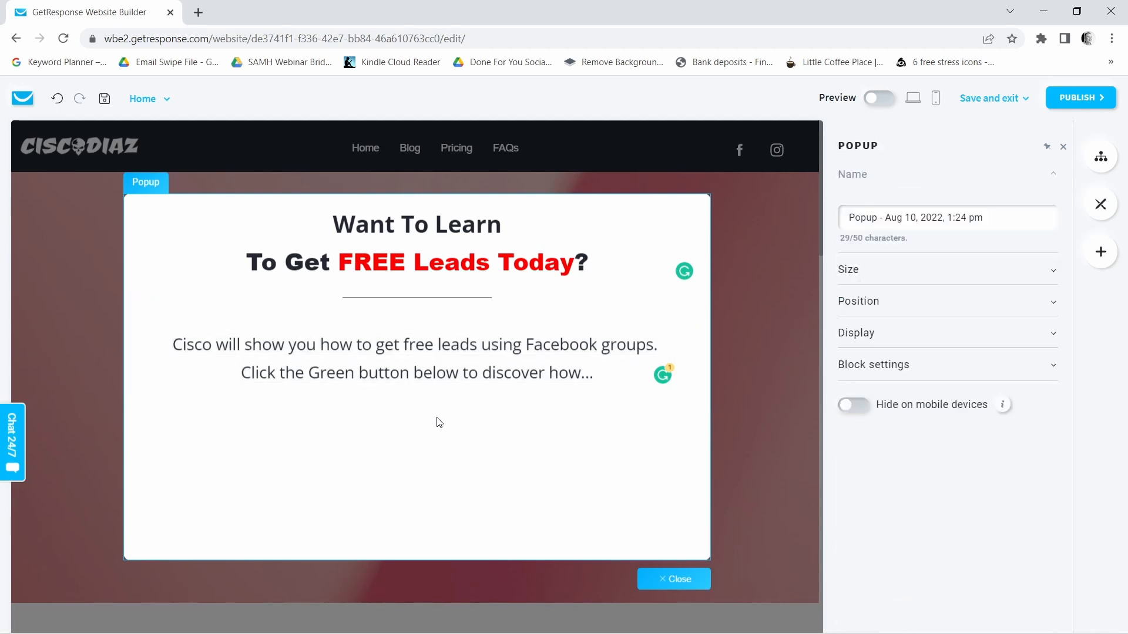
Apply the tightest line height option to the whole two-line description.
left_click(599, 379)
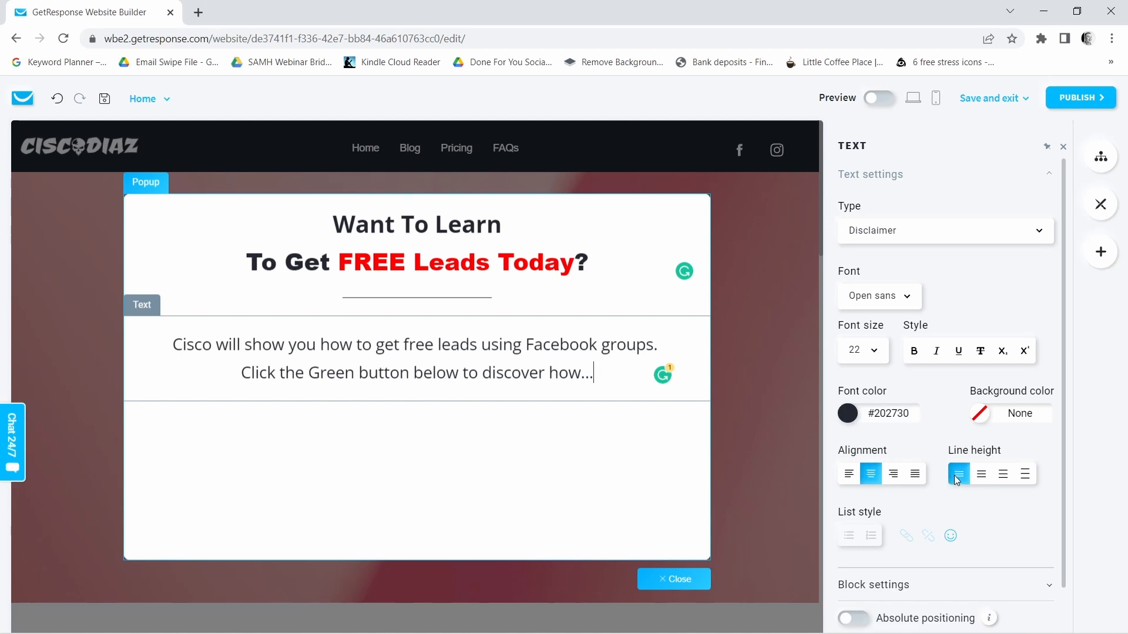
left_click_drag(594, 372, 137, 337)
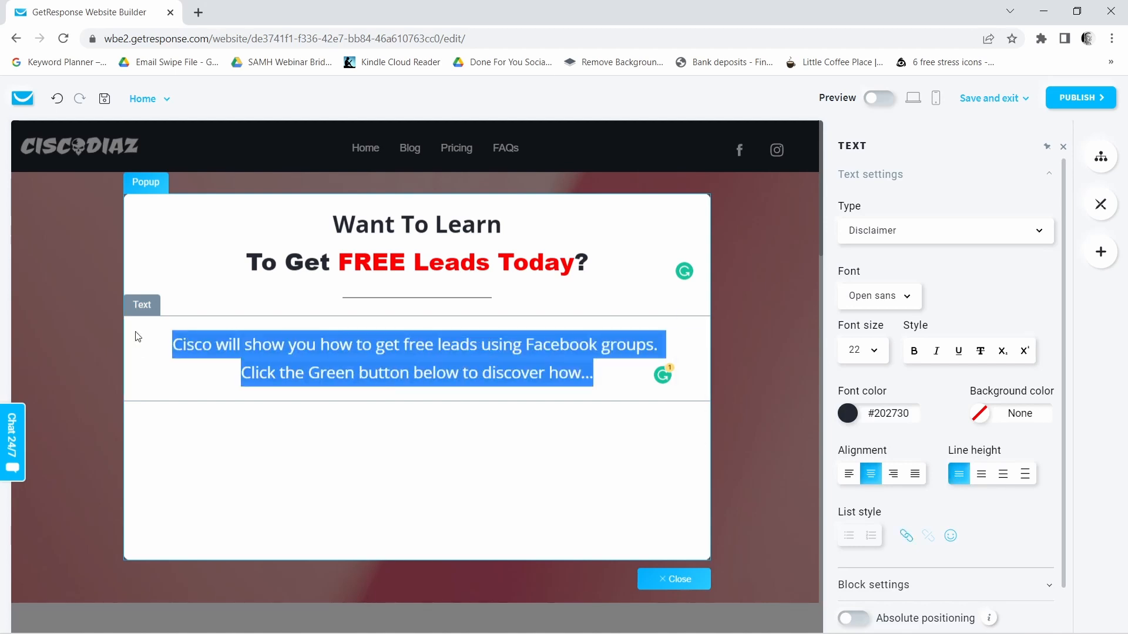
left_click(552, 440)
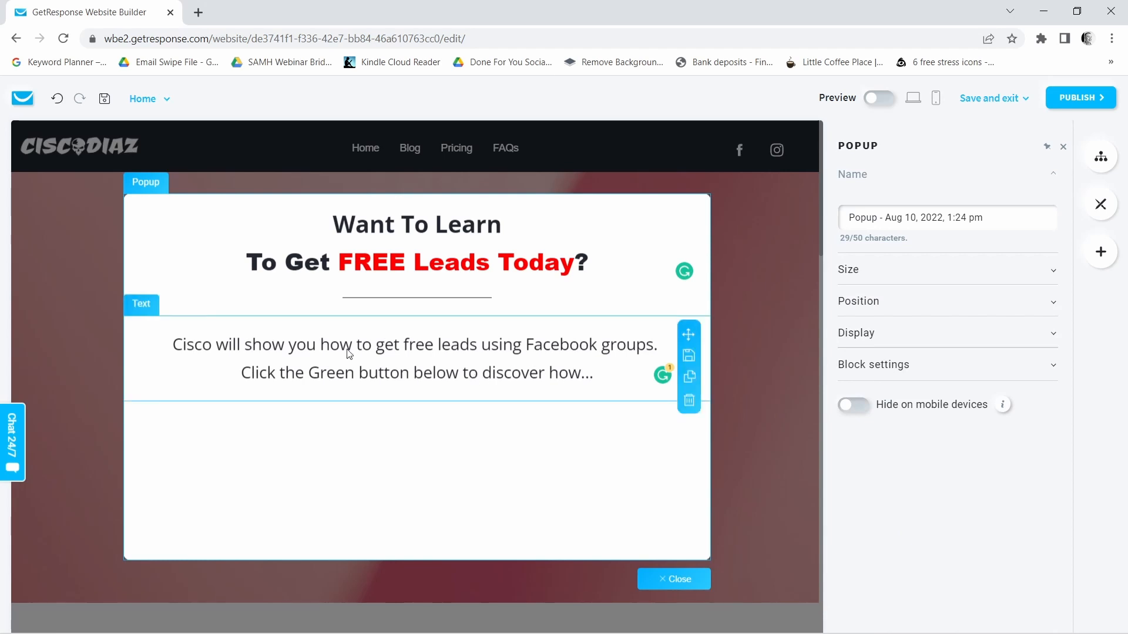
left_click_drag(169, 337, 646, 382)
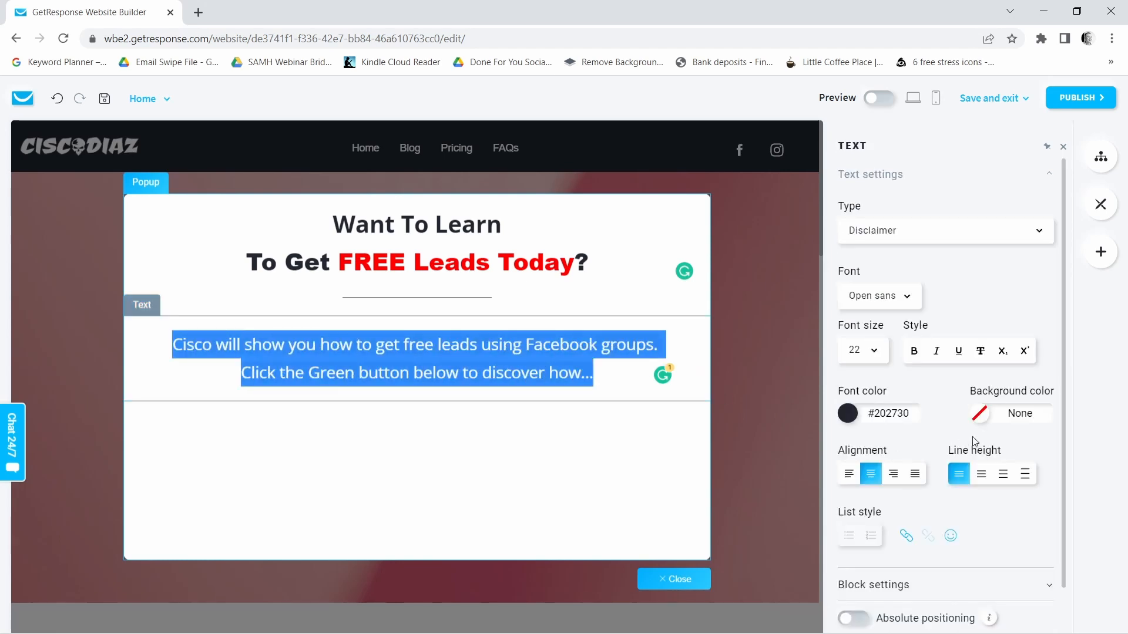
left_click(959, 474)
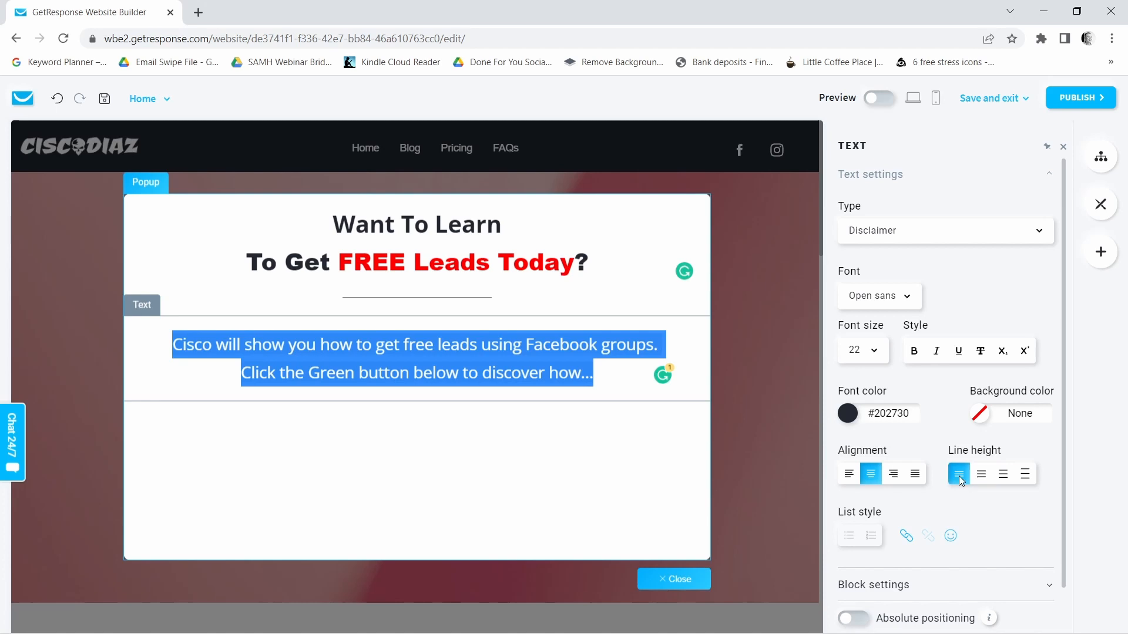
left_click(536, 439)
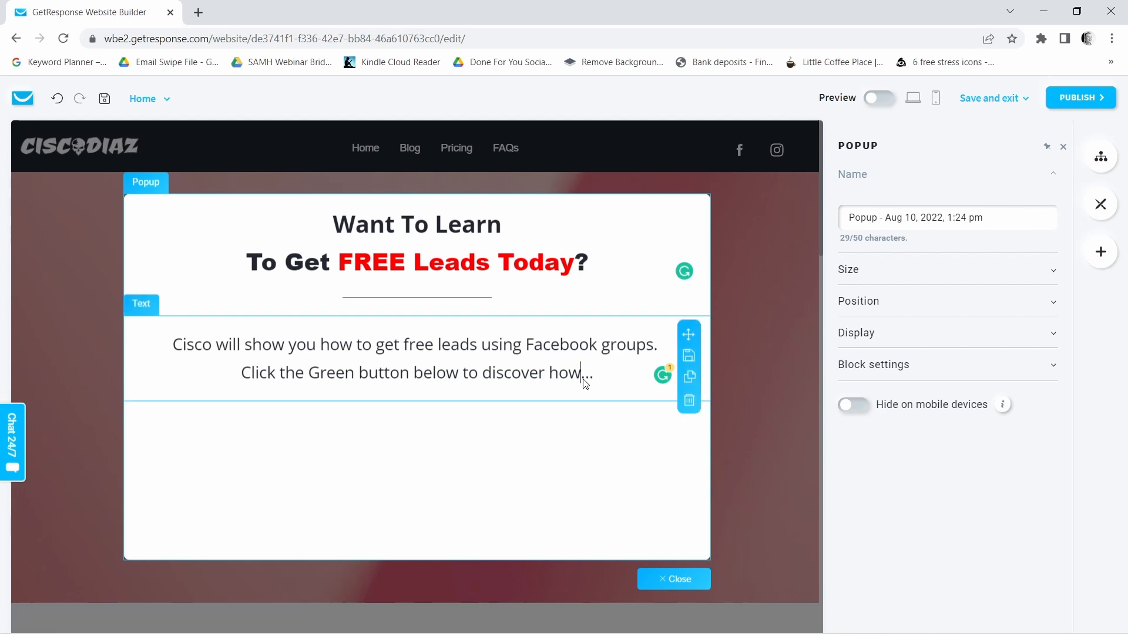
Reduce the description block's top padding to 0 in its block settings.
left_click(641, 329)
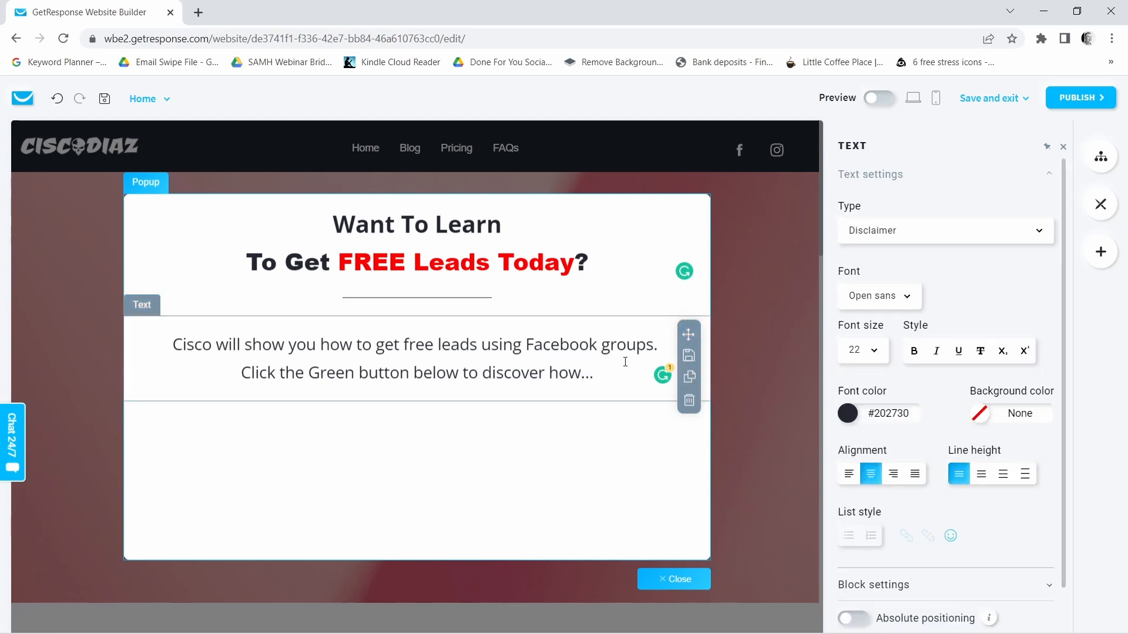
scroll(957, 520, "down", 1)
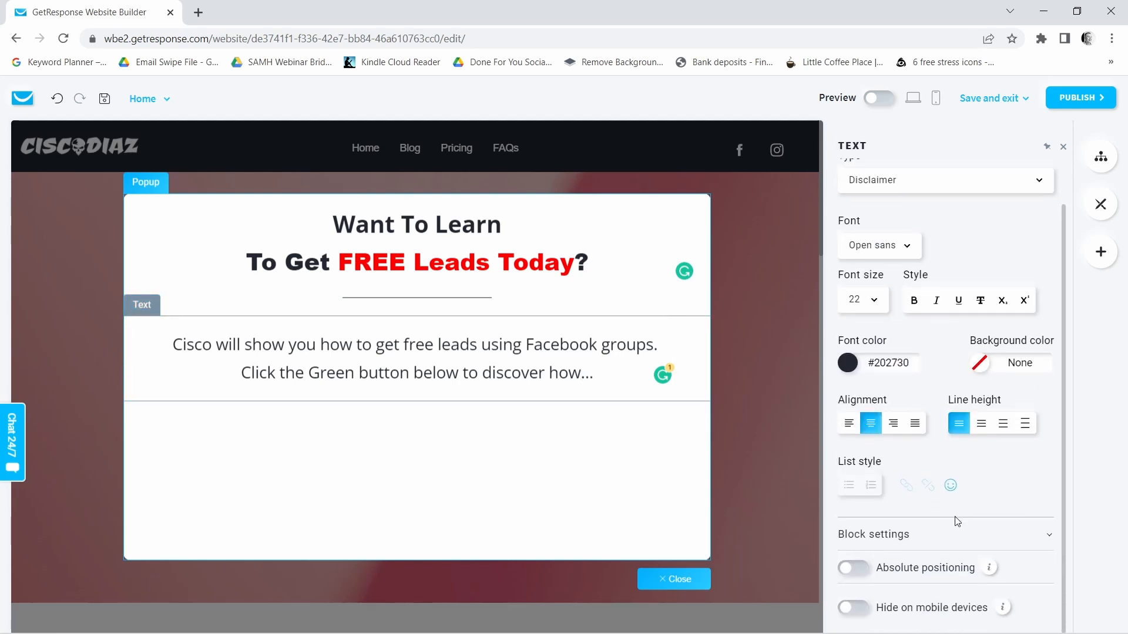
left_click(1032, 539)
scroll(969, 470, "down", 5)
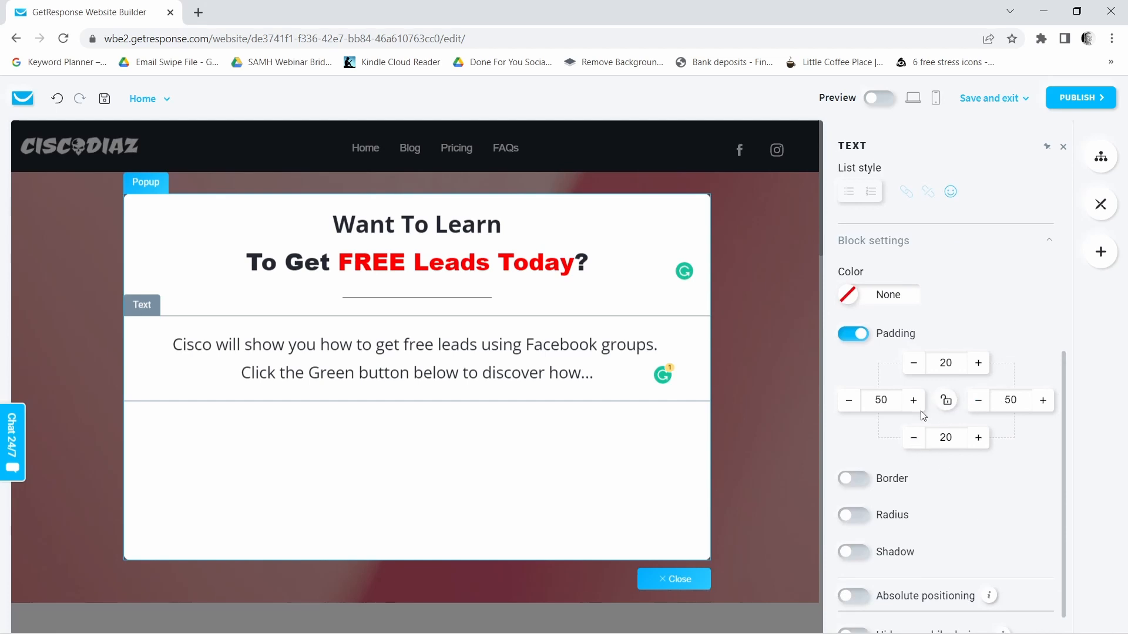
left_click(914, 363)
left_click(914, 362)
left_click(914, 362)
left_click(913, 362)
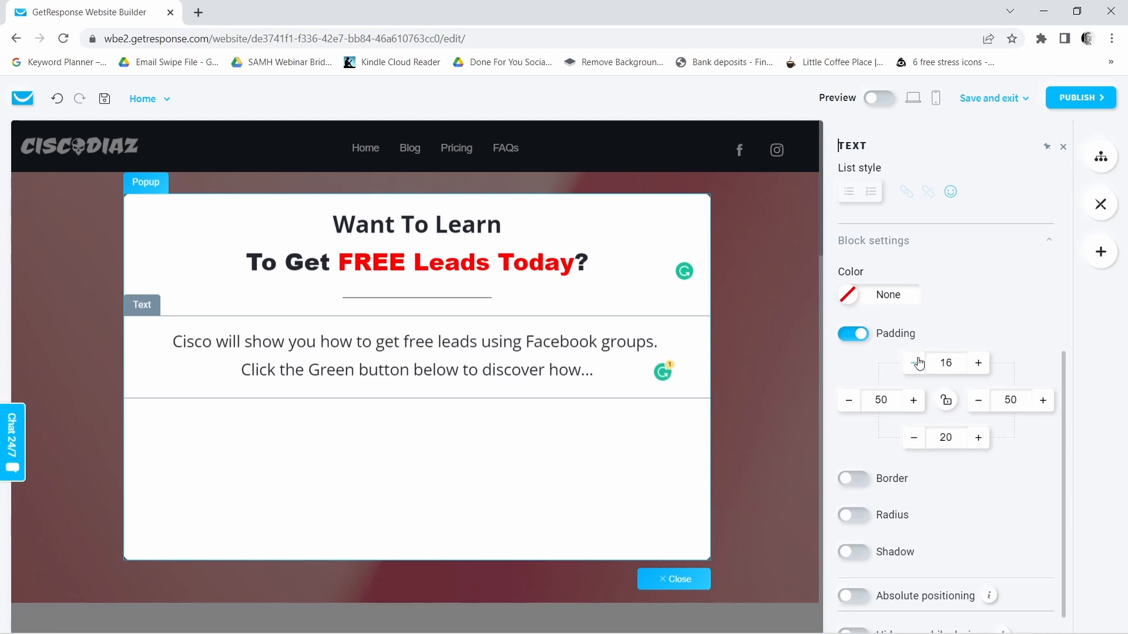
left_click(917, 362)
left_click(916, 362)
left_click(917, 362)
left_click(917, 362)
left_click(917, 362)
left_click(916, 363)
left_click(916, 363)
left_click(916, 363)
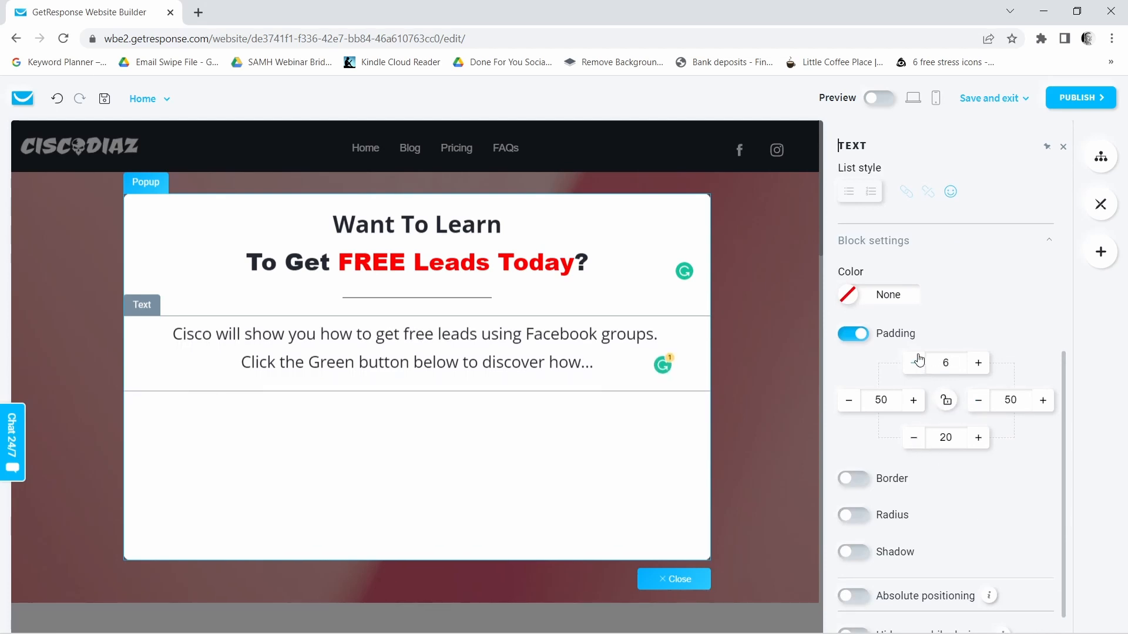
left_click(918, 362)
left_click(918, 362)
left_click(918, 362)
left_click(918, 362)
left_click(918, 362)
left_click(918, 361)
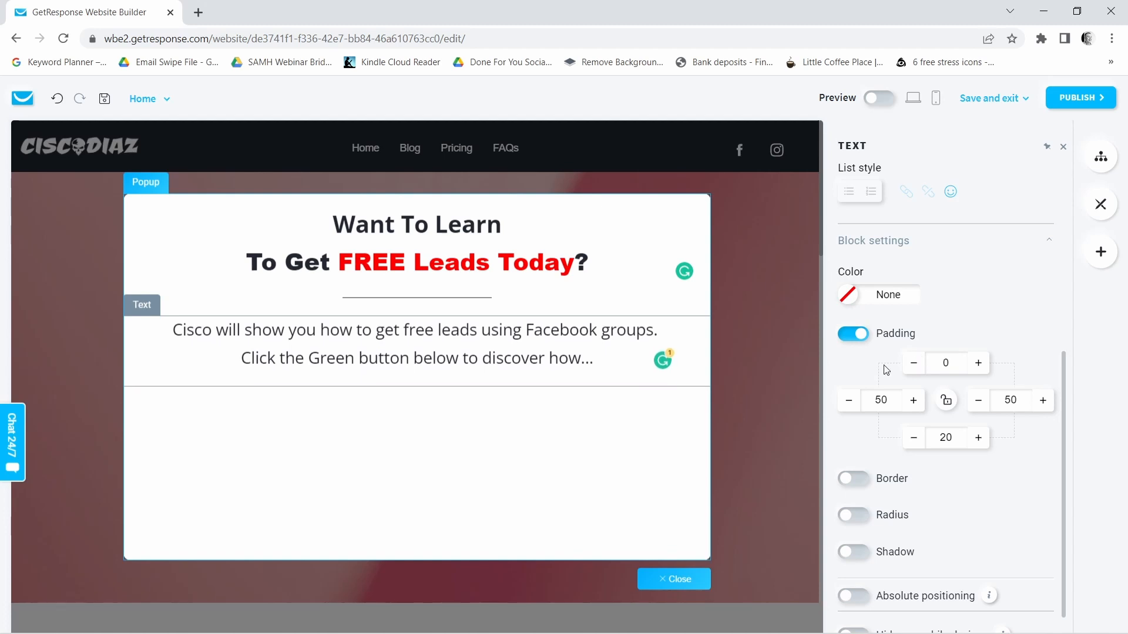
left_click(489, 482)
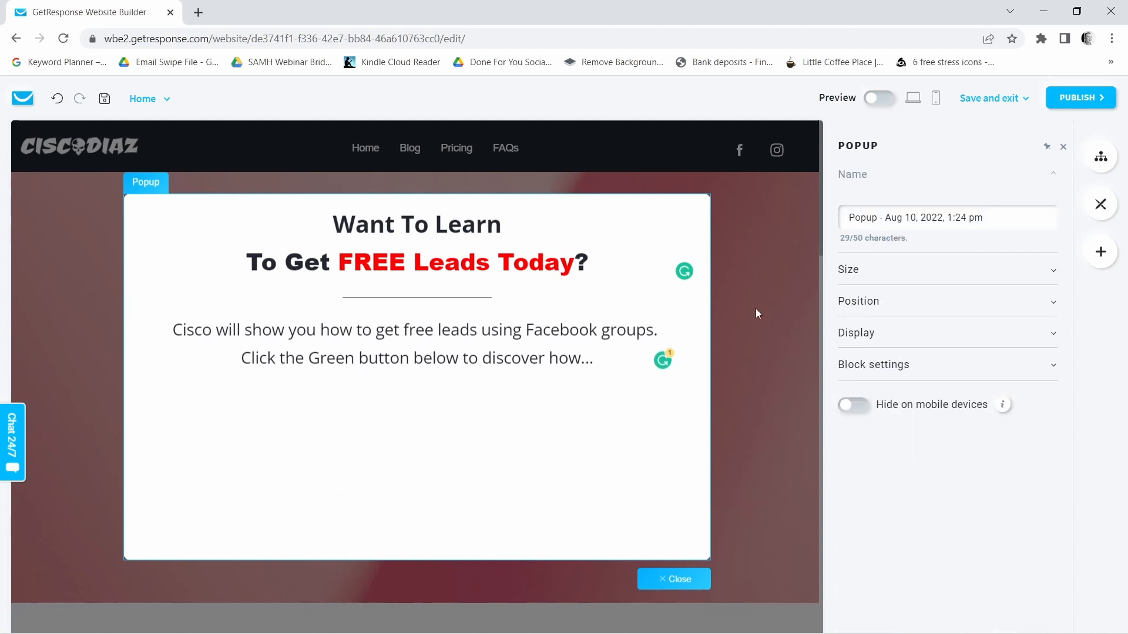
Insert a button element below the description using the first themed template, the blue-outlined "Call to action".
left_click(1100, 258)
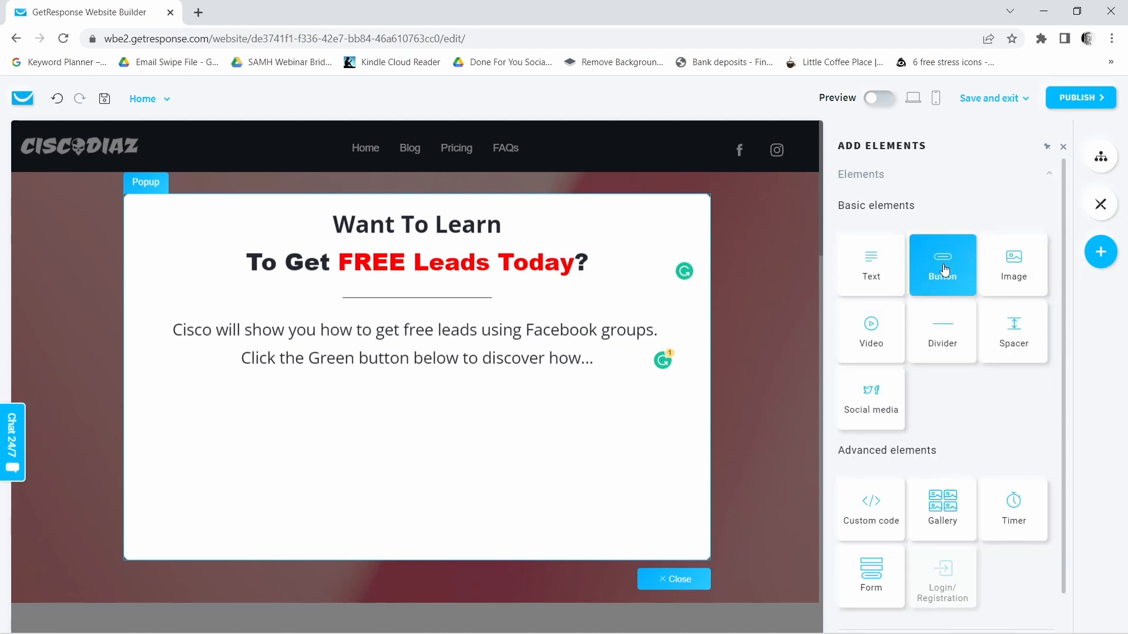
left_click_drag(811, 316, 439, 379)
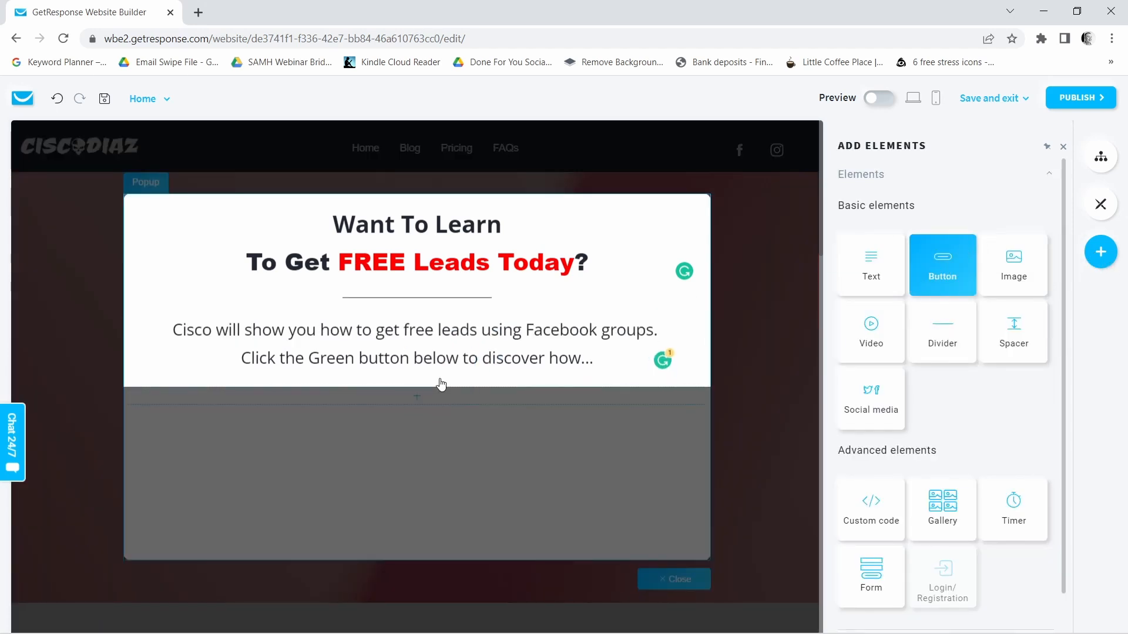
scroll(718, 479, "down", 8)
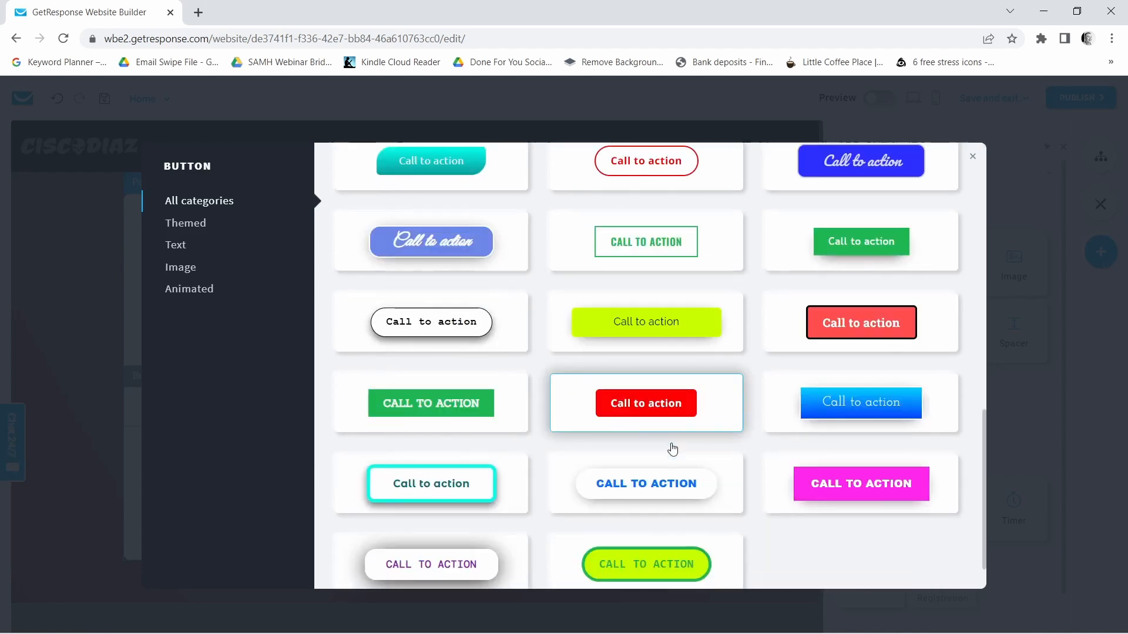
scroll(693, 455, "up", 6)
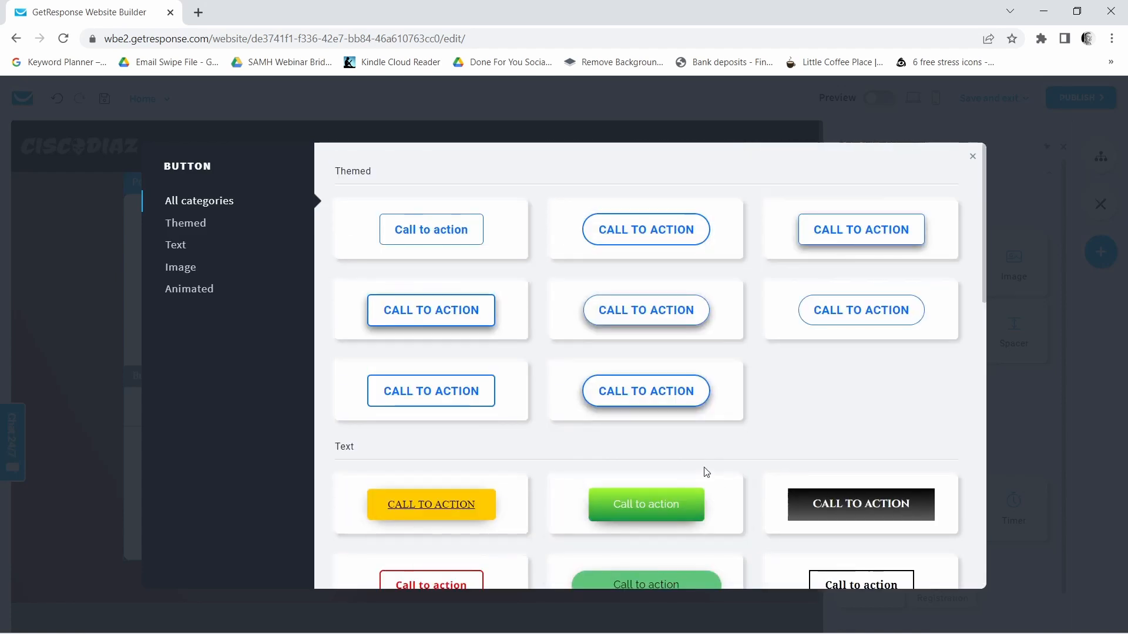
left_click(429, 229)
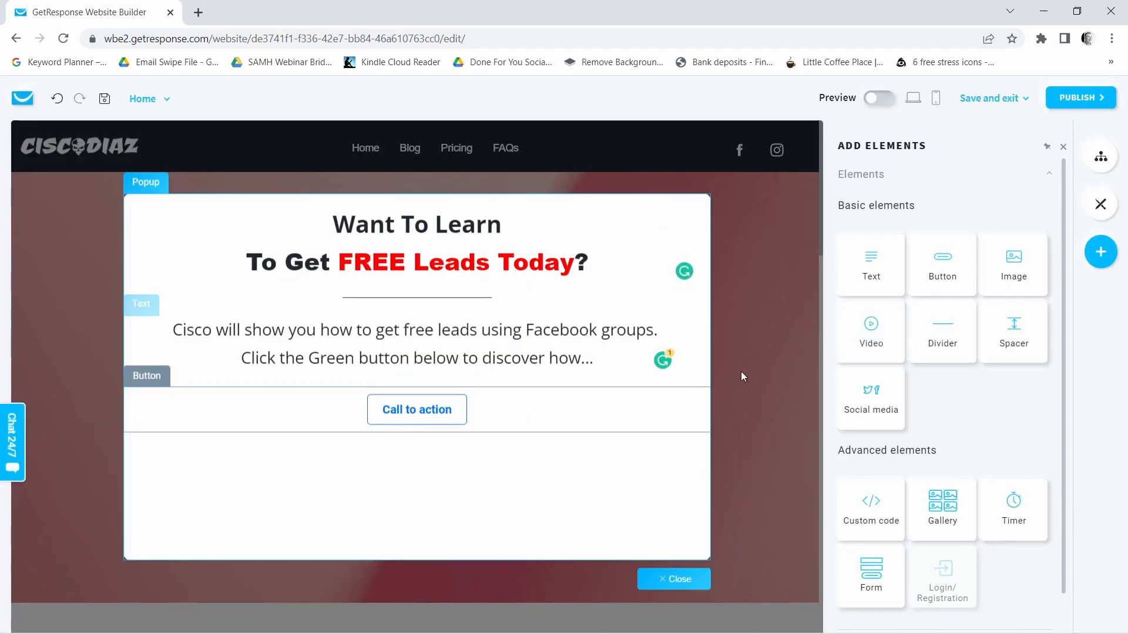
Replace the call-to-action button's text with "YES SHOW ME!".
left_click(563, 410)
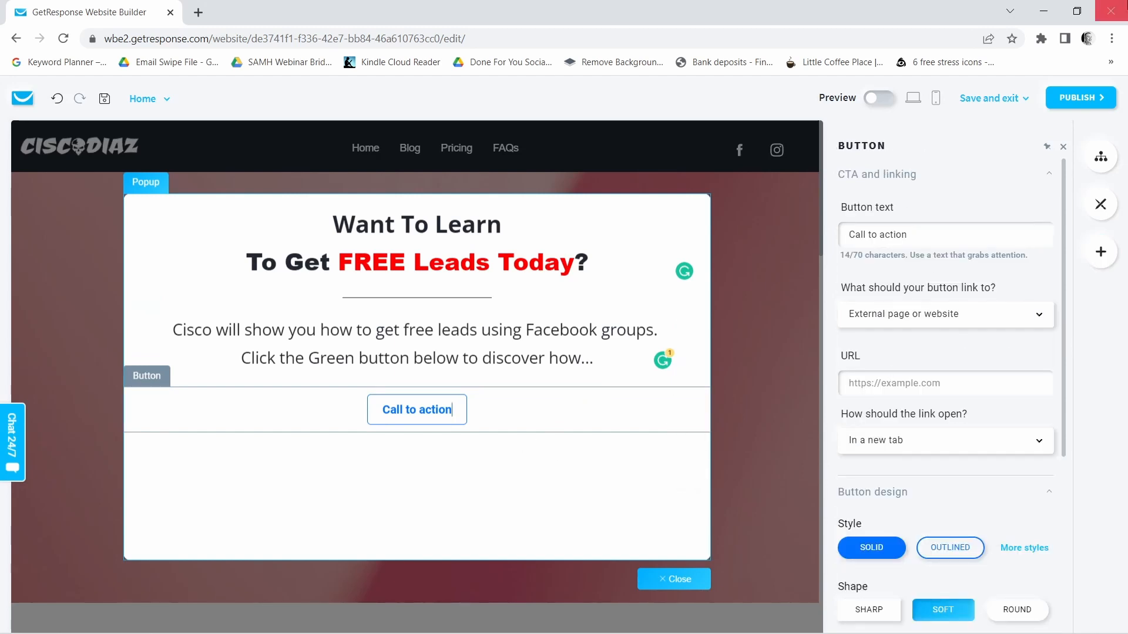
left_click_drag(926, 239, 839, 231)
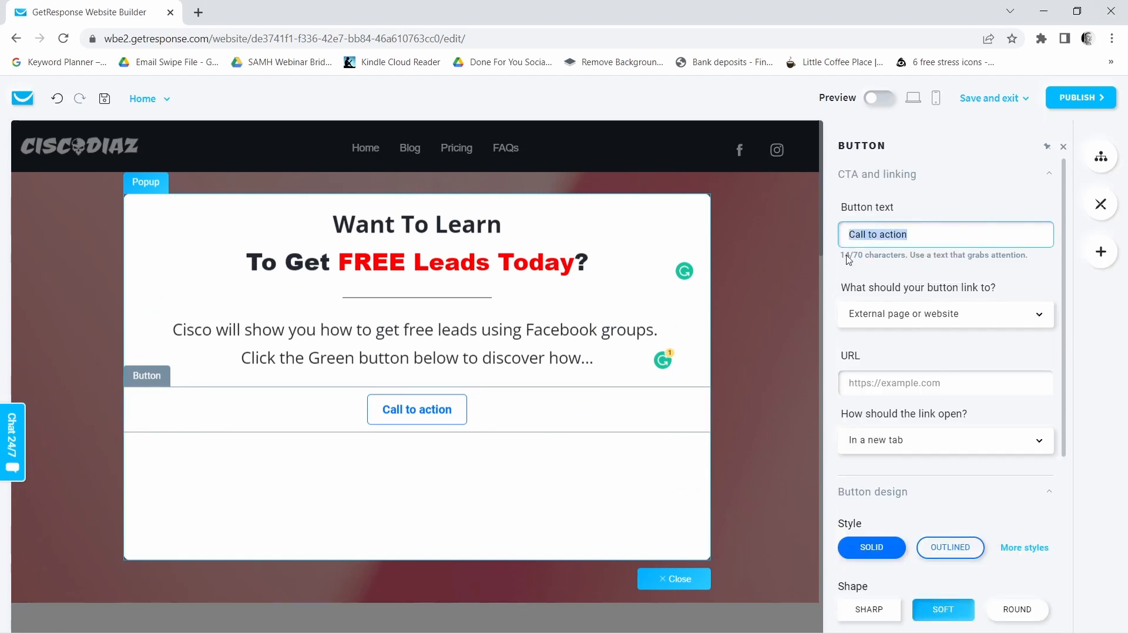
key("Caps_Lock")
type("Y")
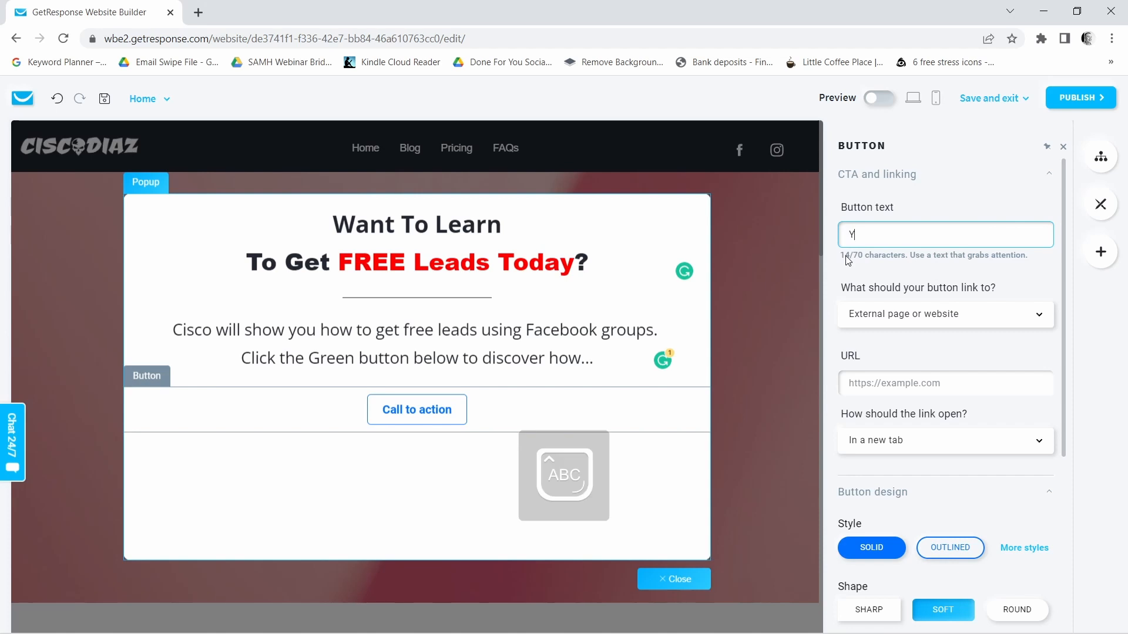
type("ES SHOW ME!")
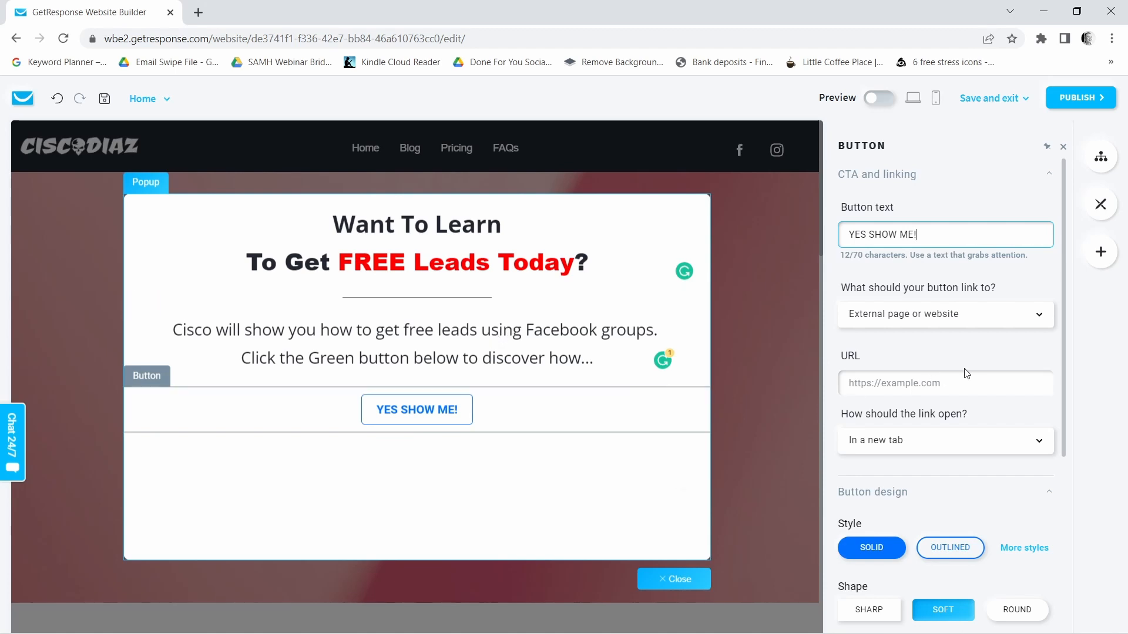
Give the button a custom size based on the L preset, with top and bottom spacing of 36px.
scroll(965, 373, "down", 3)
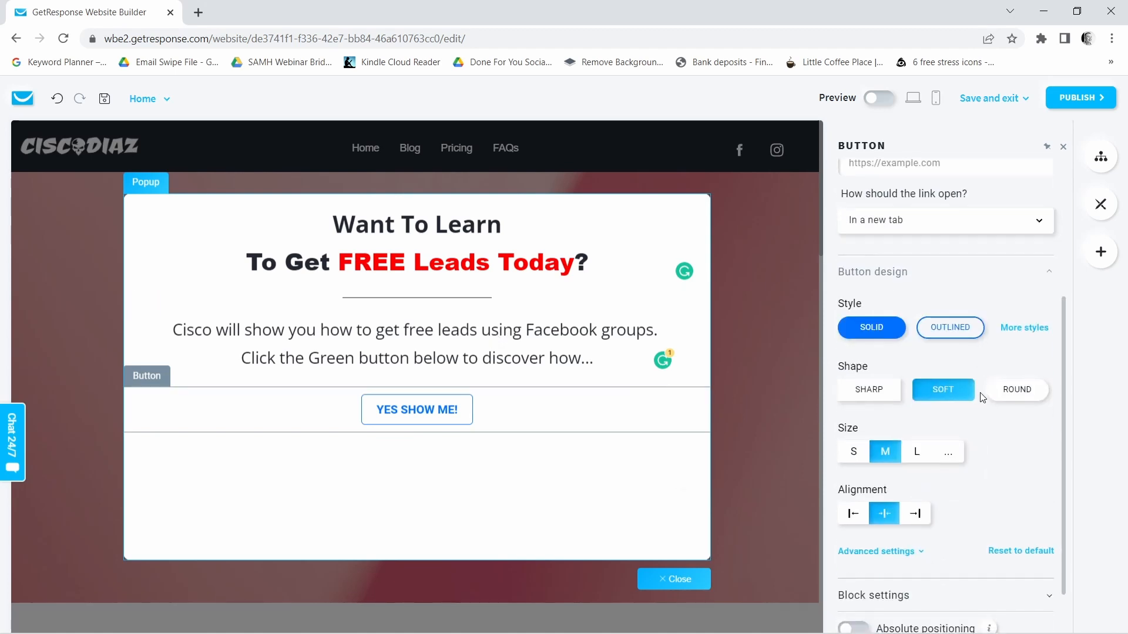
left_click(917, 453)
left_click(948, 453)
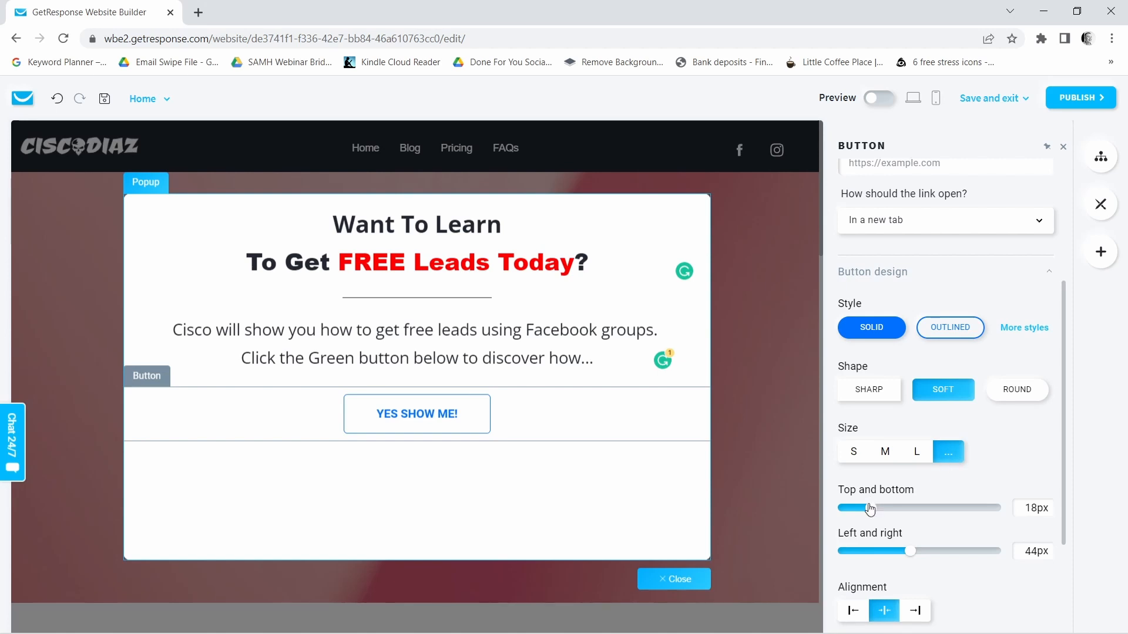
left_click_drag(870, 509, 899, 509)
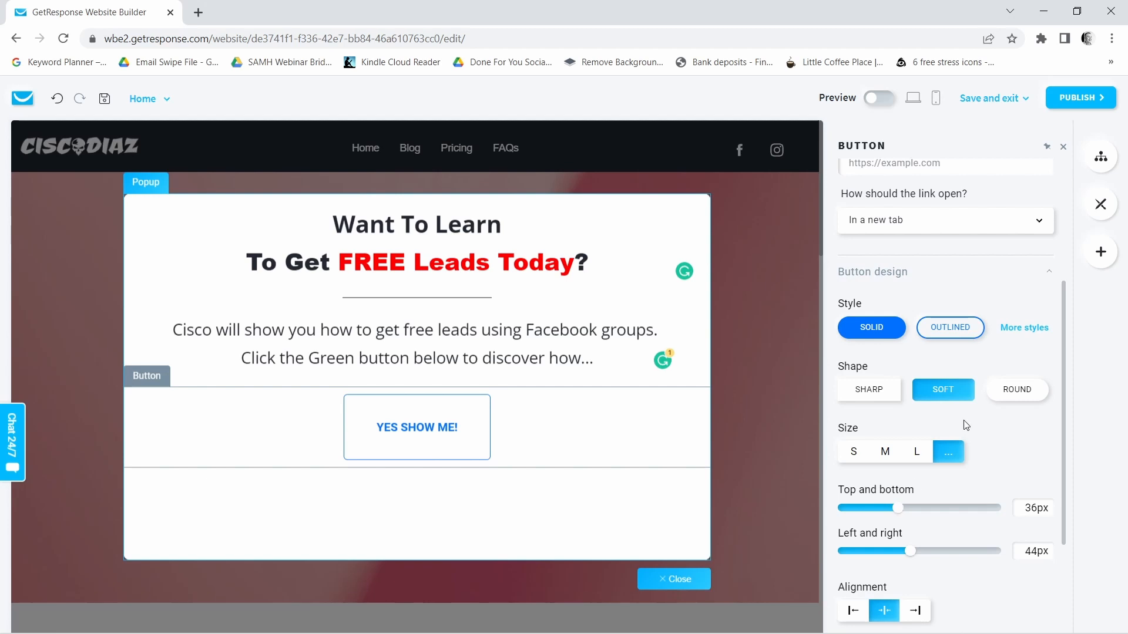
Set the button color to the recent green #25FC38FF and its font color to white #FFFFFF in the advanced settings.
scroll(969, 432, "down", 3)
scroll(1017, 434, "down", 1)
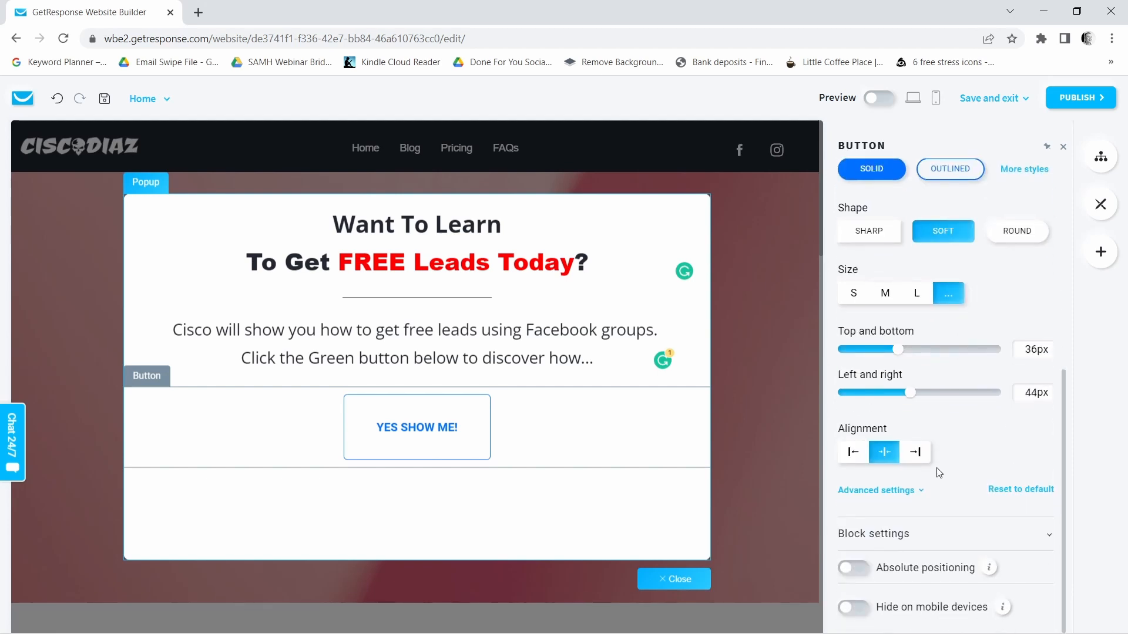
left_click(918, 495)
scroll(1026, 479, "down", 3)
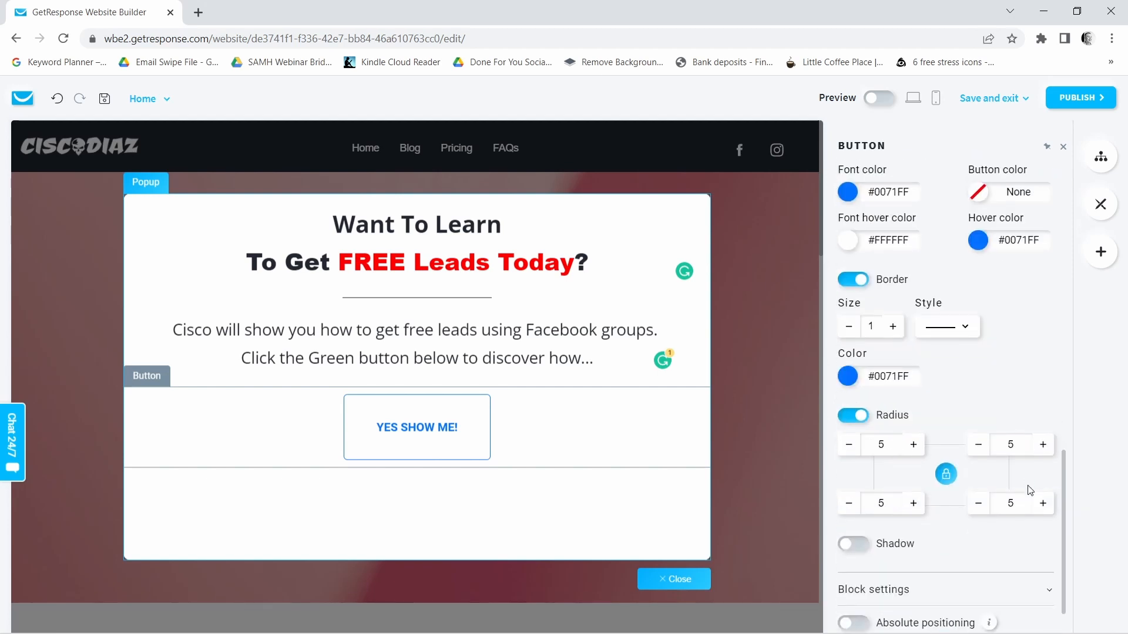
scroll(1027, 473, "up", 1)
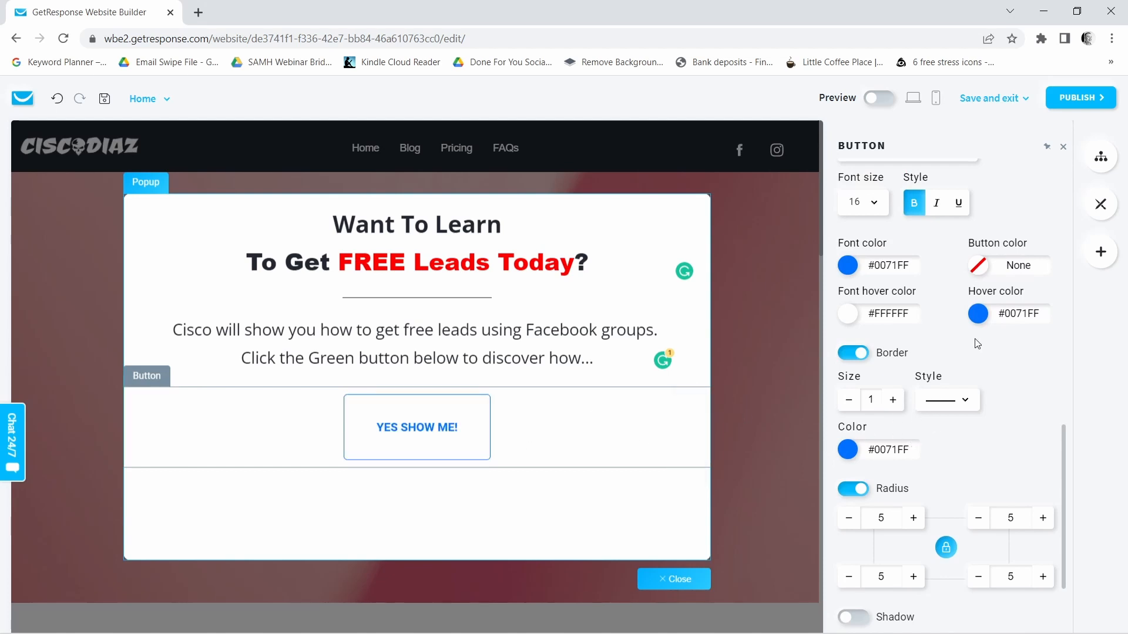
left_click(978, 268)
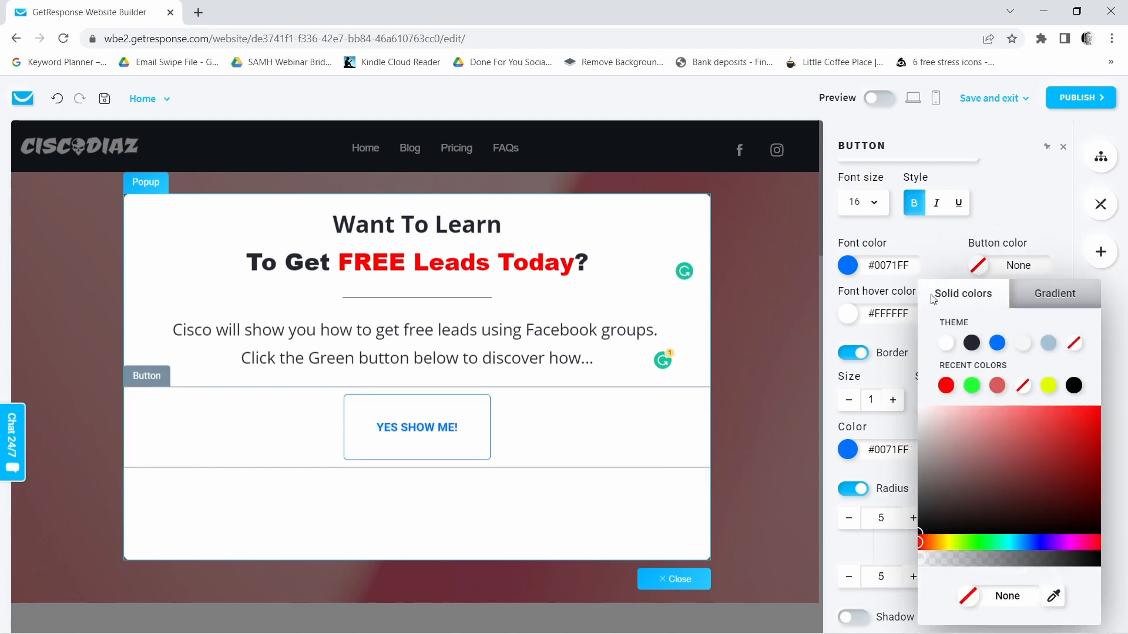
left_click(972, 388)
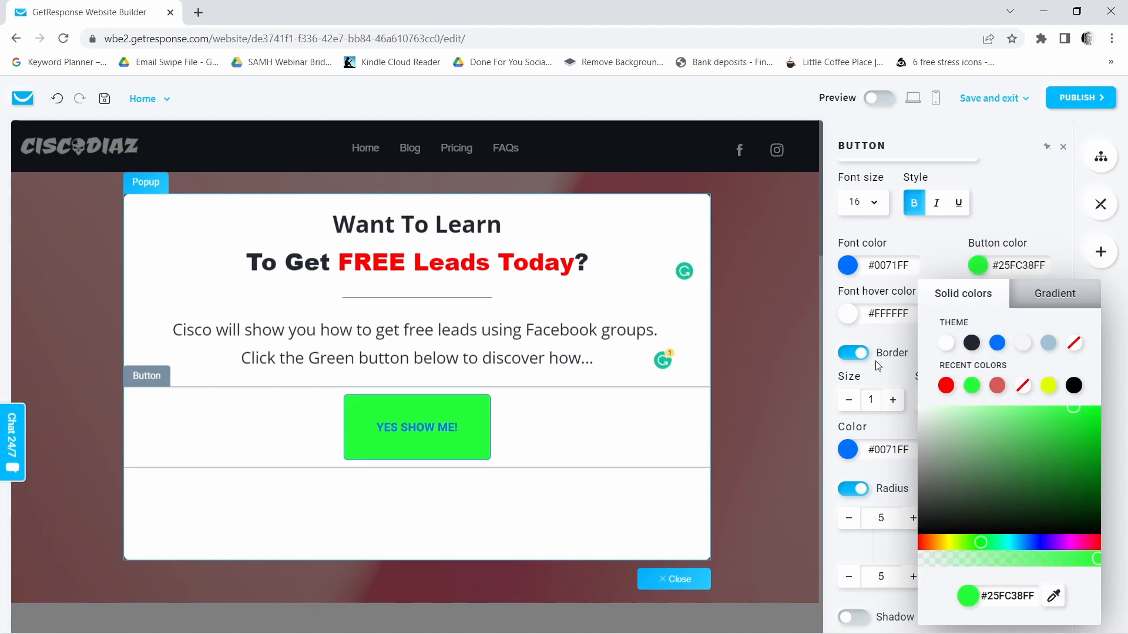
left_click(847, 265)
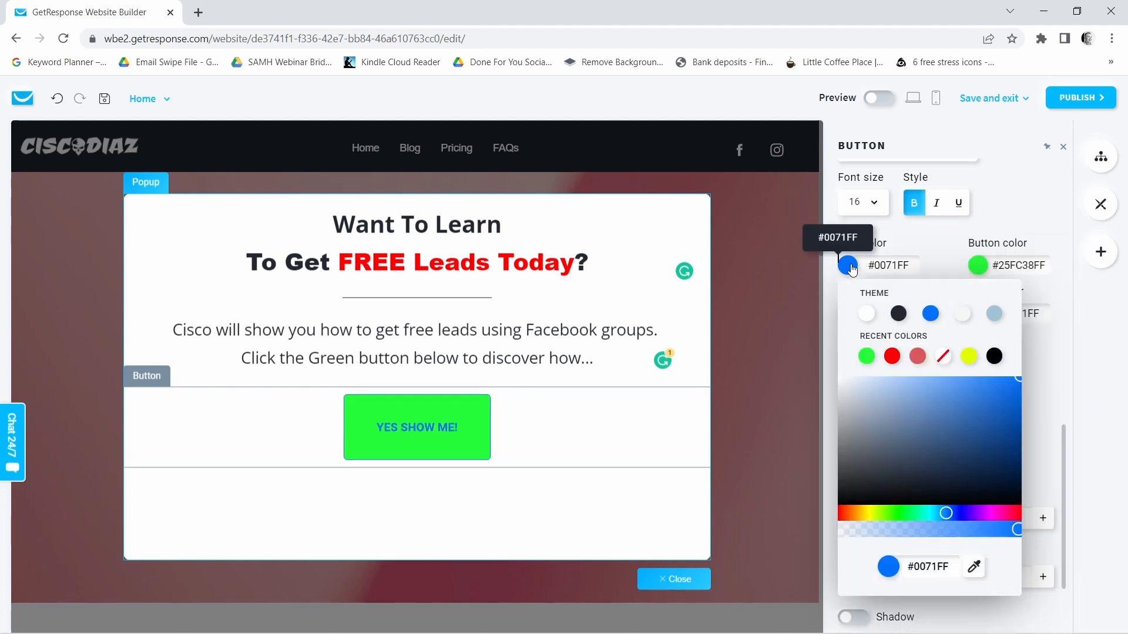
left_click(867, 321)
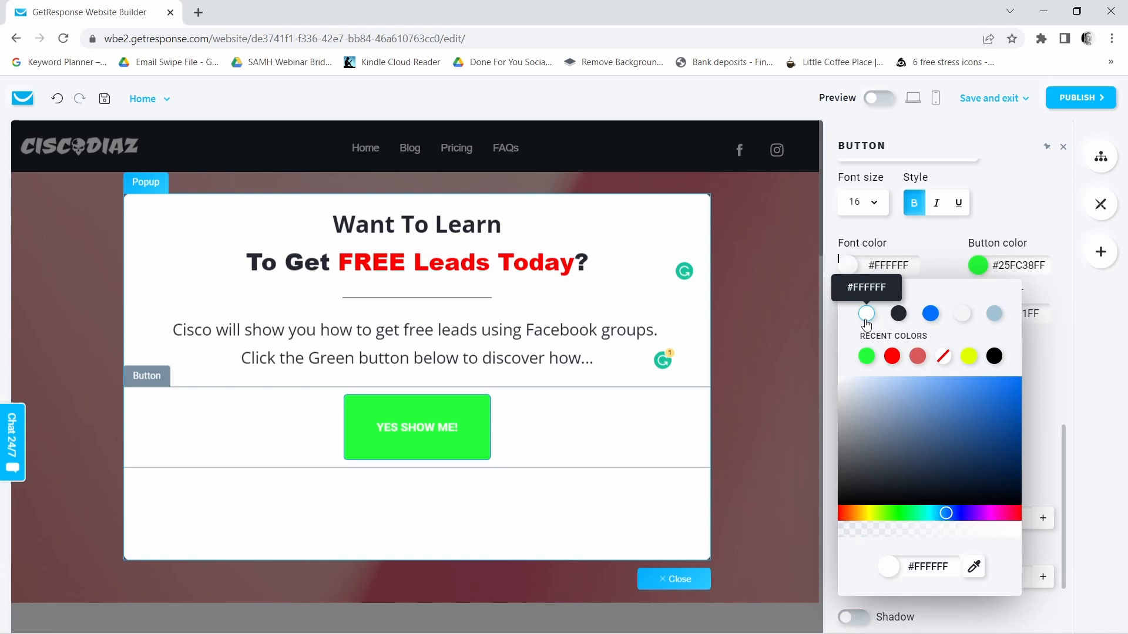
Invert the button's hover look with a white #FFFFFF hover color and a green #25FC38FF font hover color.
left_click(978, 265)
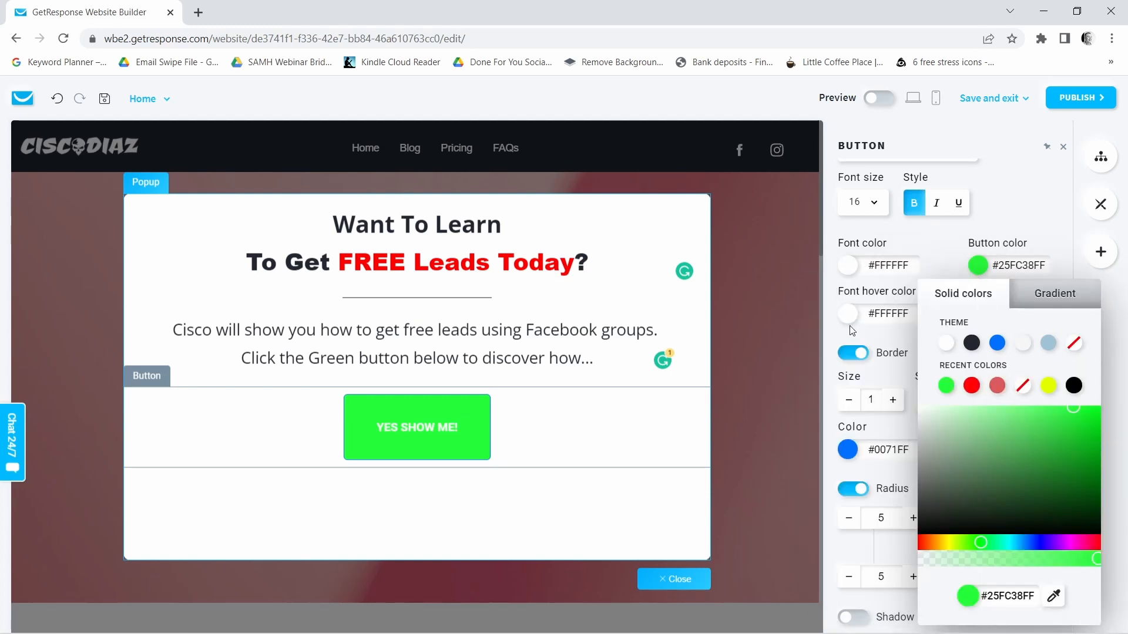
left_click(849, 316)
left_click(978, 314)
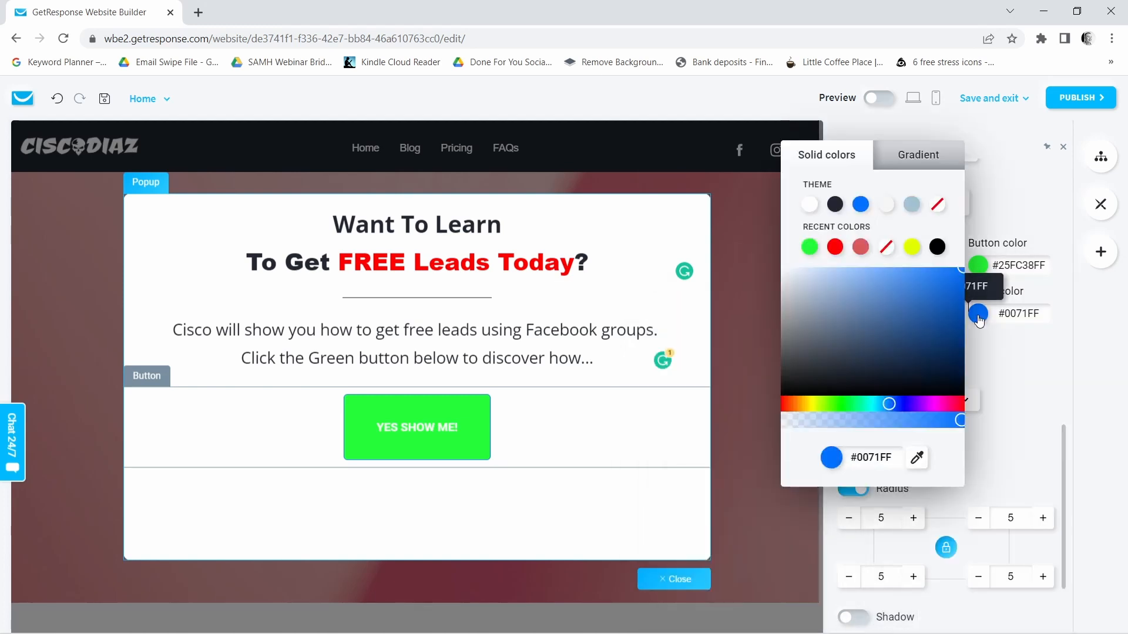
left_click(819, 207)
left_click(1012, 362)
left_click(849, 316)
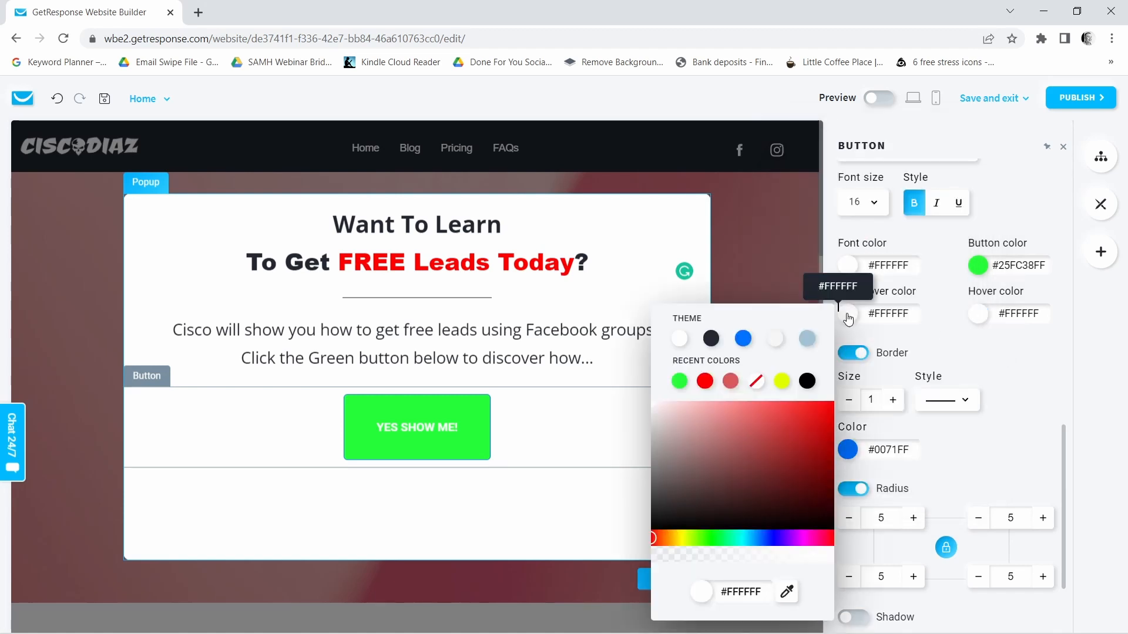
left_click(679, 380)
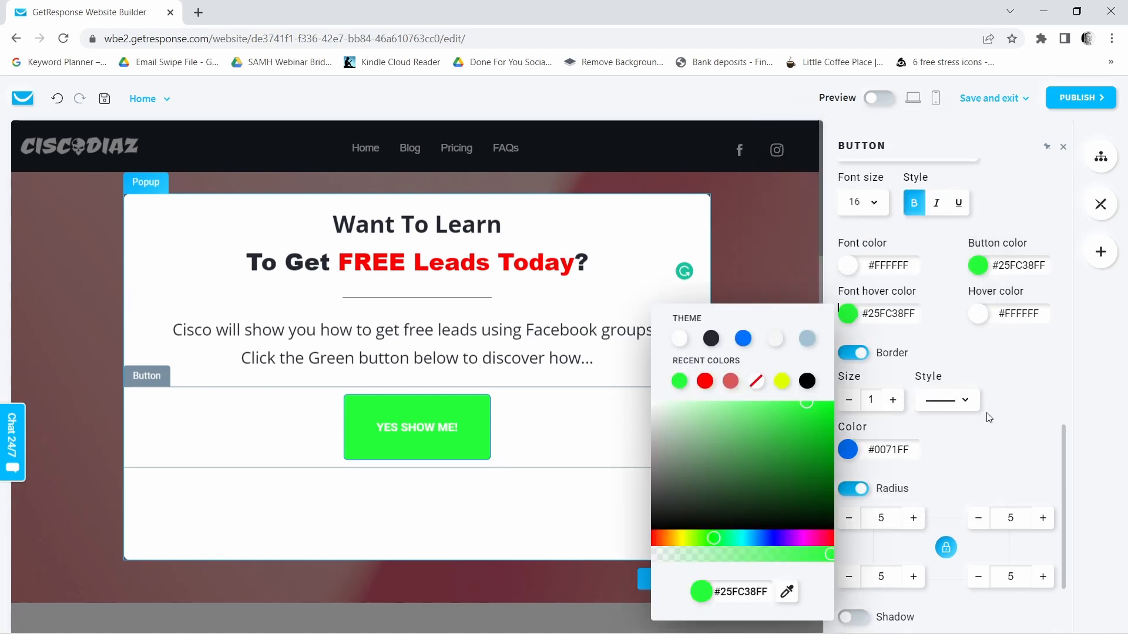
left_click(1032, 407)
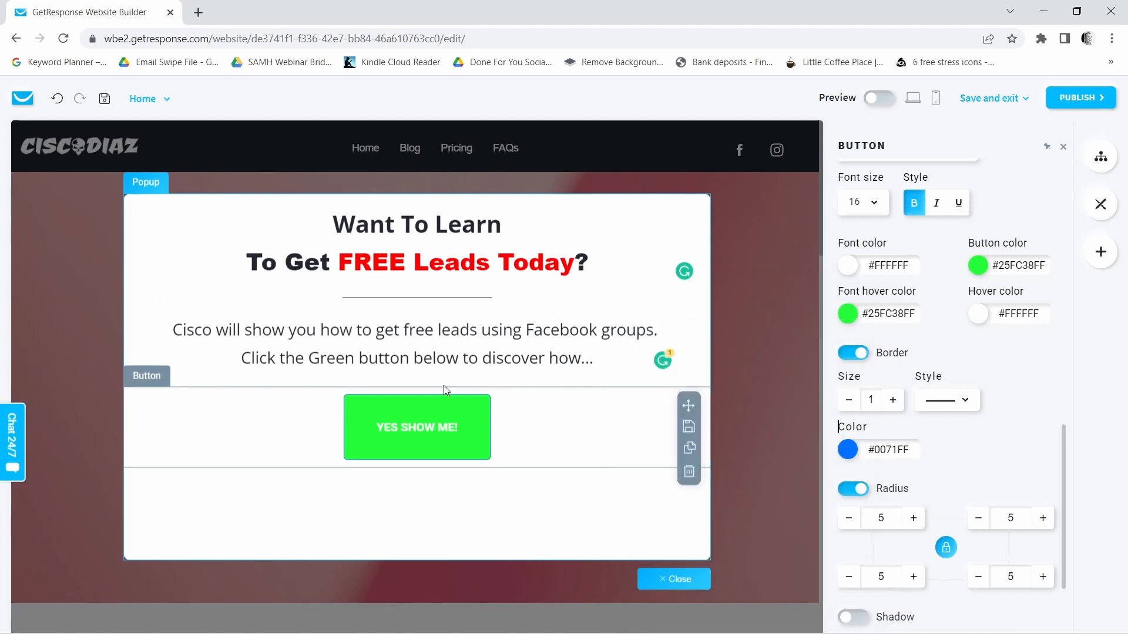
Set the button's border color to the dark theme color #202730 and turn on its shadow.
left_click(848, 450)
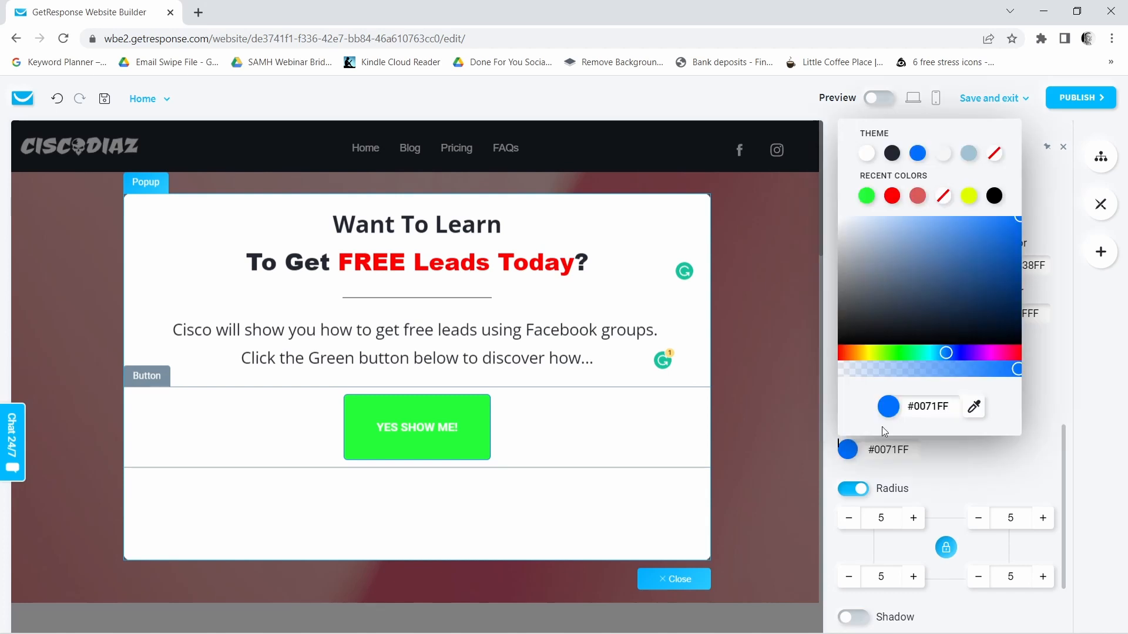
left_click(892, 153)
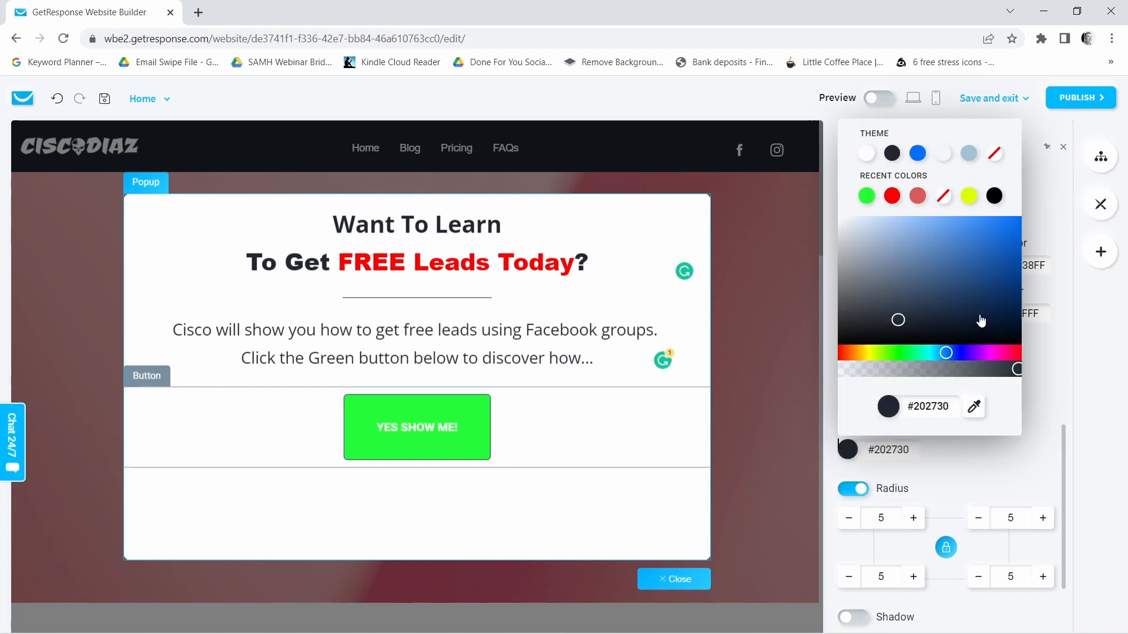
left_click(1068, 374)
scroll(1005, 393, "down", 2)
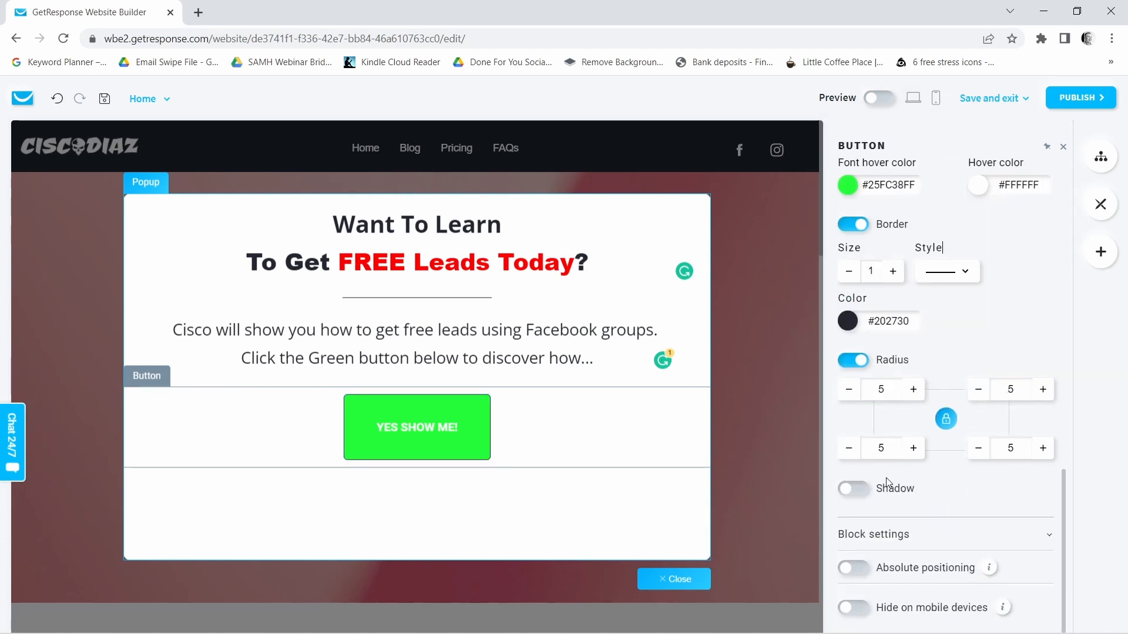
left_click(867, 492)
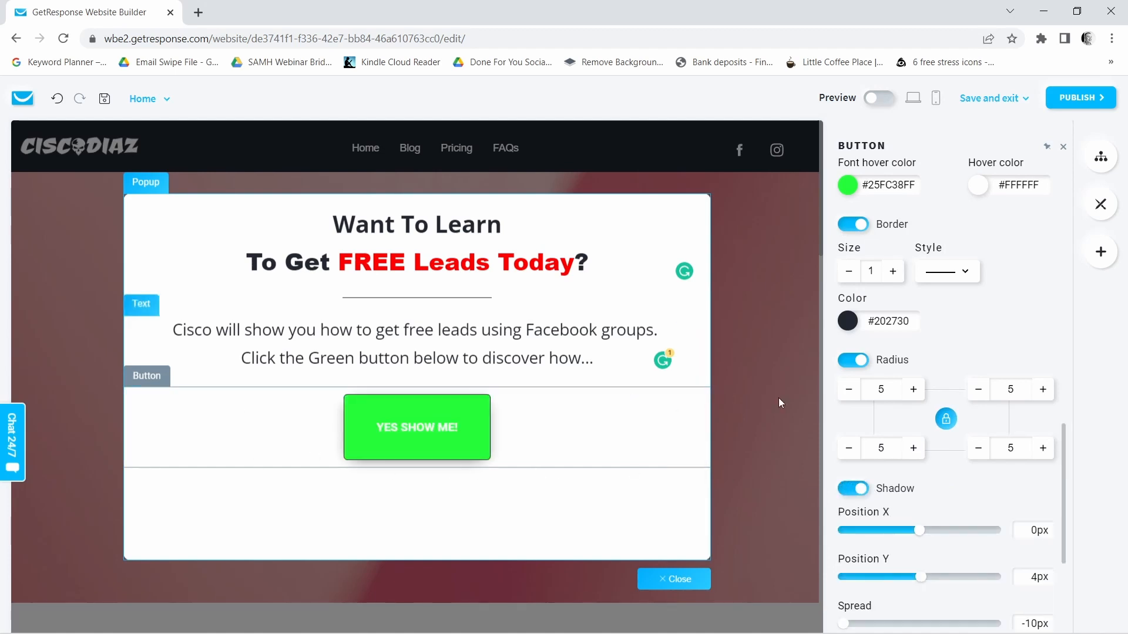
Link the button to the saved academy.samcart.com referral address as its external URL.
scroll(905, 422, "up", 5)
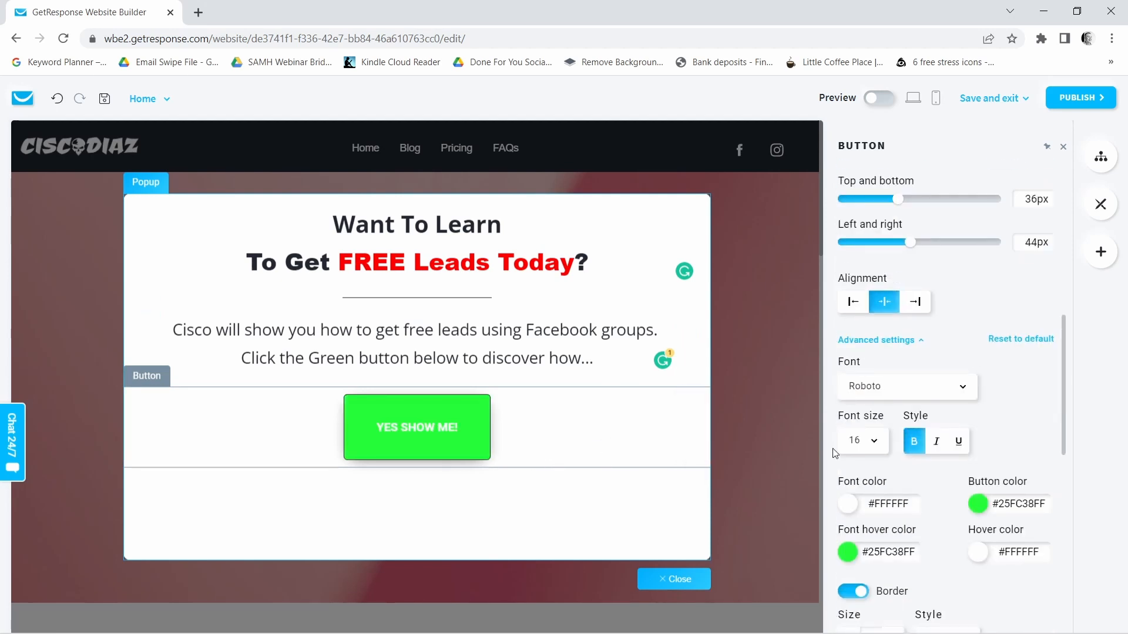
scroll(840, 446, "up", 3)
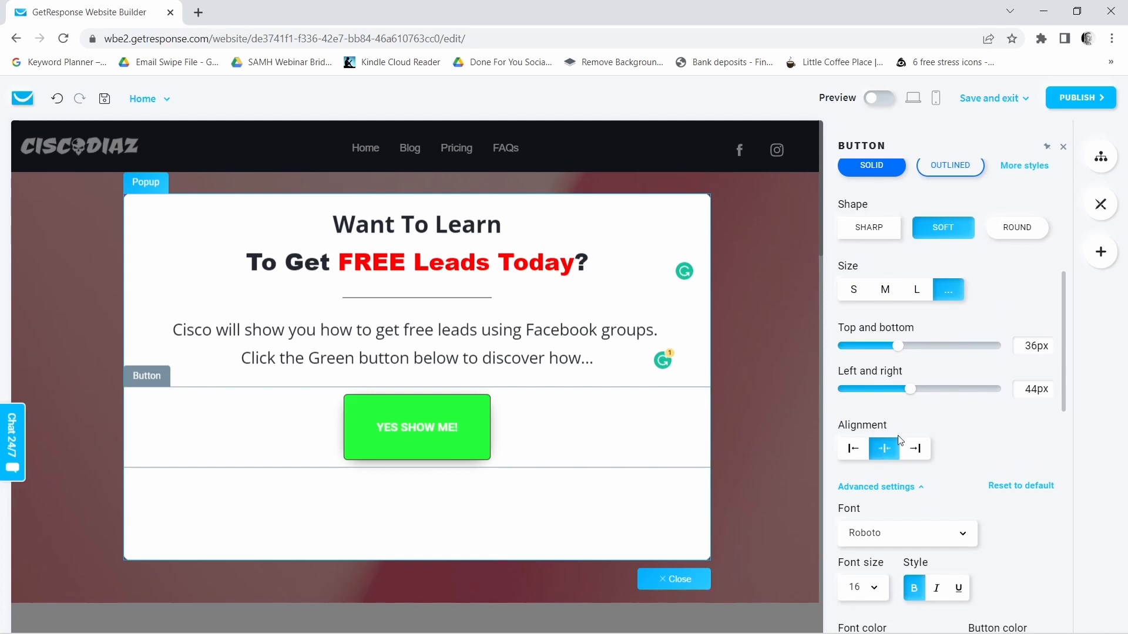
scroll(905, 444, "up", 5)
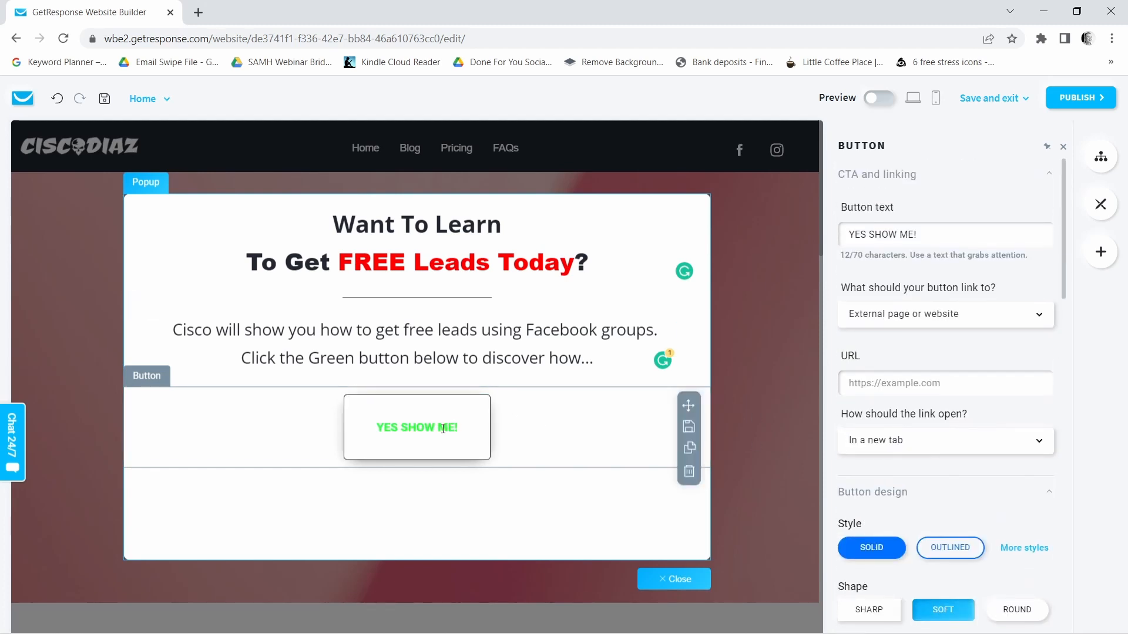
left_click(880, 385)
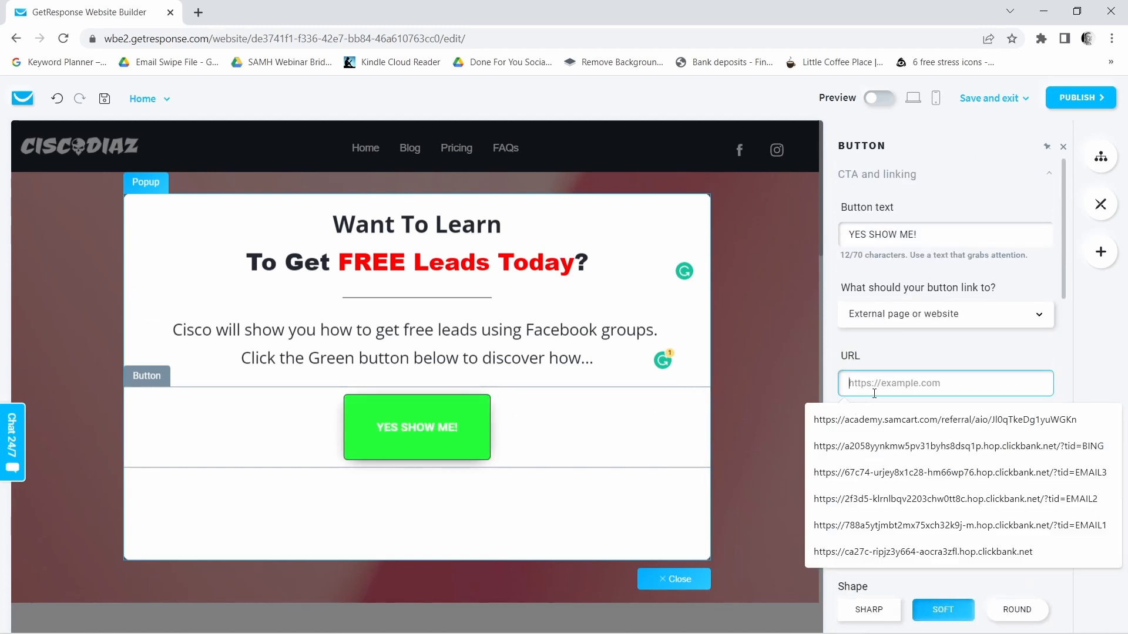
left_click(756, 359)
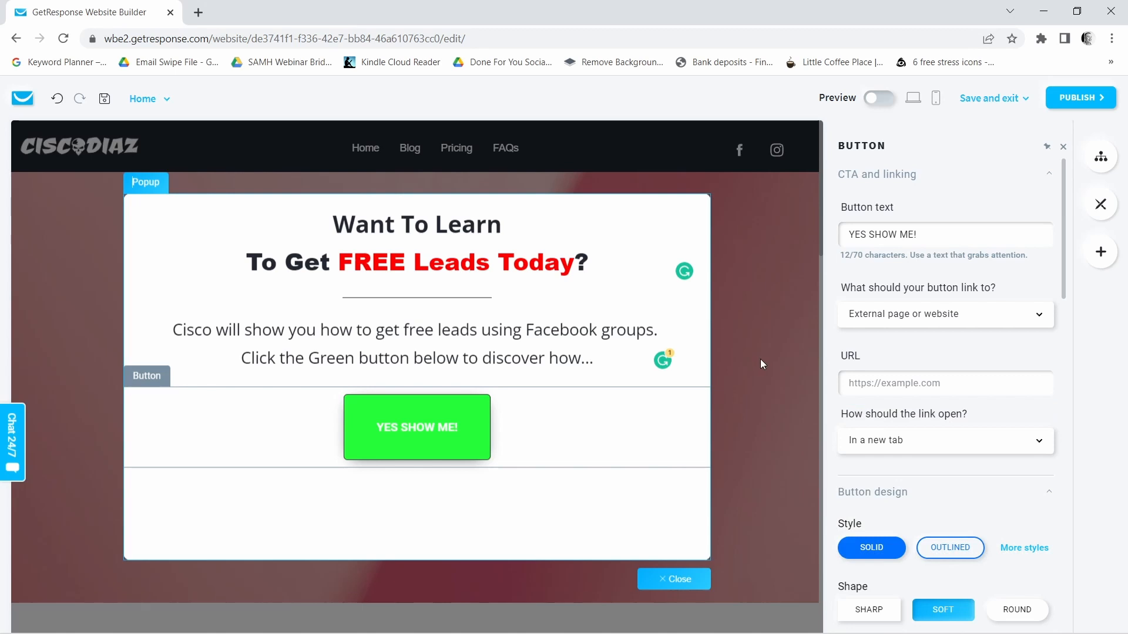
left_click(879, 383)
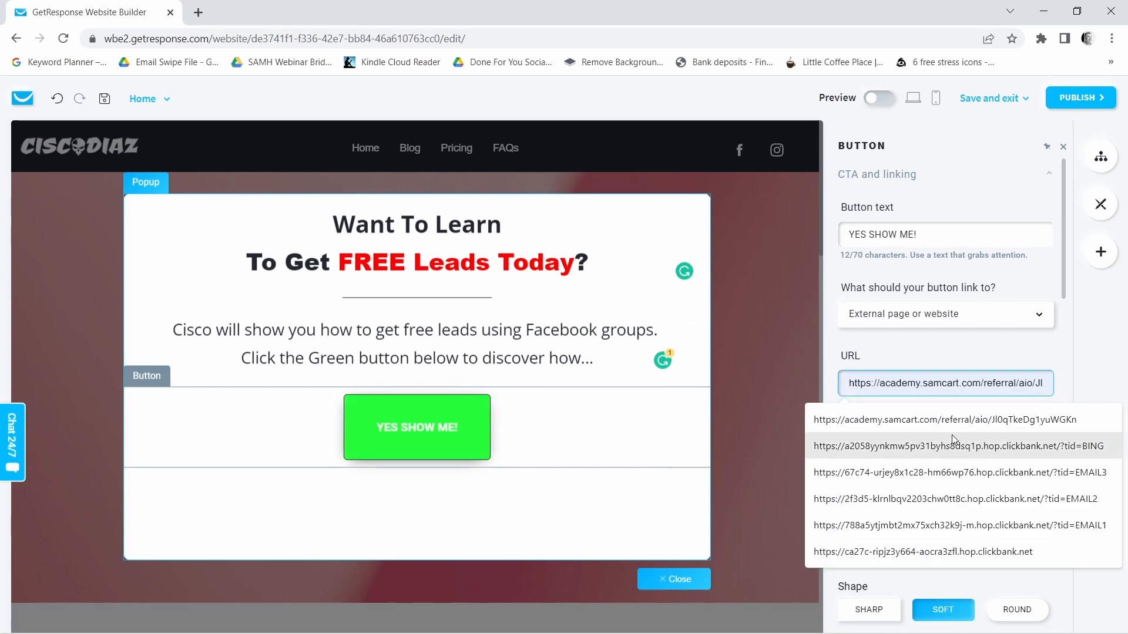
left_click(929, 432)
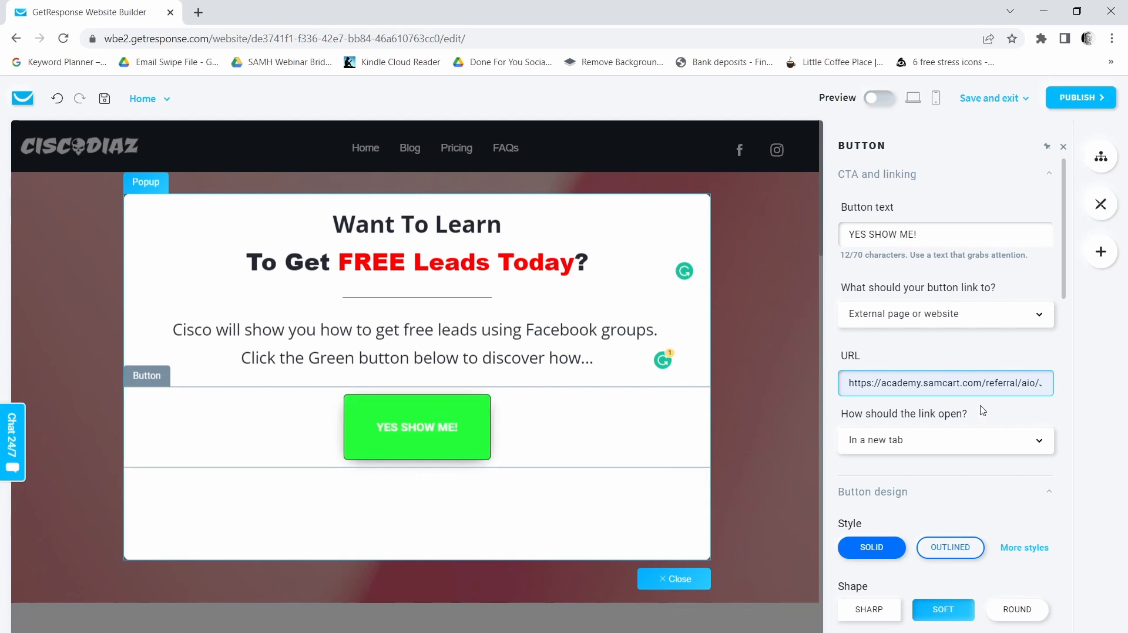
scroll(975, 429, "down", 4)
scroll(964, 444, "up", 4)
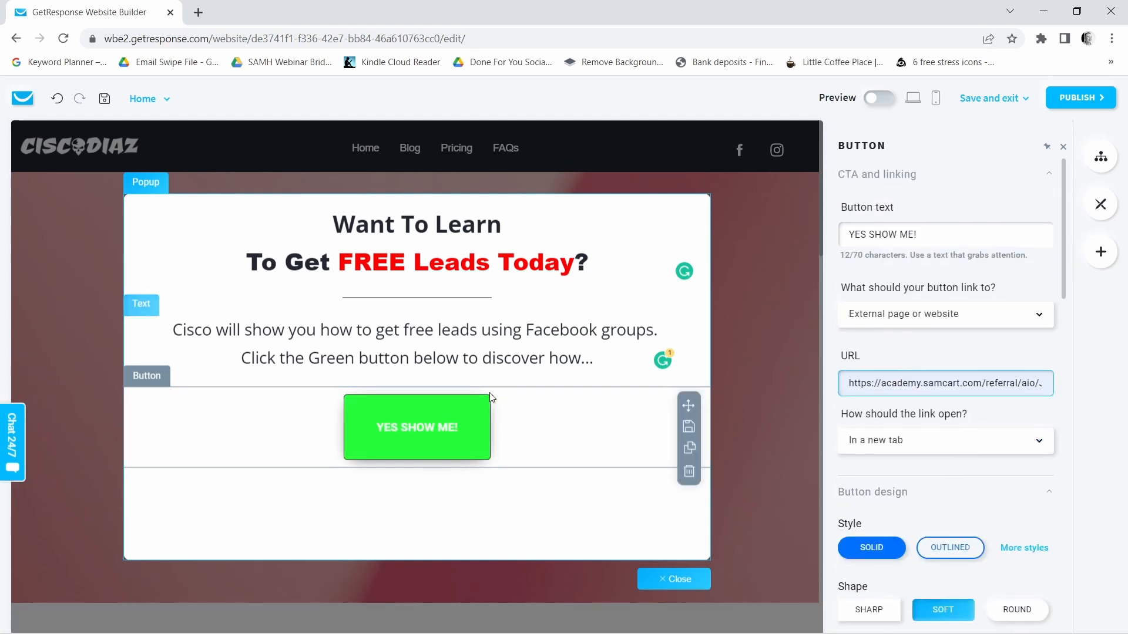
scroll(934, 435, "down", 5)
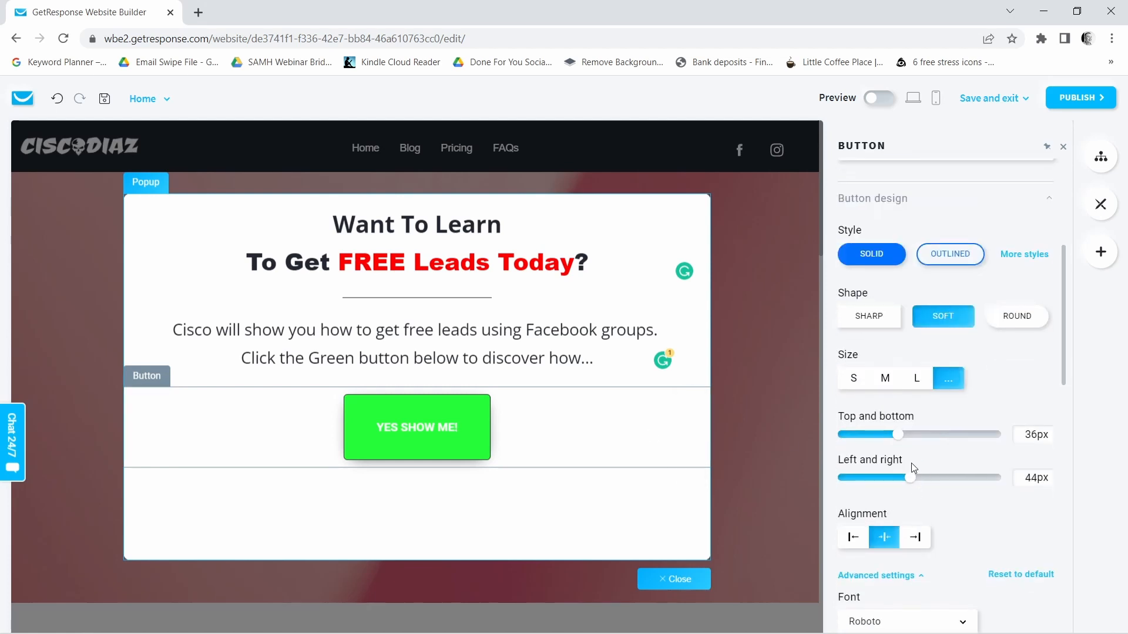
scroll(916, 470, "up", 5)
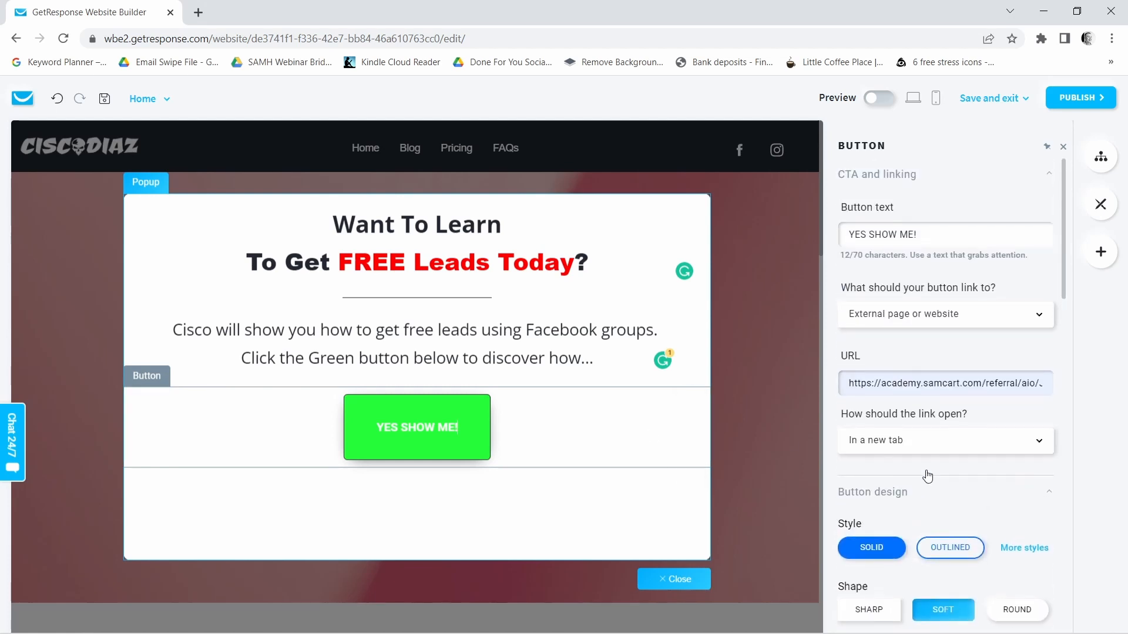
left_click(1062, 147)
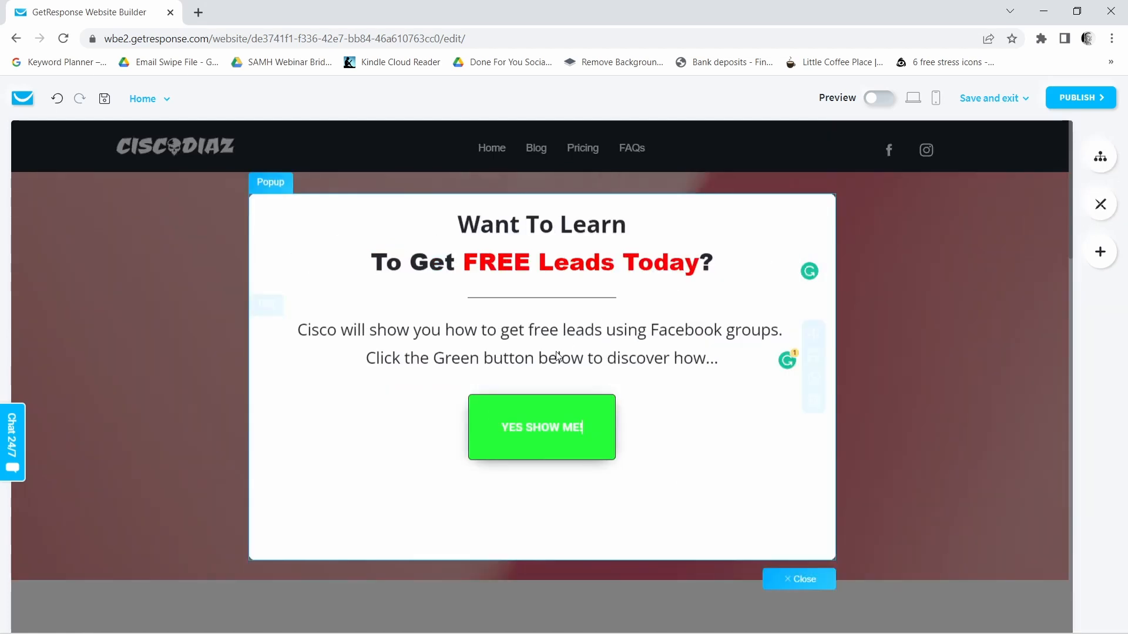
Set the green YES SHOW ME! button's font size to 18 in its advanced settings.
left_click(664, 447)
scroll(933, 320, "down", 3)
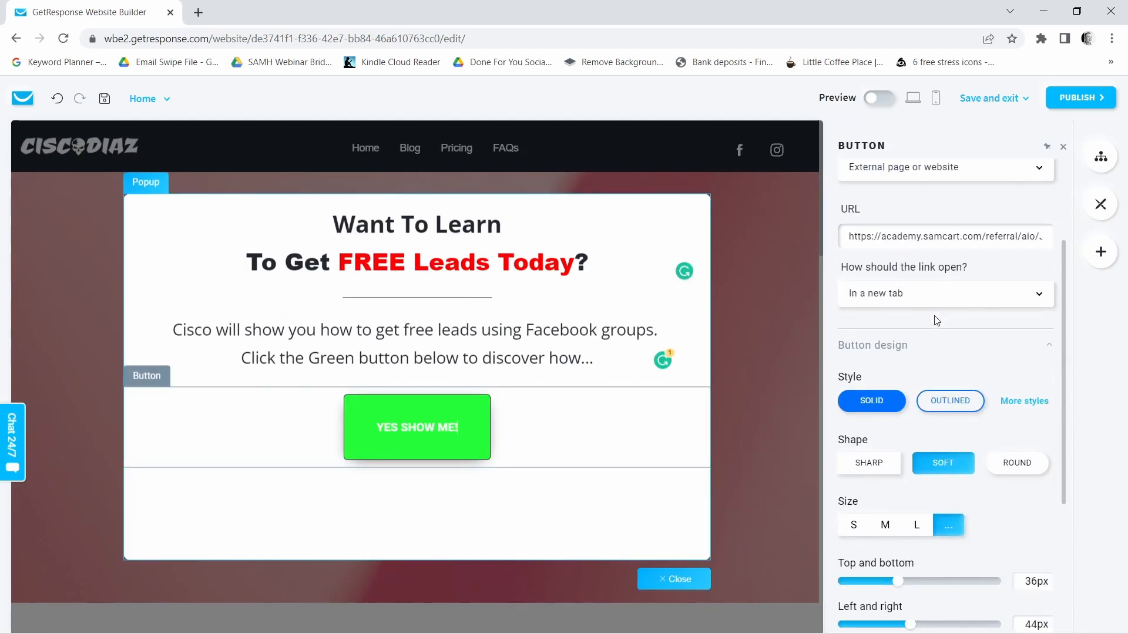
scroll(926, 326, "down", 4)
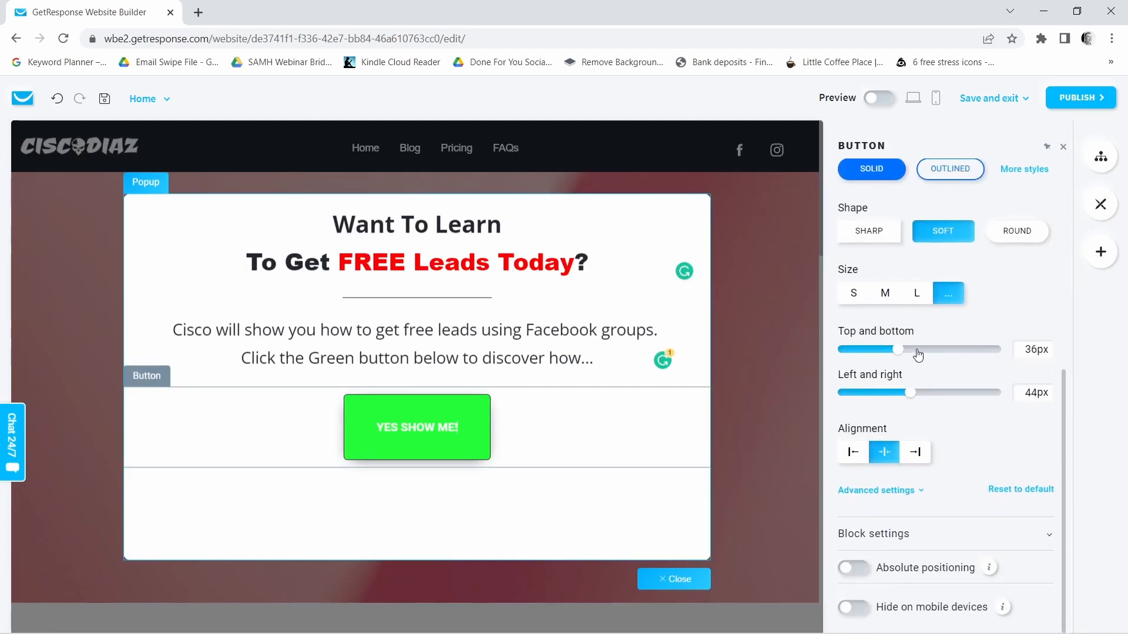
left_click(918, 491)
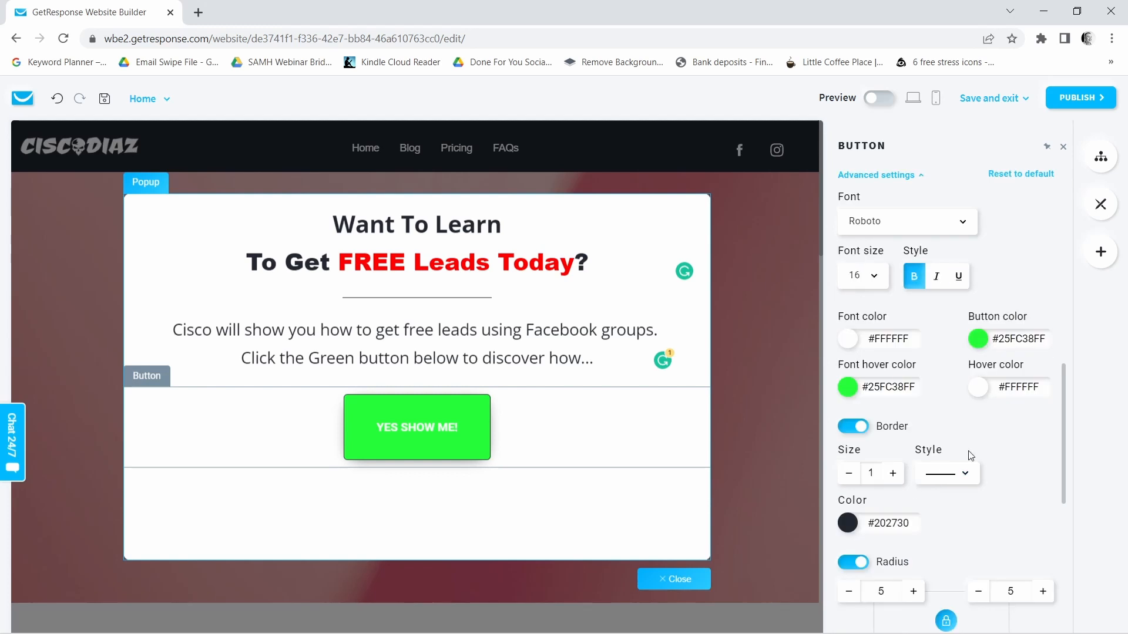
scroll(1023, 429, "down", 3)
scroll(1019, 432, "up", 1)
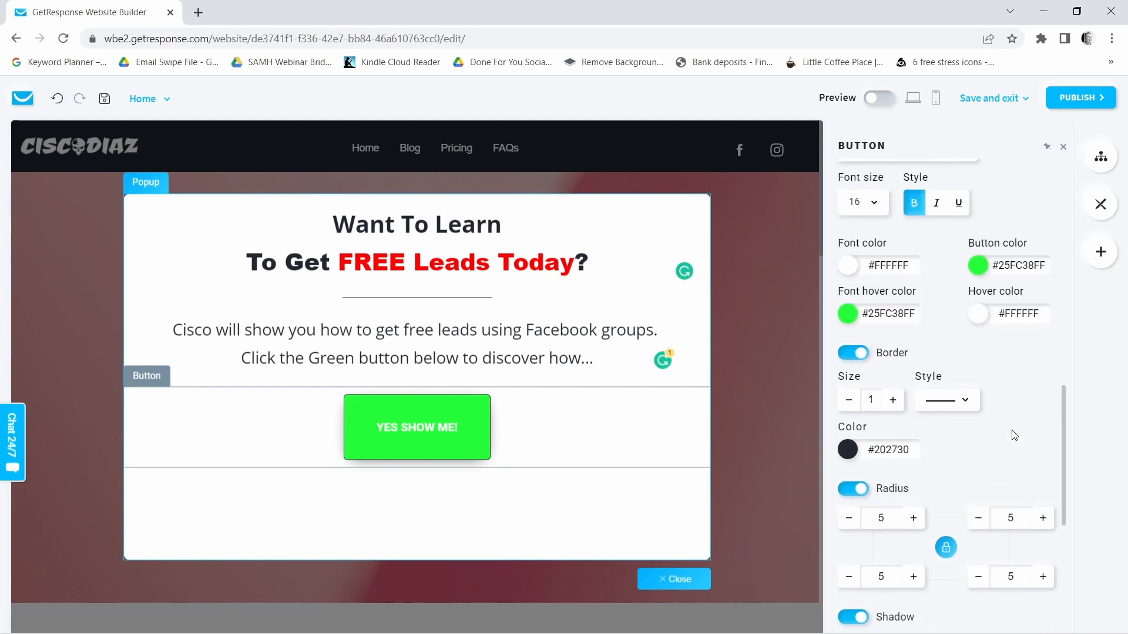
scroll(1007, 442, "up", 1)
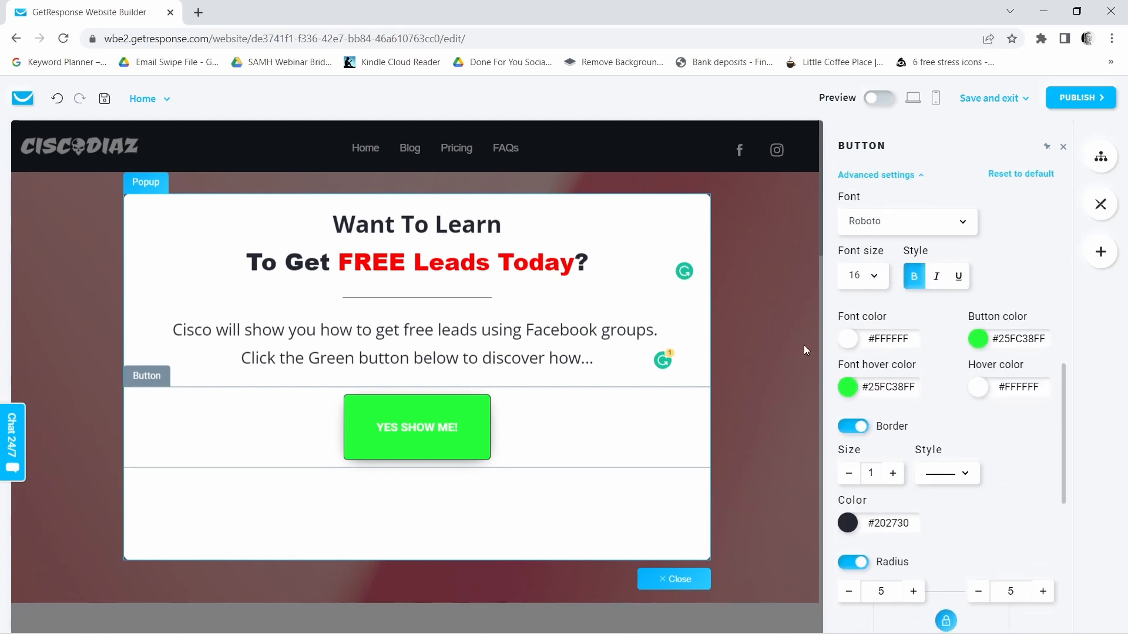
left_click(879, 279)
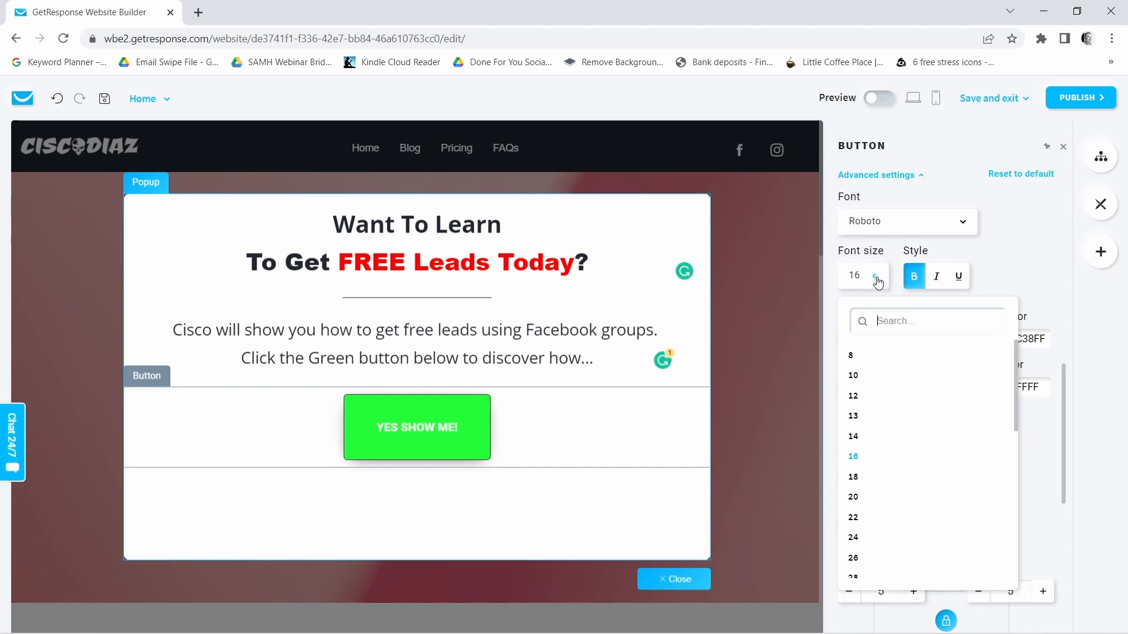
left_click(855, 478)
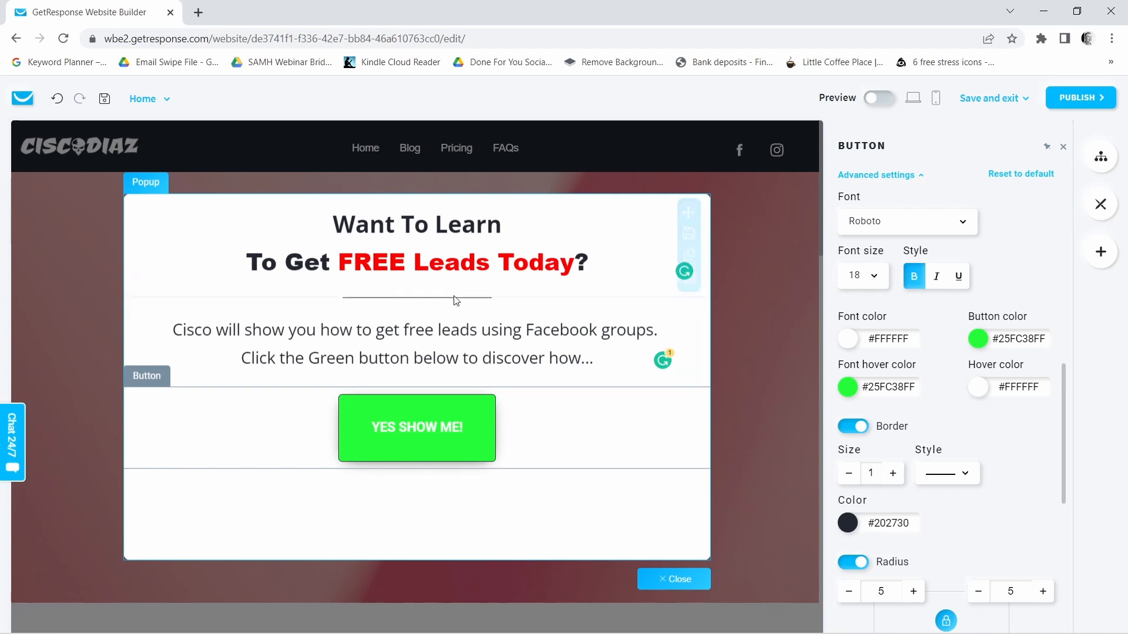
Add a text block below the green button using the first themed "Introduce your idea" title style.
left_click(1101, 251)
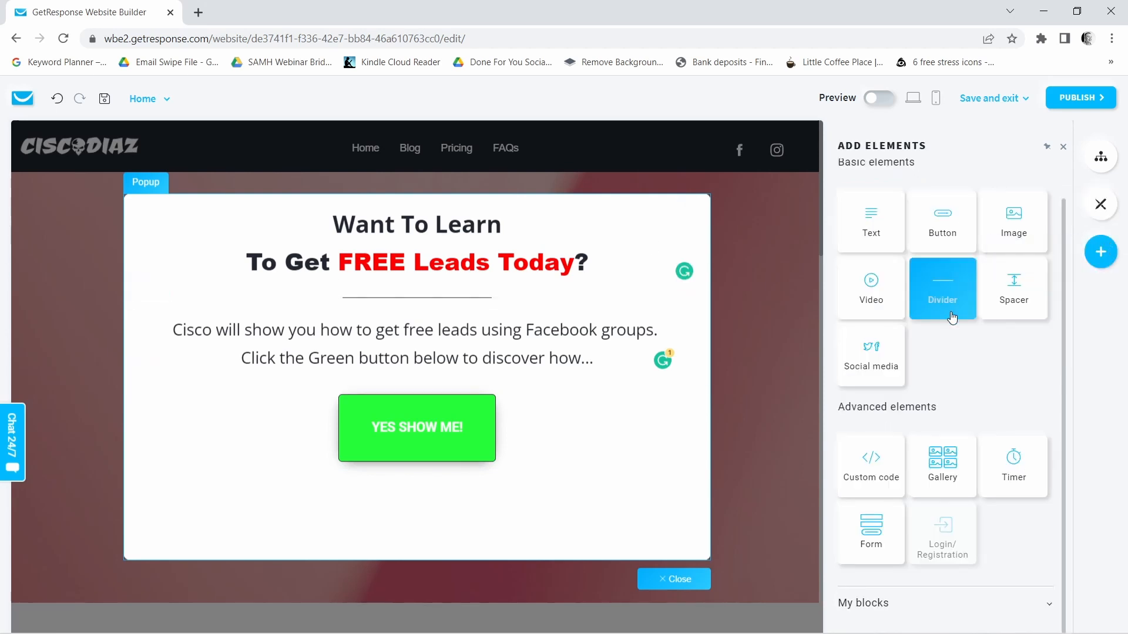
left_click_drag(871, 227, 438, 475)
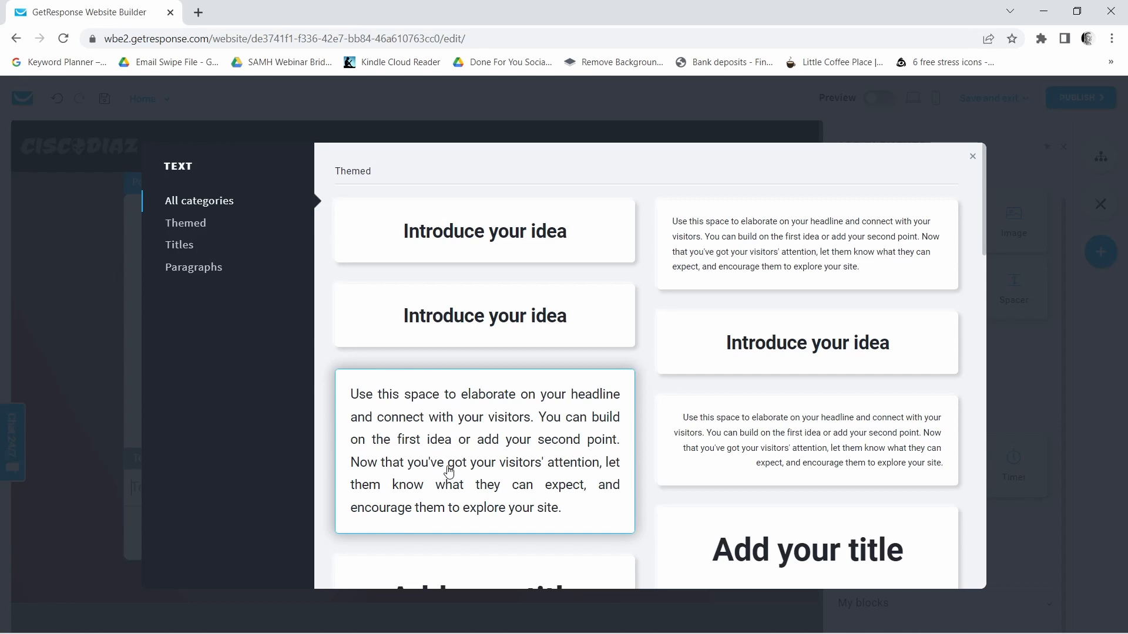
left_click(514, 234)
Replace the new title's placeholder text with "No Thanks, I Already Have A Huge Email List!".
left_click_drag(513, 501, 323, 495)
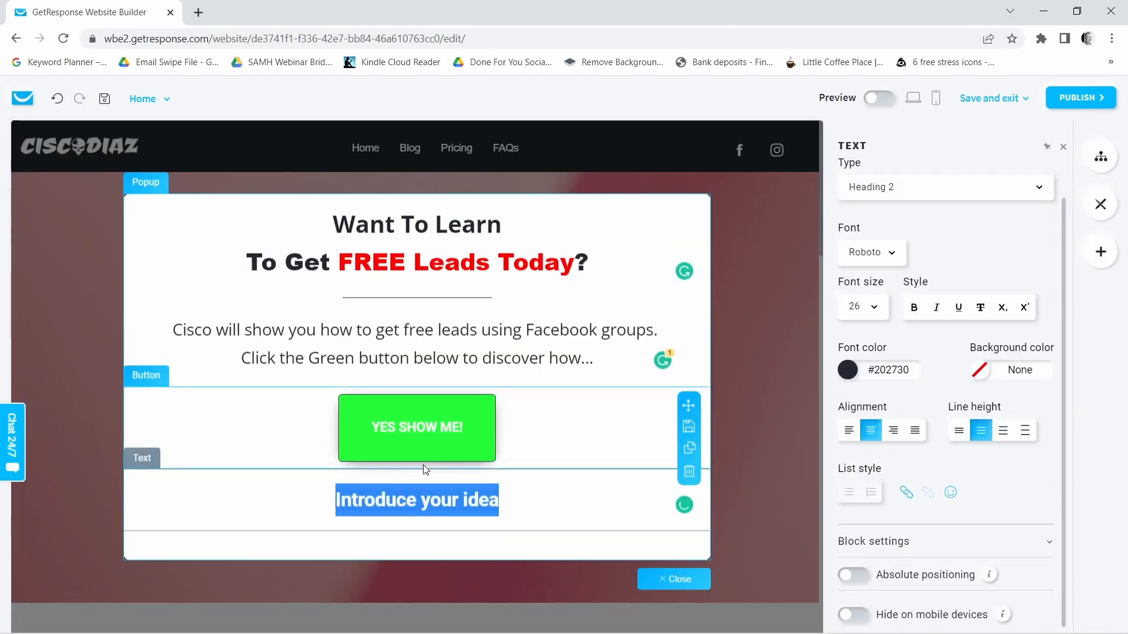
type("No")
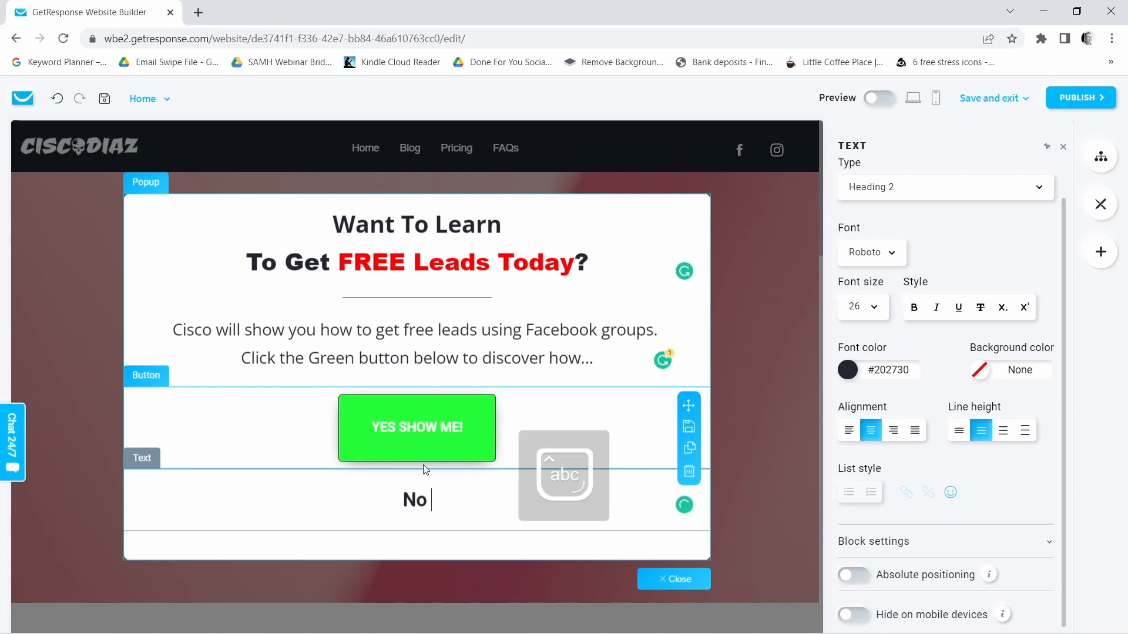
type(" Thanks")
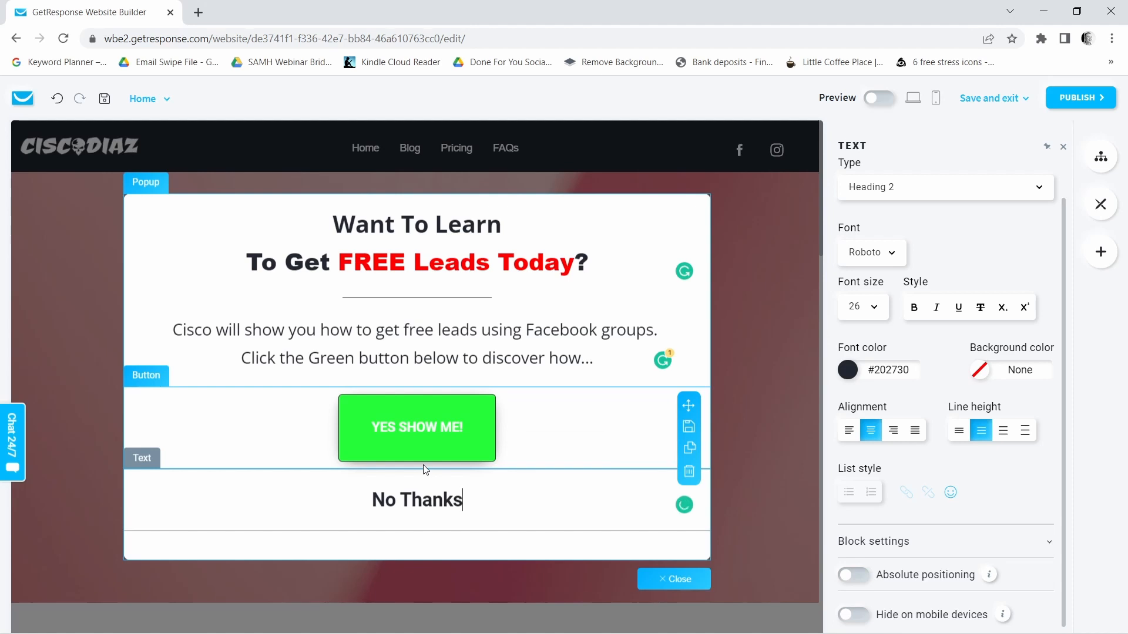
type(", ")
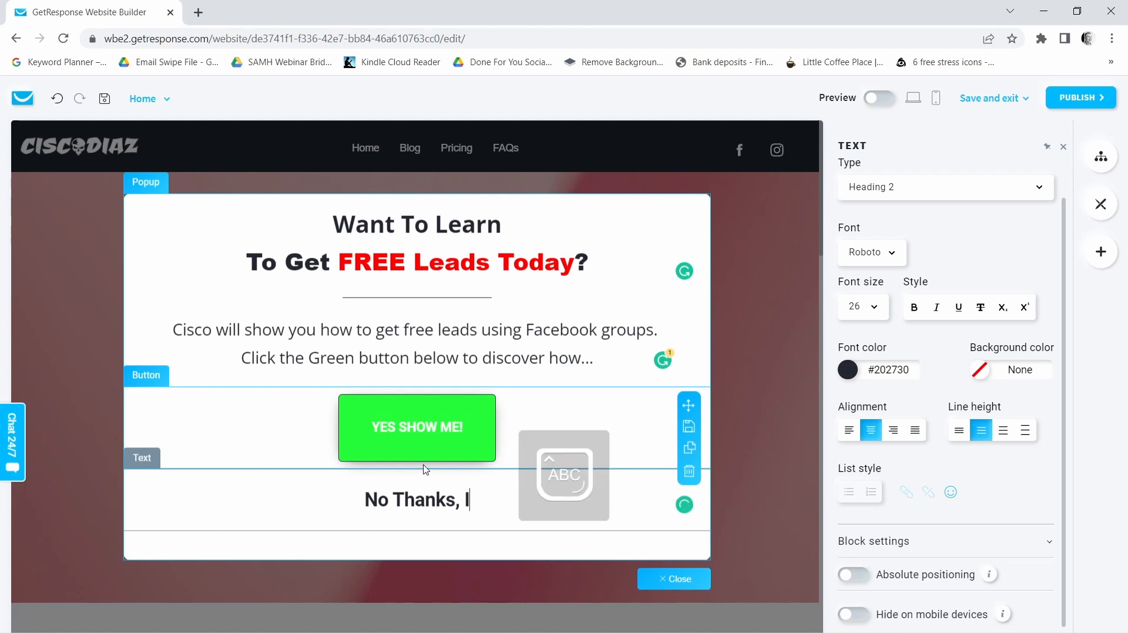
type("I Alre")
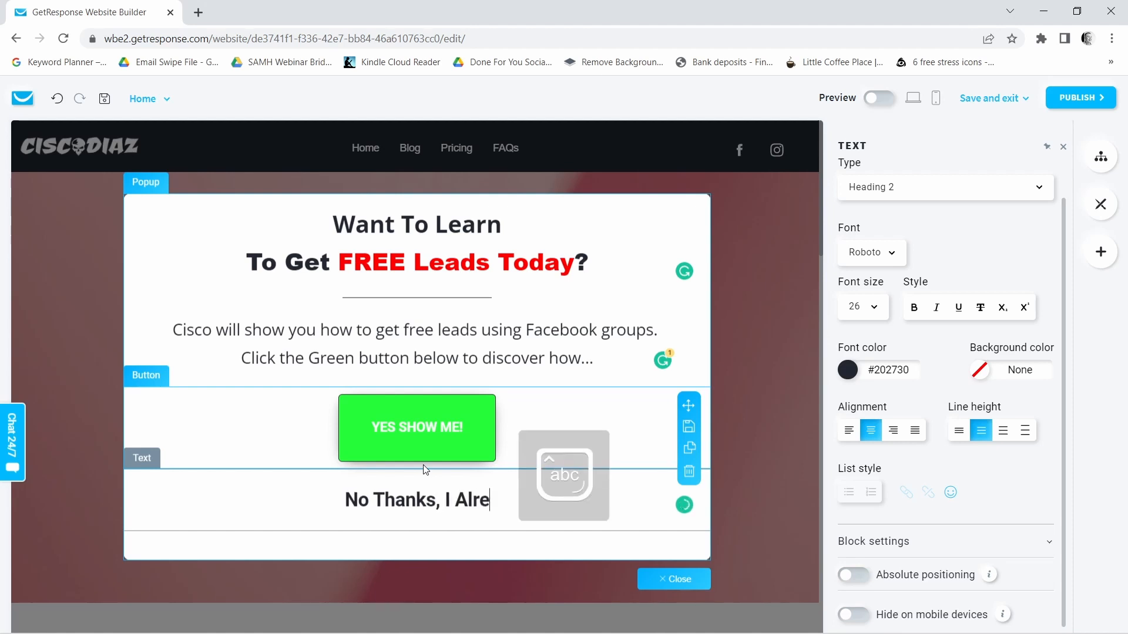
type("ady Have ")
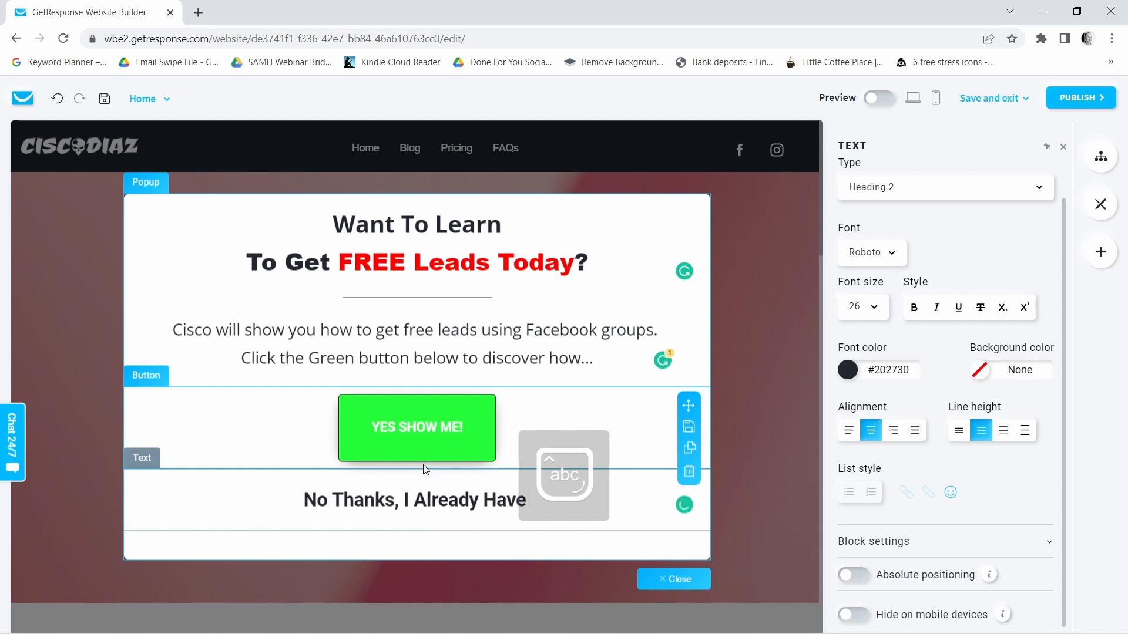
type("A H")
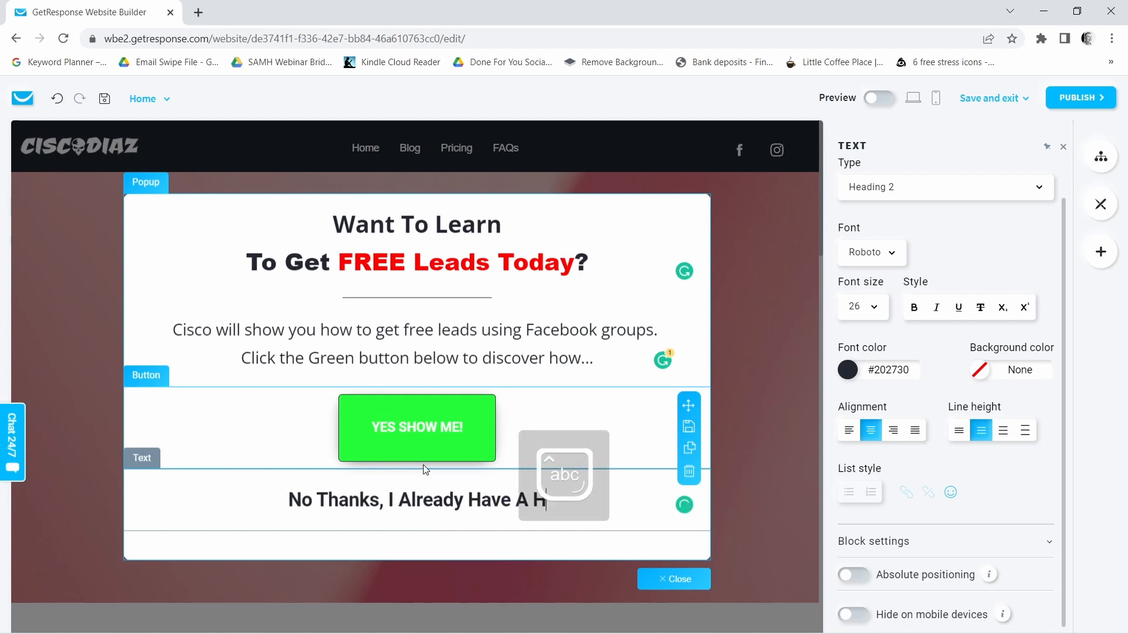
type("uge E")
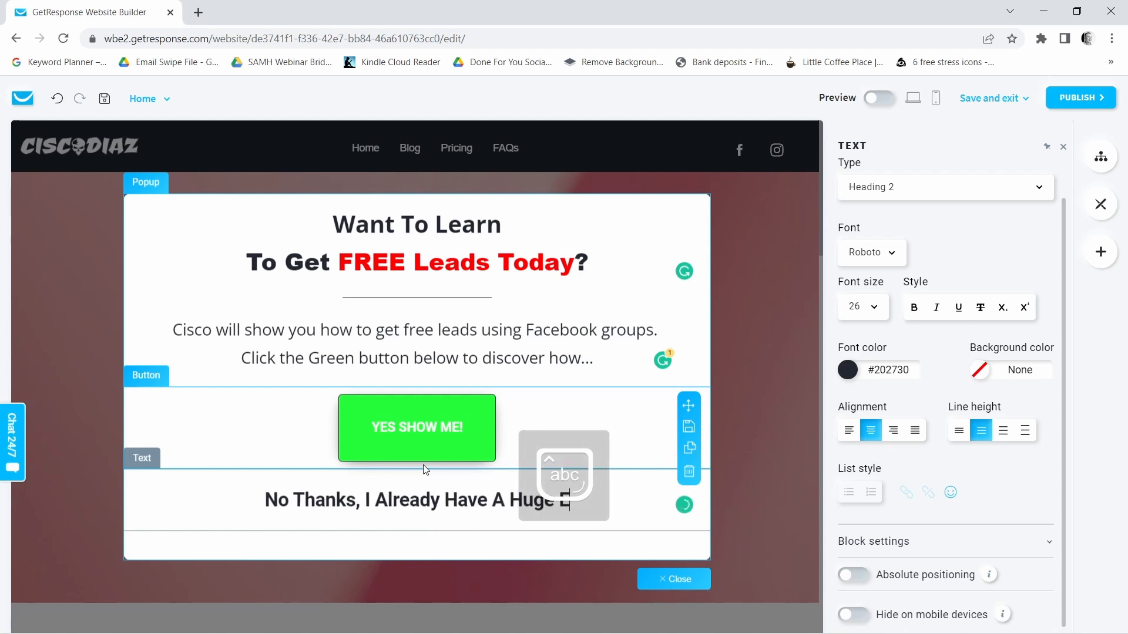
type("mail Lis")
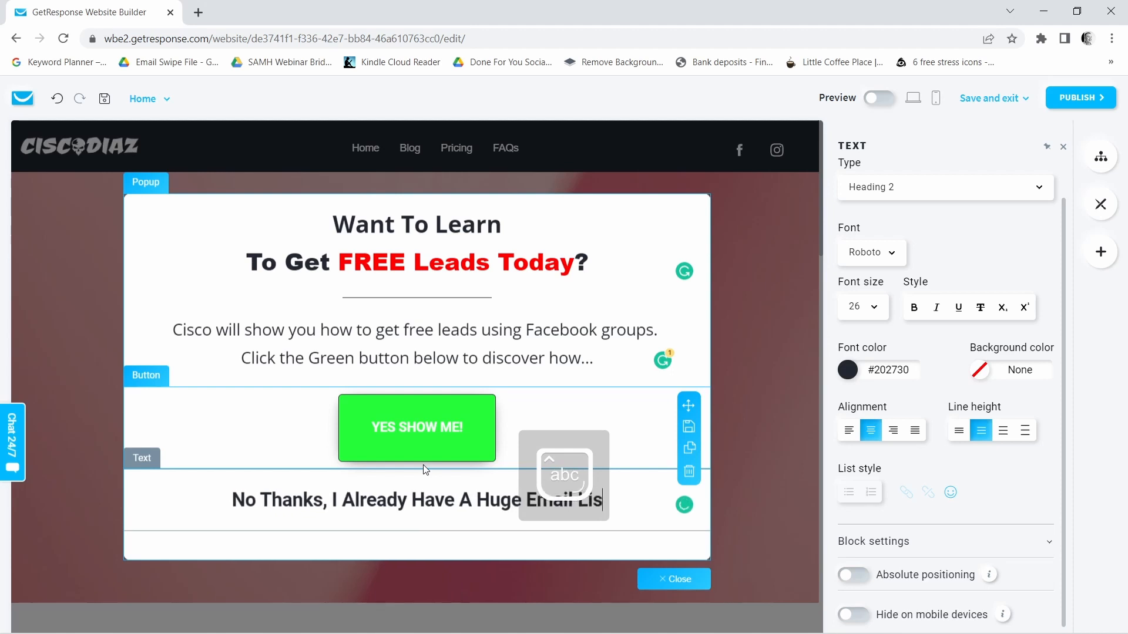
type("t!")
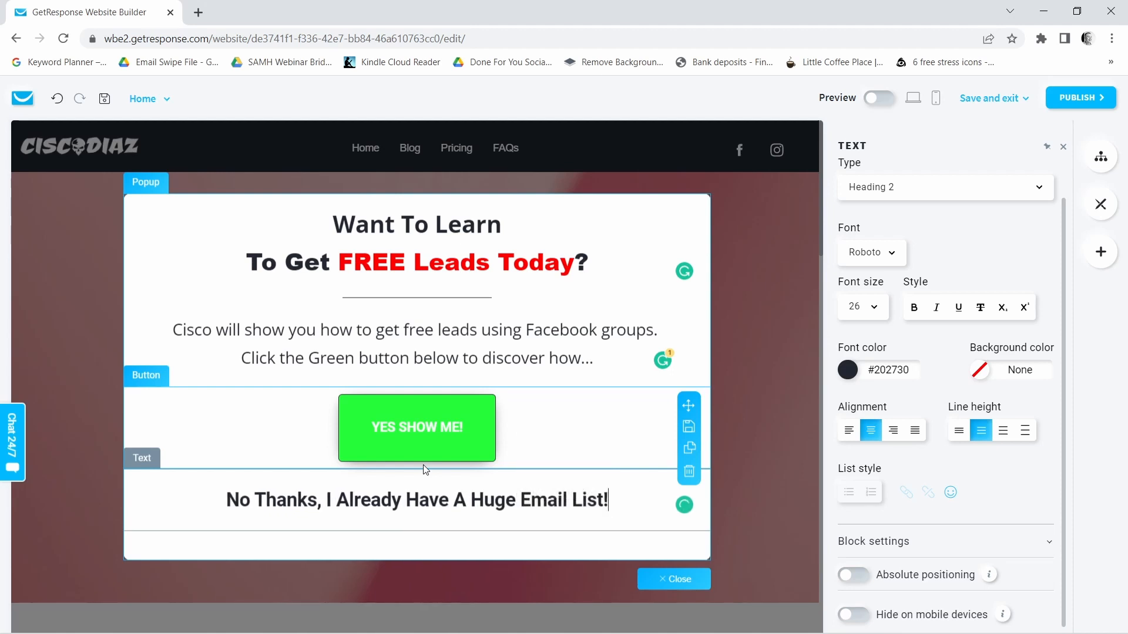
Reduce the font size of the whole No Thanks line to 13.
triple_click(487, 509)
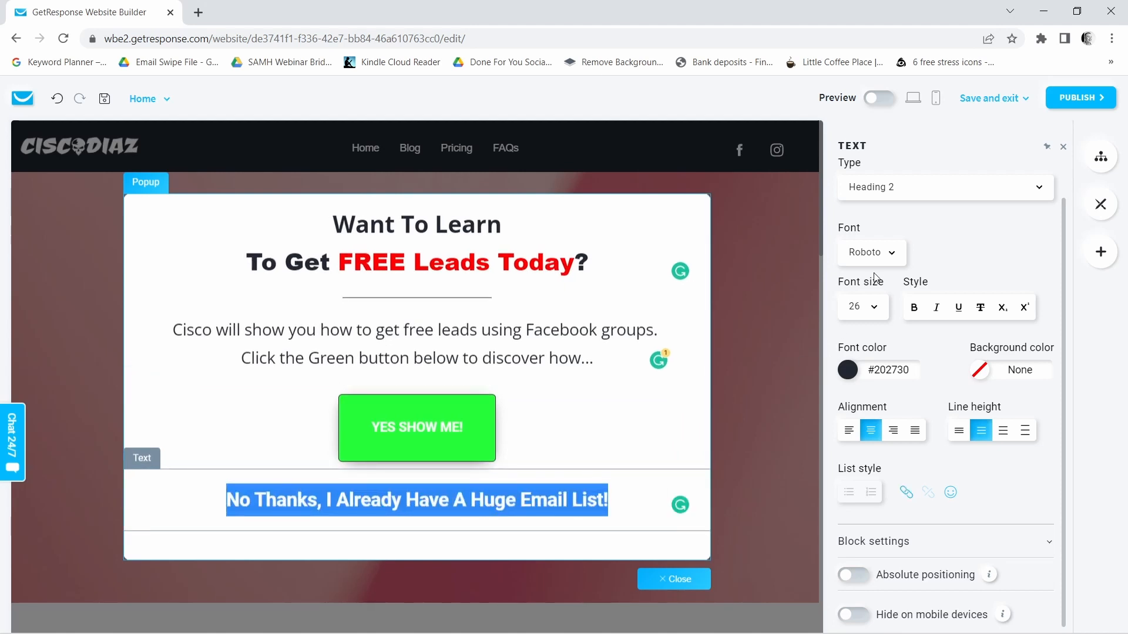
left_click(874, 306)
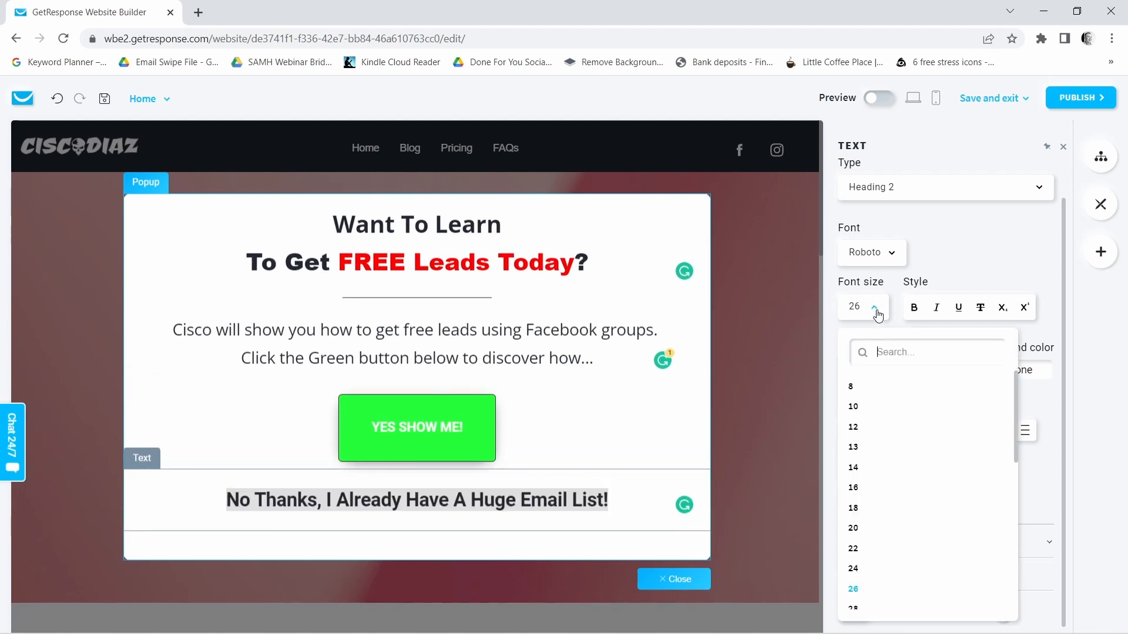
left_click(861, 452)
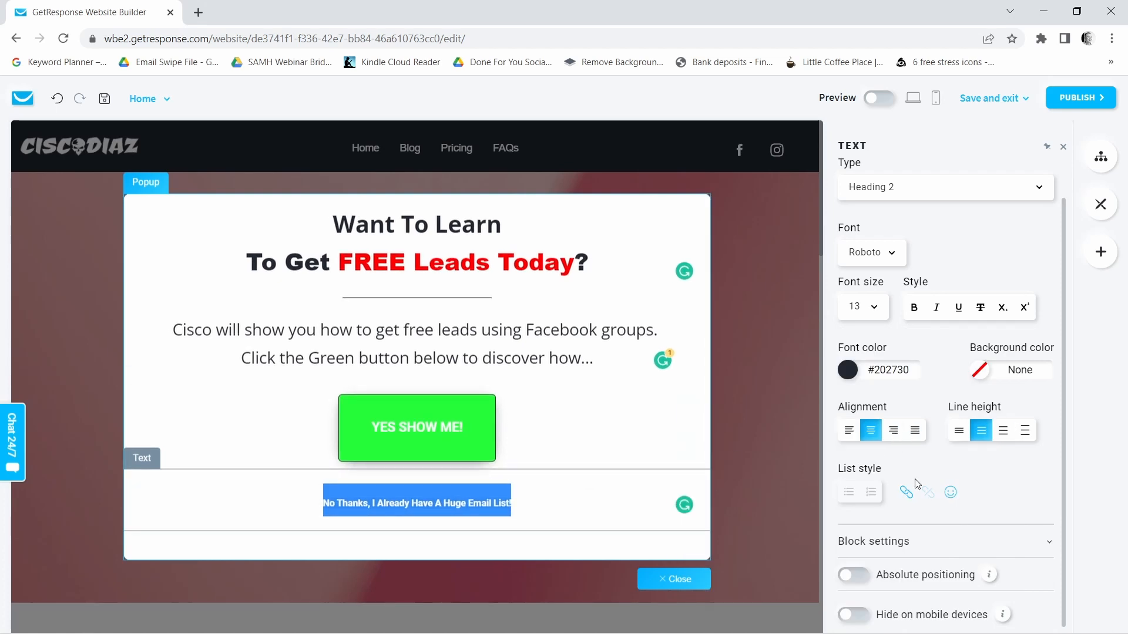
left_click(906, 492)
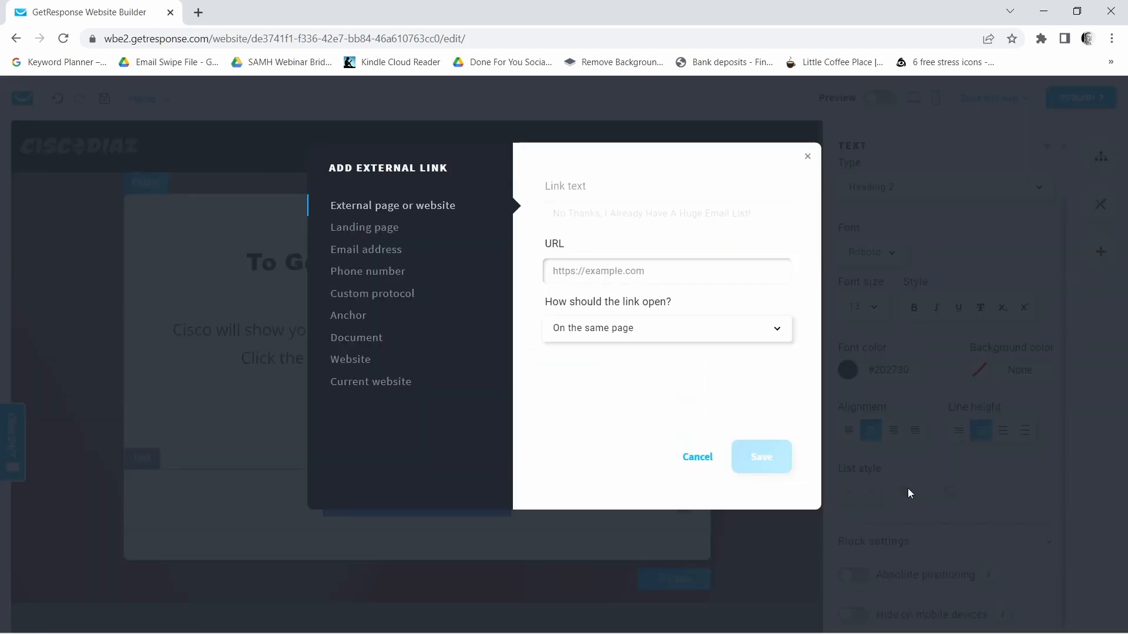
left_click(608, 266)
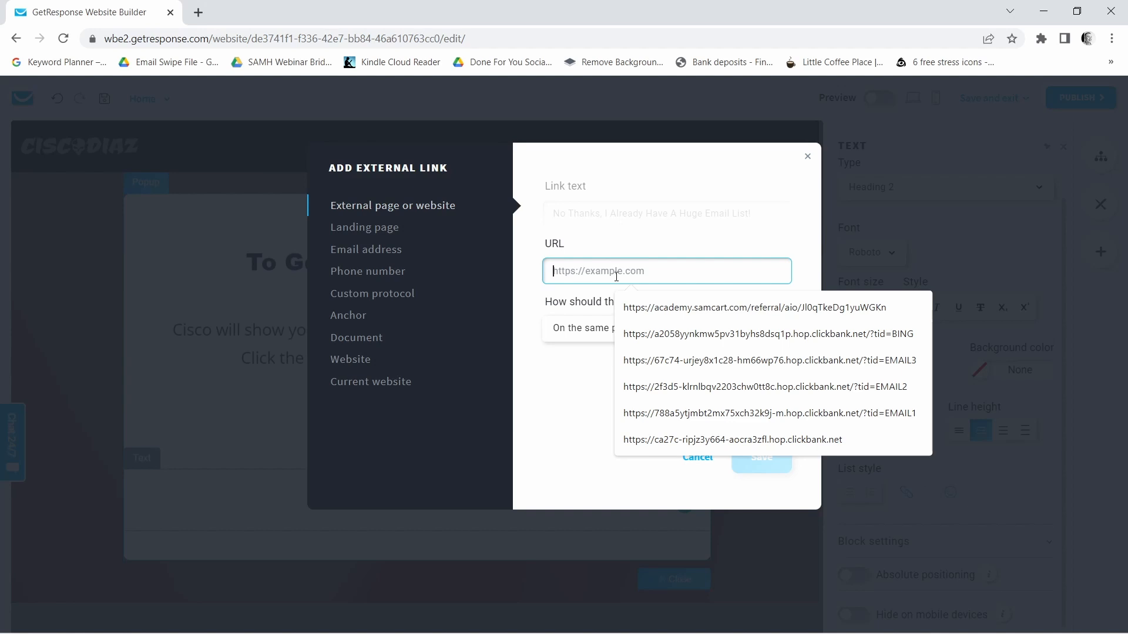
type("h")
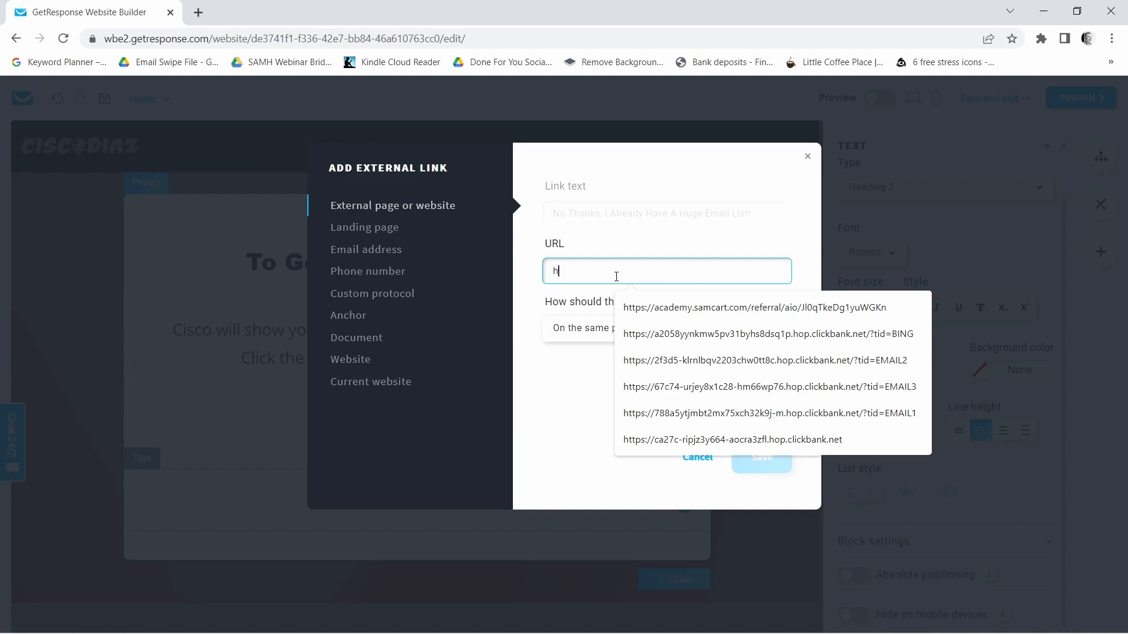
type("ttps://machine")
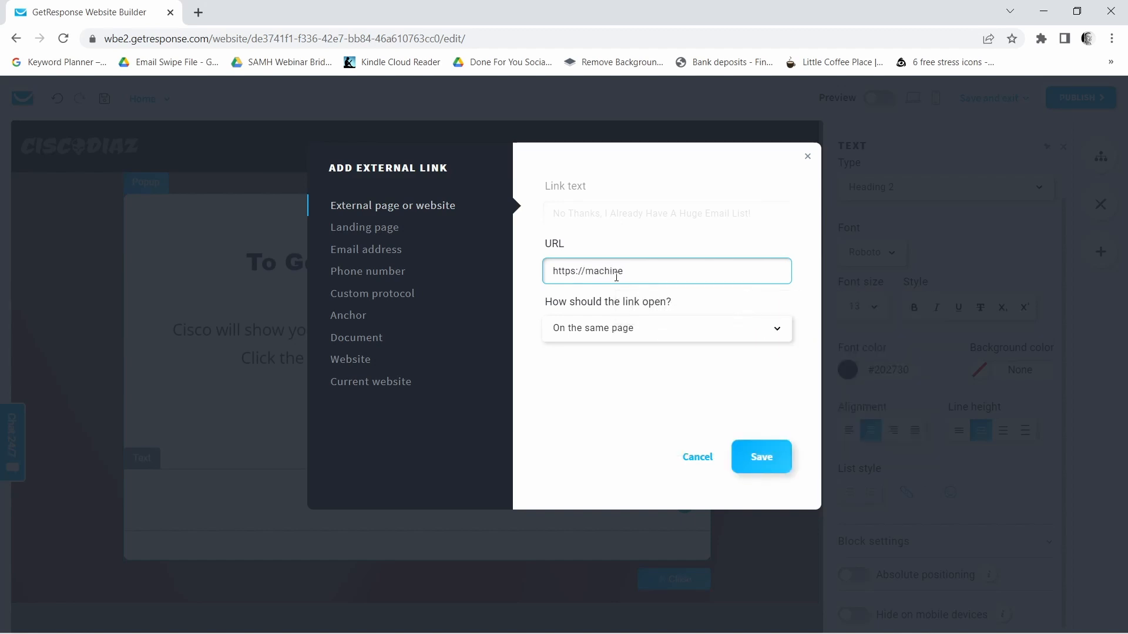
type("gunfunnels.com")
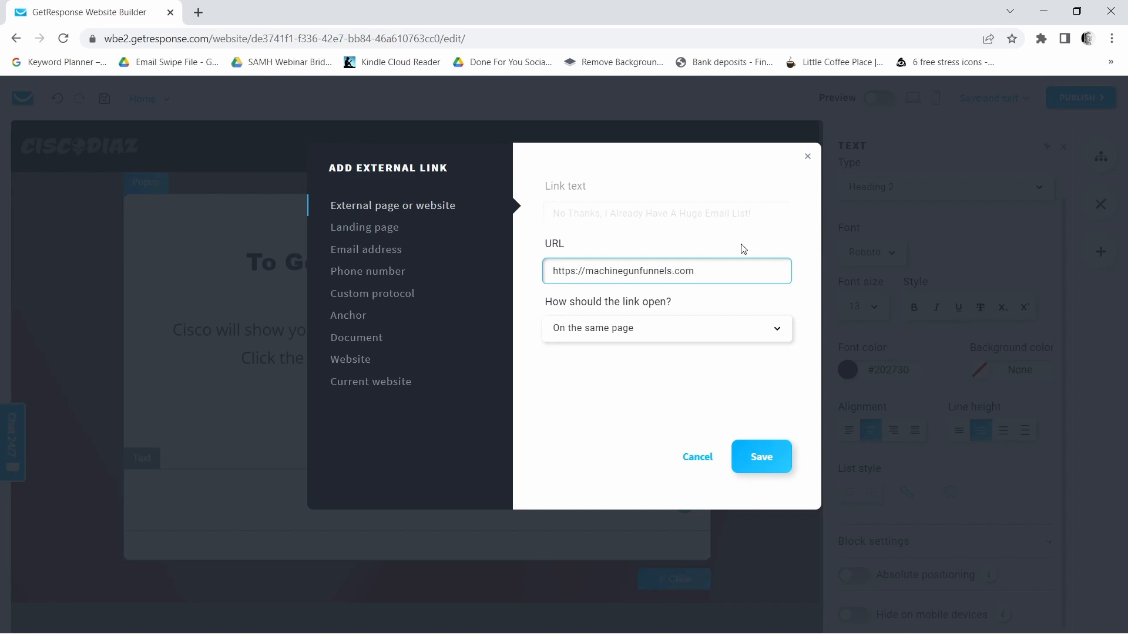
left_click(774, 461)
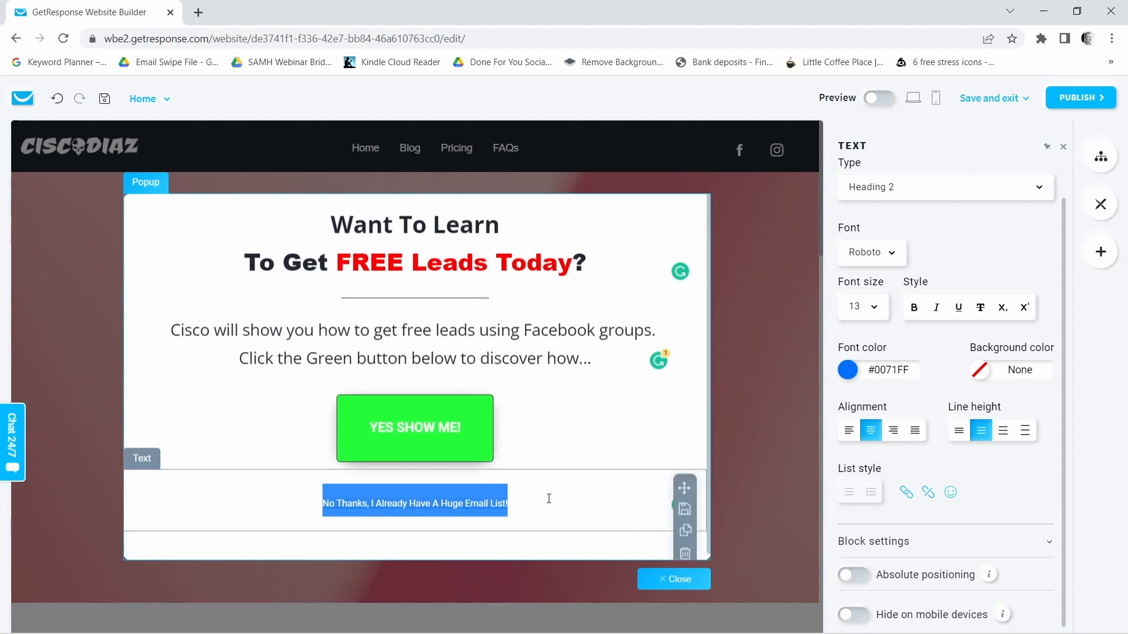
Unlink the No Thanks block's padding values and reduce only its top padding to 0.
left_click(1040, 541)
scroll(960, 514, "down", 4)
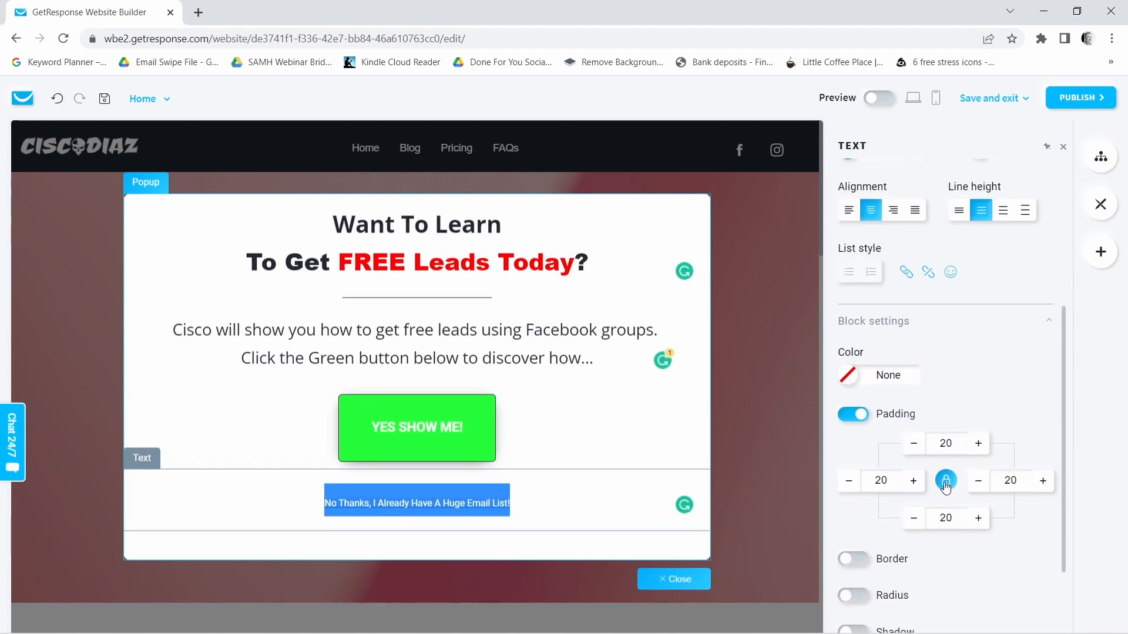
left_click(946, 482)
left_click(914, 444)
left_click(914, 444)
left_click(914, 444)
left_click(914, 444)
left_click(914, 444)
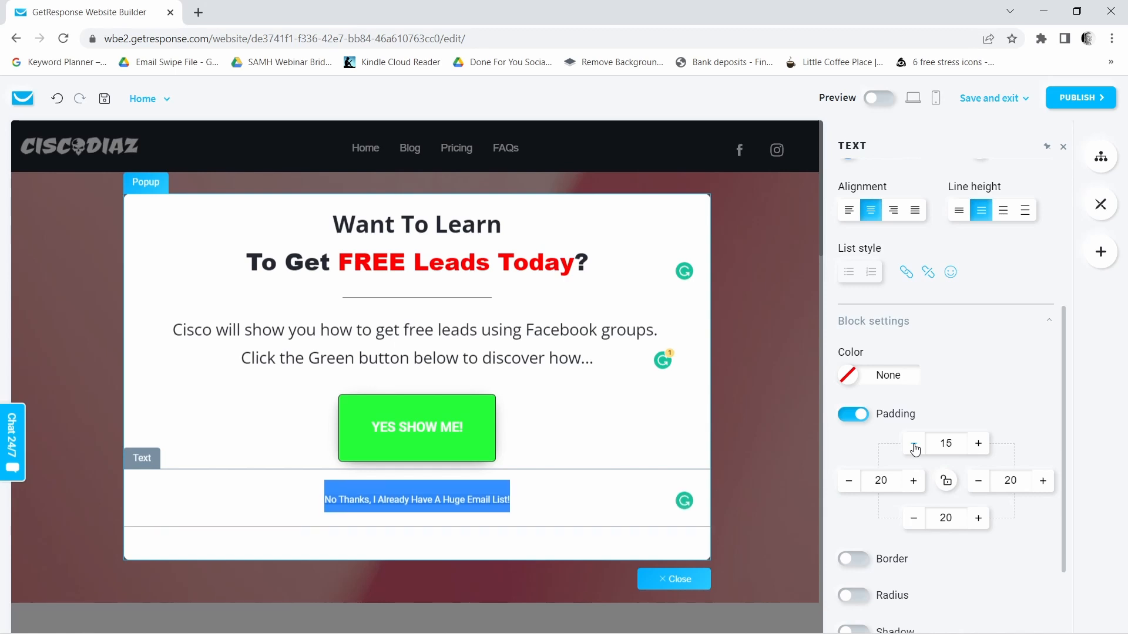
double_click(915, 444)
double_click(914, 444)
double_click(914, 444)
double_click(914, 444)
left_click(915, 444)
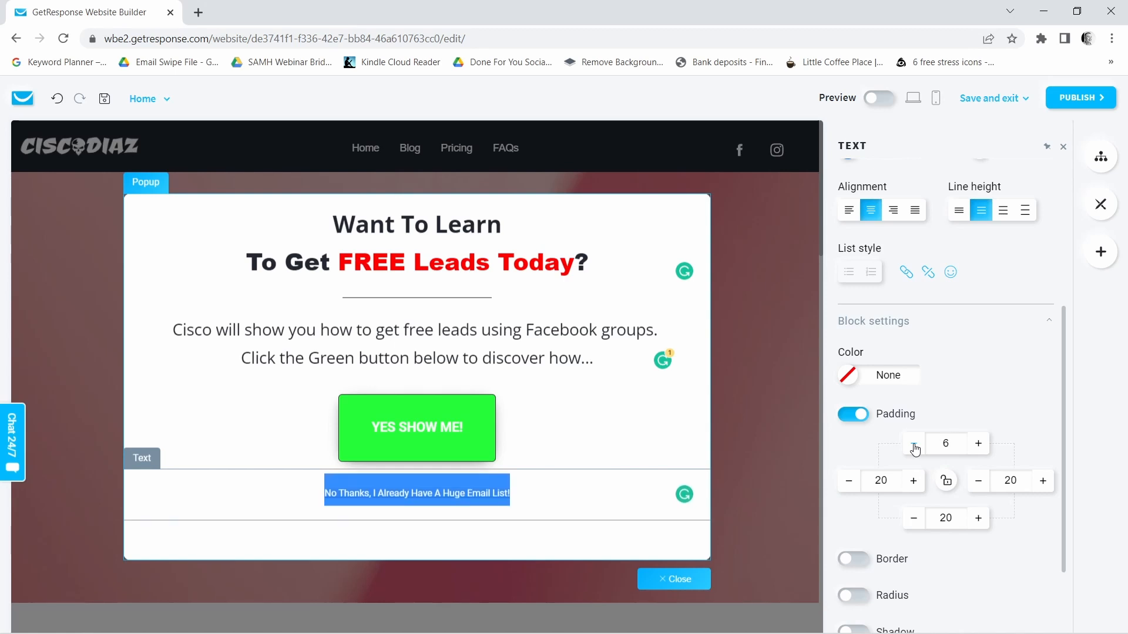
double_click(914, 445)
left_click(914, 445)
double_click(914, 445)
left_click(914, 445)
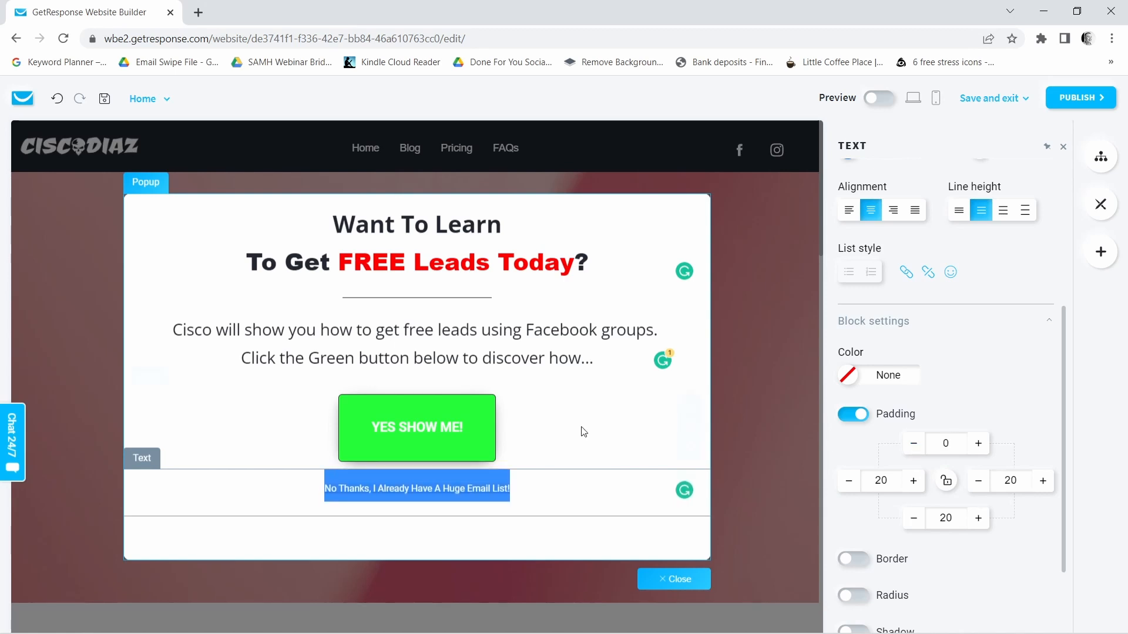
Deselect the No Thanks text and publish the website with its popup.
left_click(558, 410)
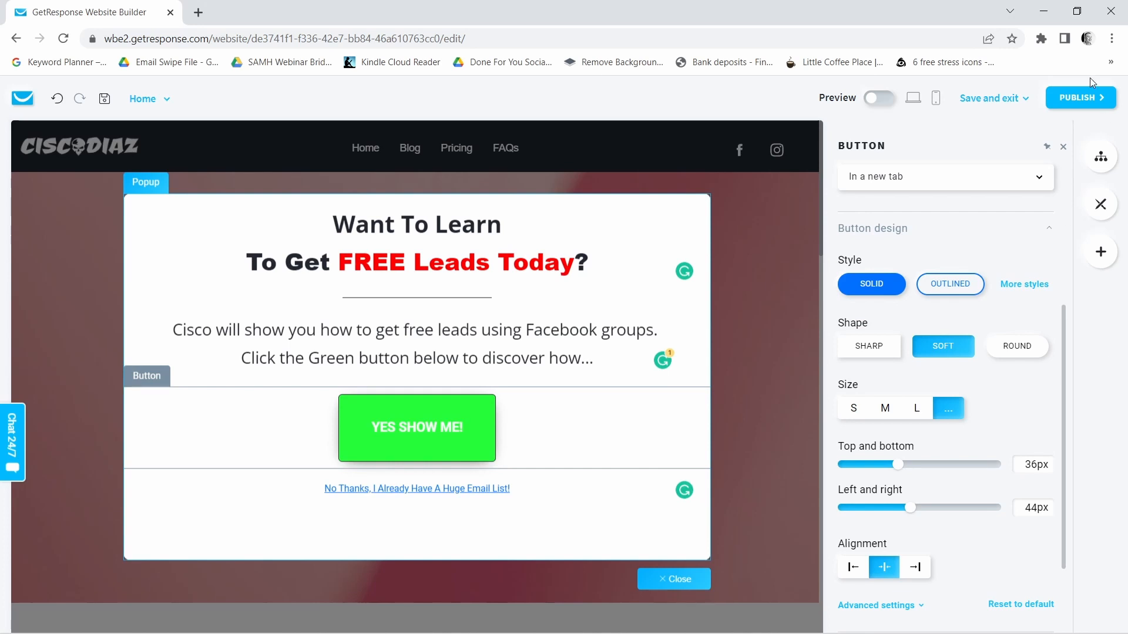
left_click(1080, 99)
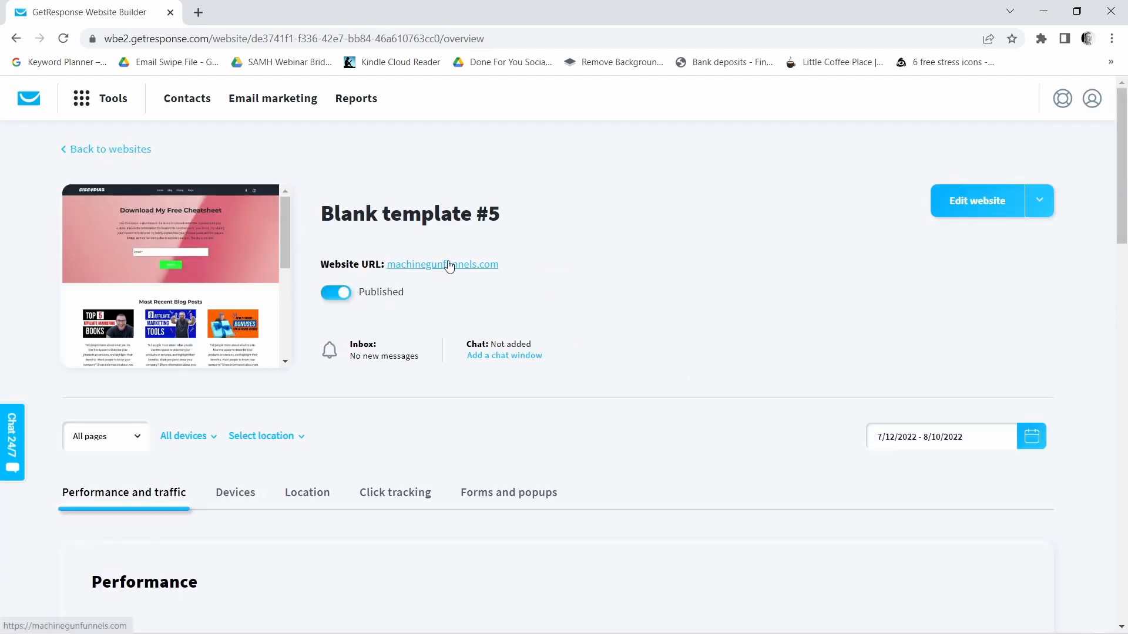
Copy the published website's URL and load machinegunfunnels.com in a new Incognito window.
left_click_drag(510, 262, 391, 270)
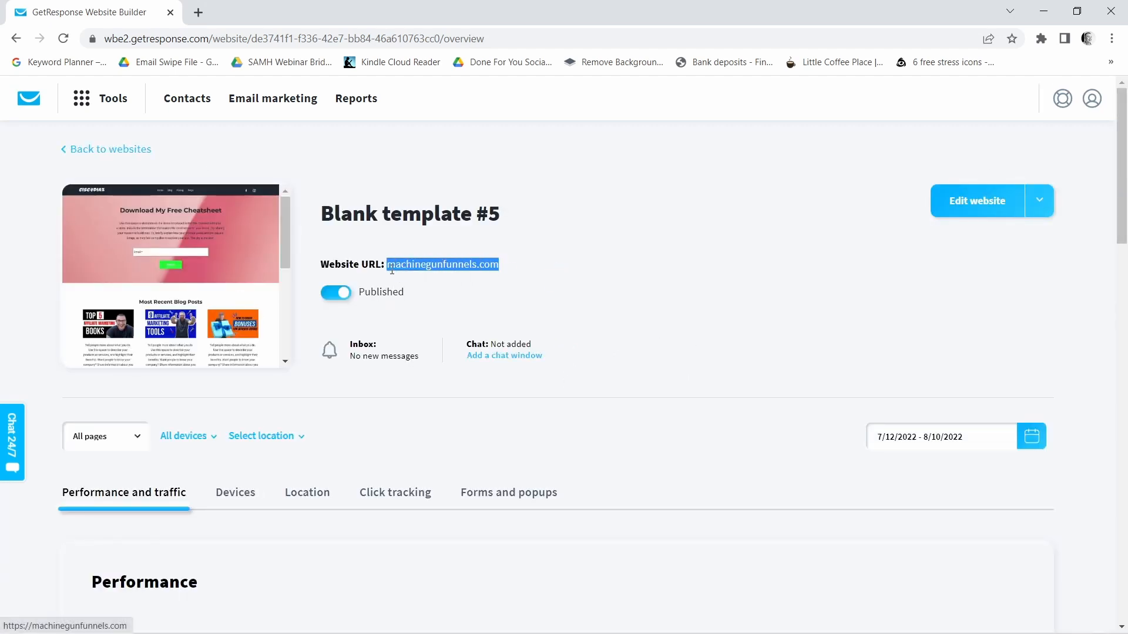
right_click(396, 274)
left_click(438, 385)
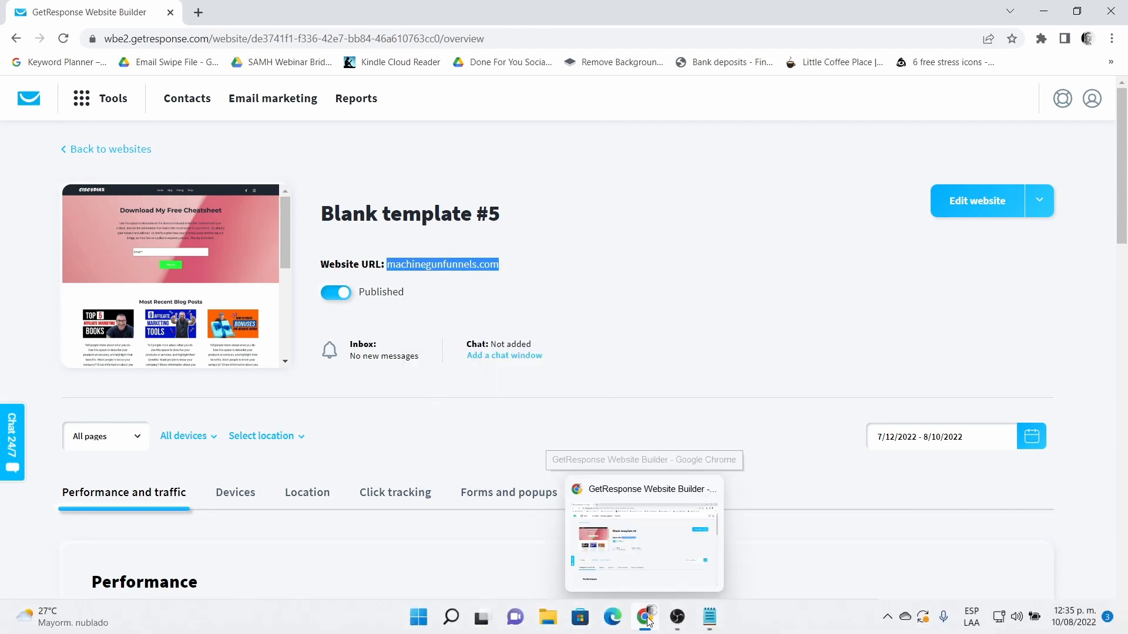
left_click(647, 618)
right_click(646, 618)
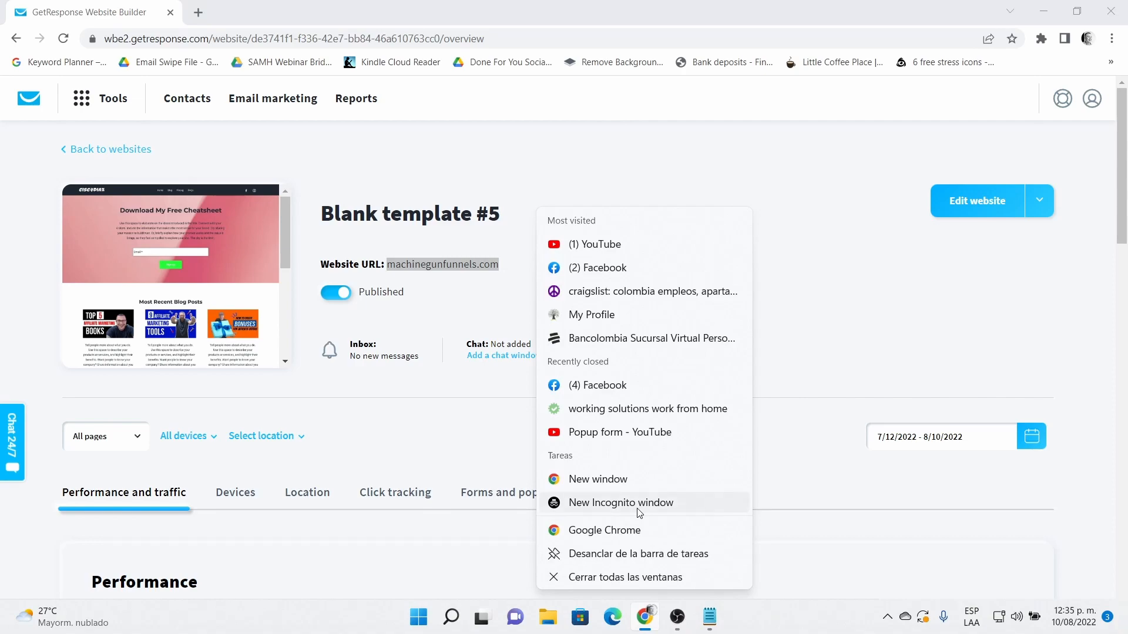
left_click(639, 506)
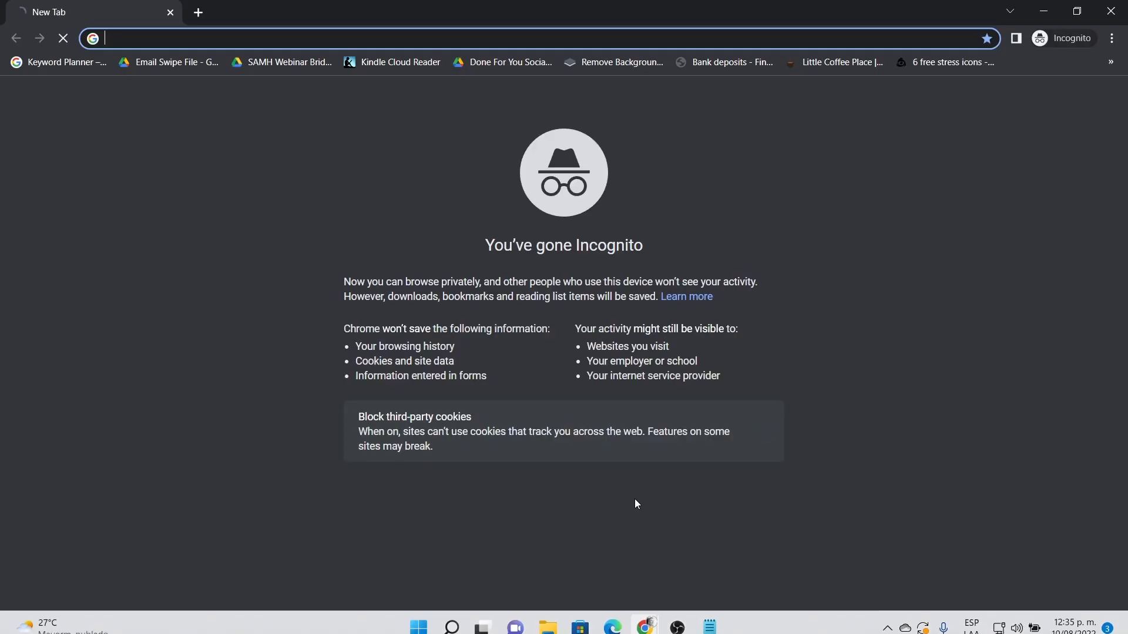
right_click(210, 27)
left_click(262, 129)
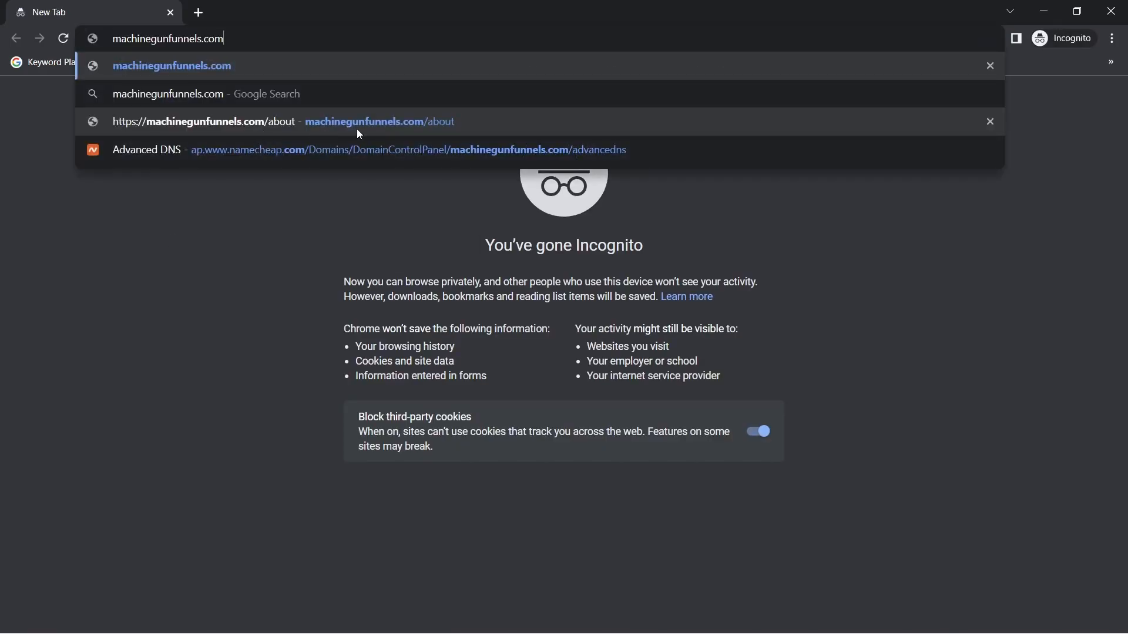
key("Return")
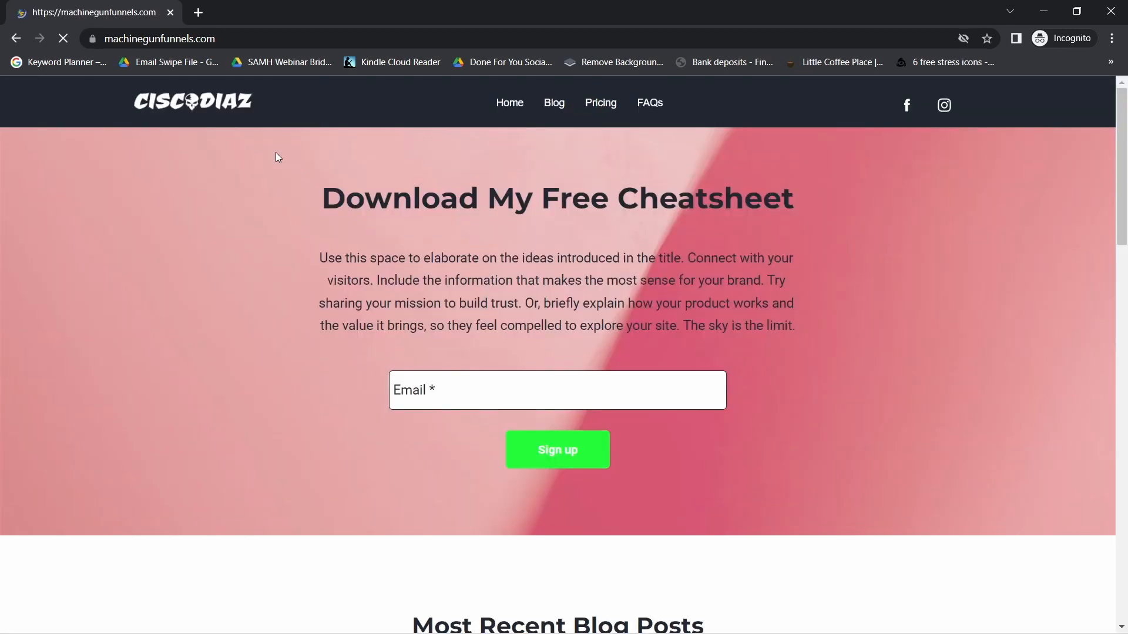
Look through the live home page down to its footer, return to the start and trigger the exit popup.
scroll(773, 444, "down", 15)
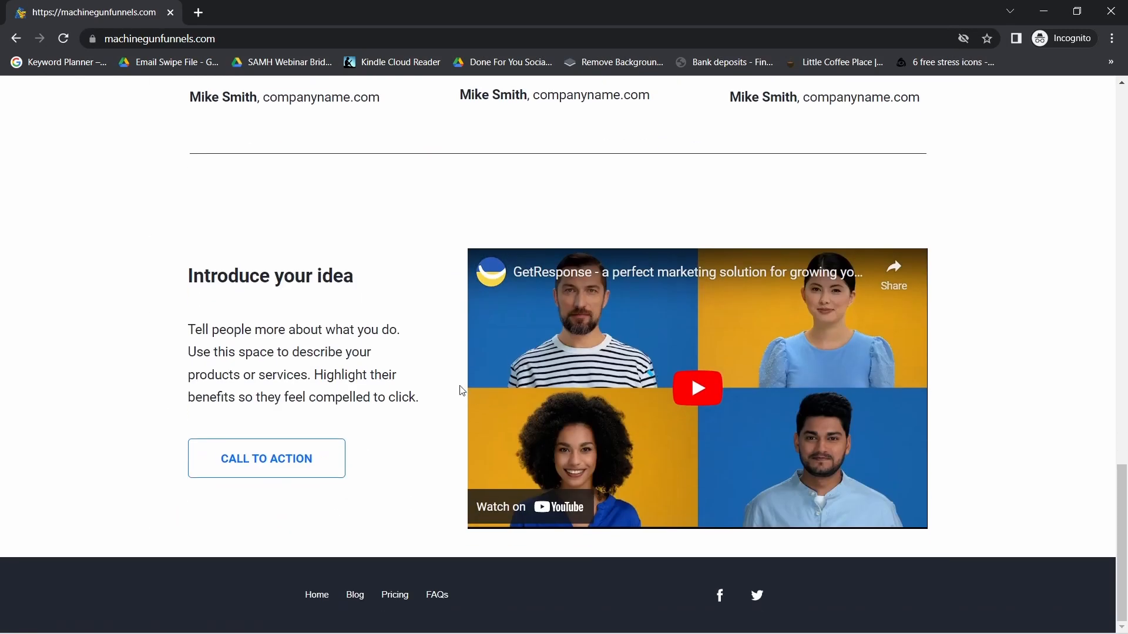
scroll(461, 391, "up", 20)
scroll(513, 499, "up", 3)
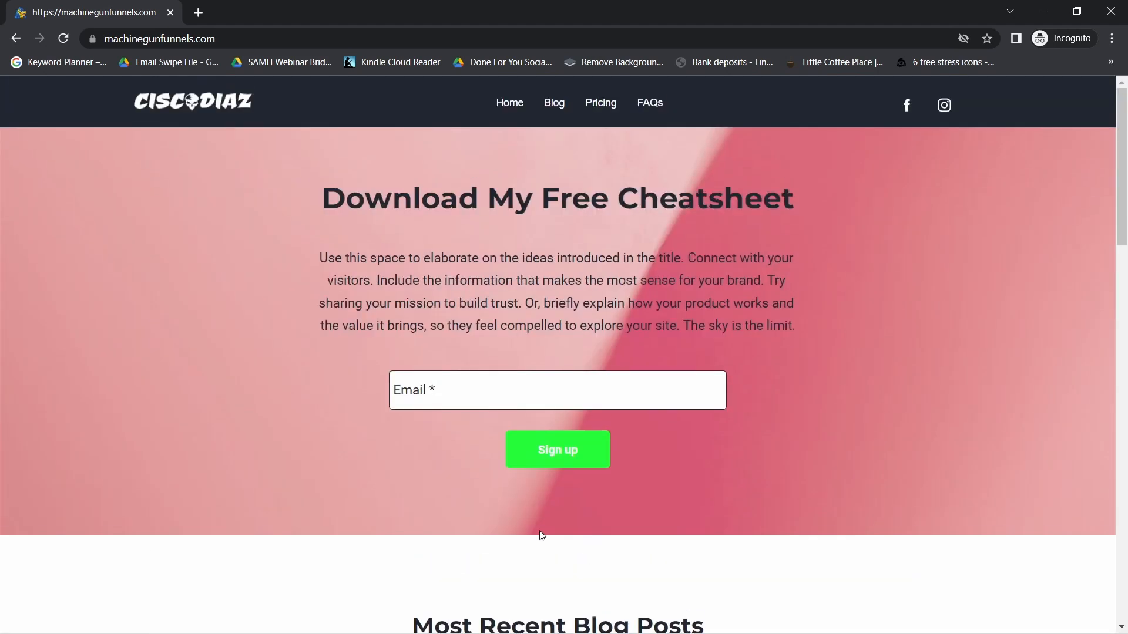
mouse_move(156, 9)
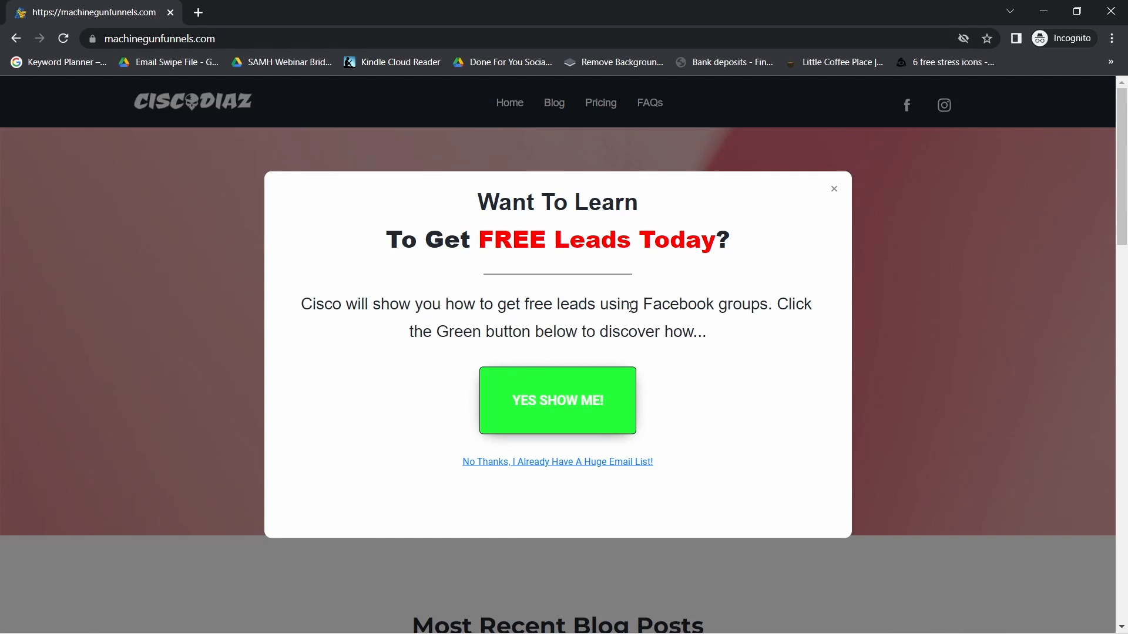
Test the popup's green YES SHOW ME! button and look over the affiliate offer page it links to.
left_click(552, 388)
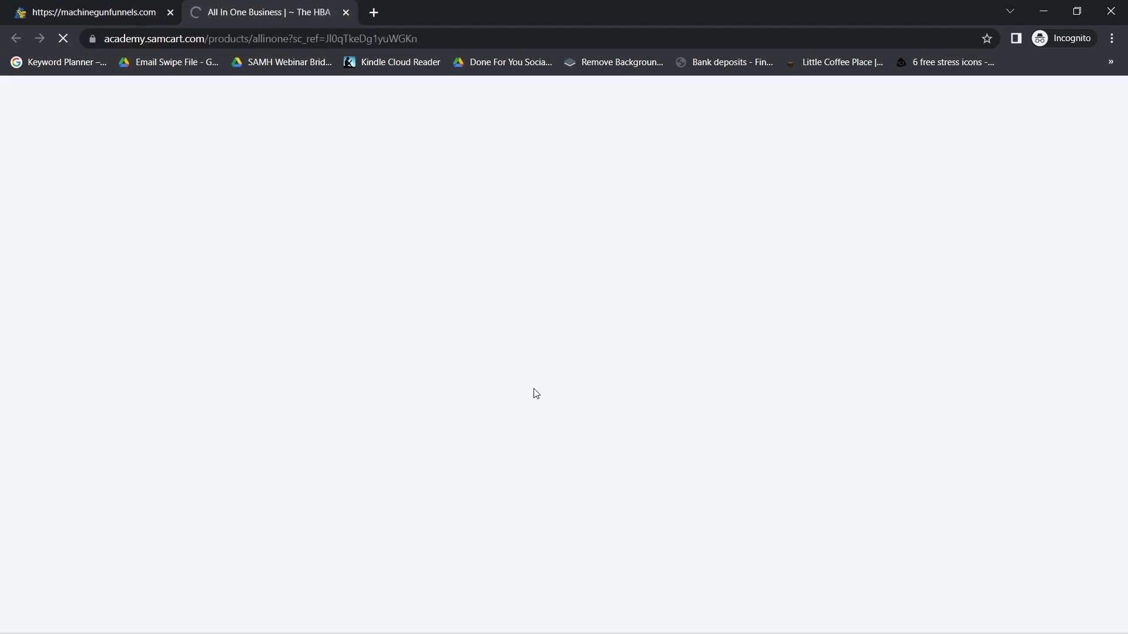
scroll(635, 411, "down", 6)
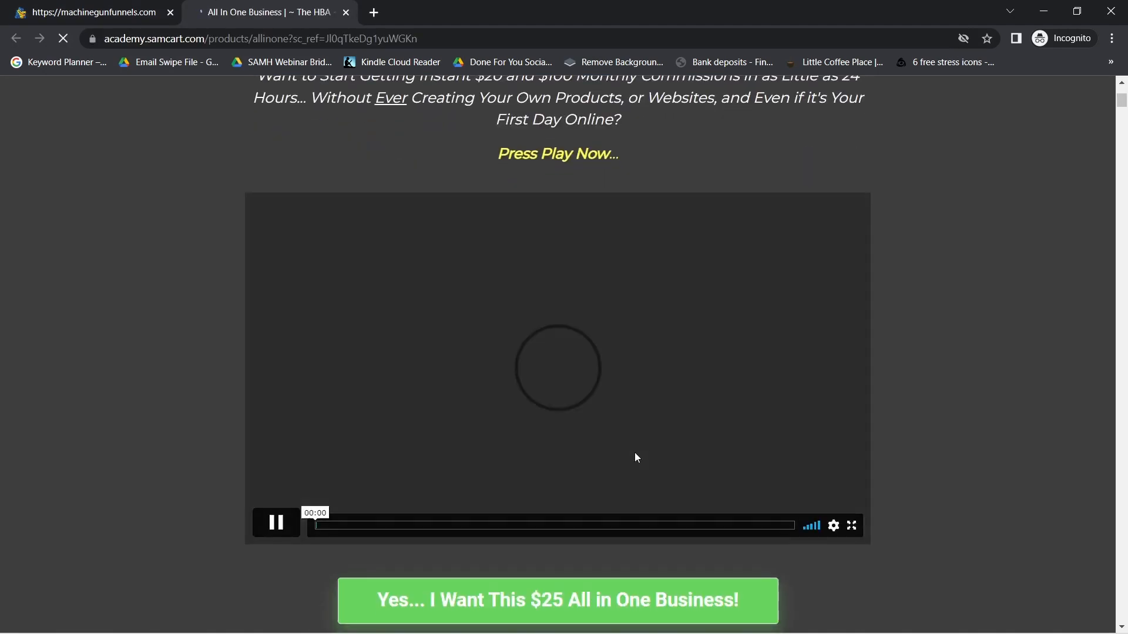
scroll(634, 452, "up", 4)
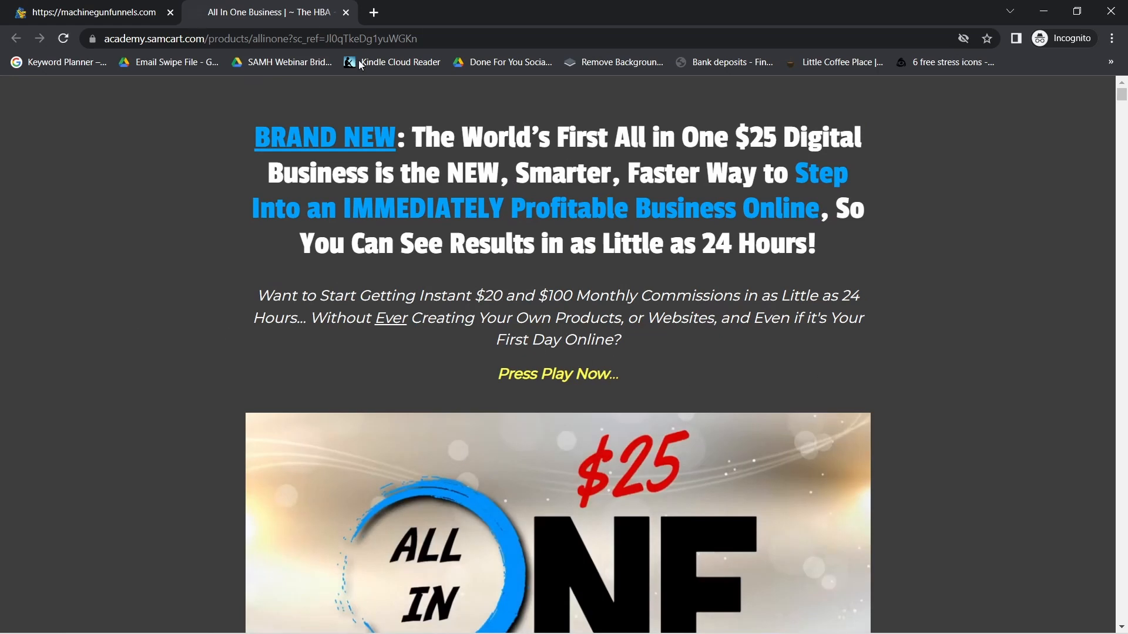
Close the offer page and test the popup's No Thanks, I Already Have A Huge Email List! link.
left_click(346, 13)
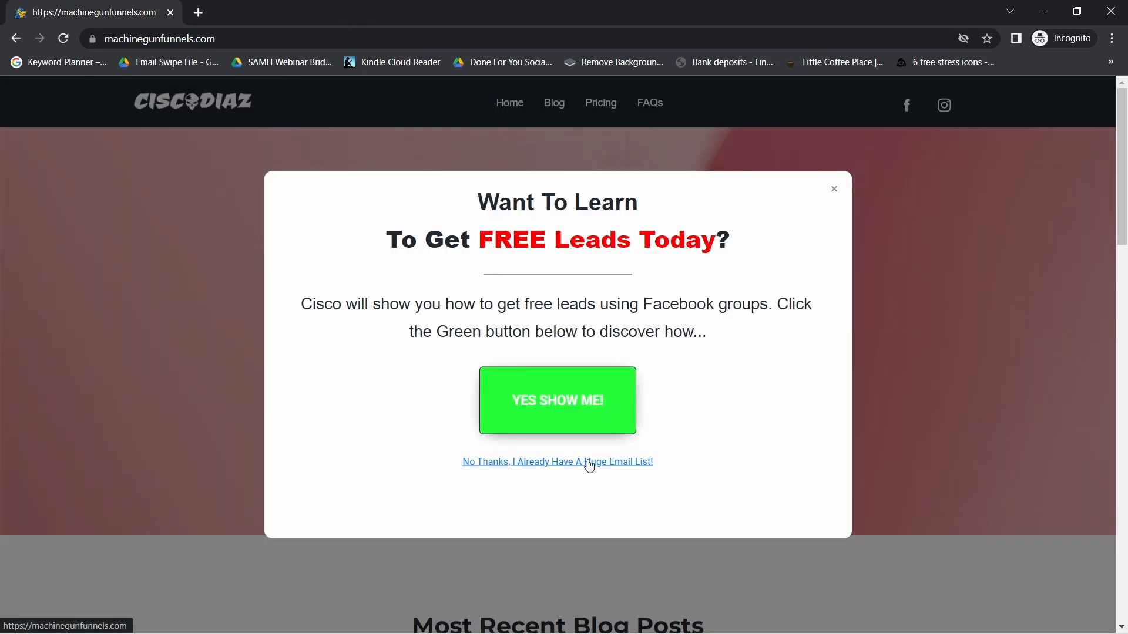
left_click(584, 466)
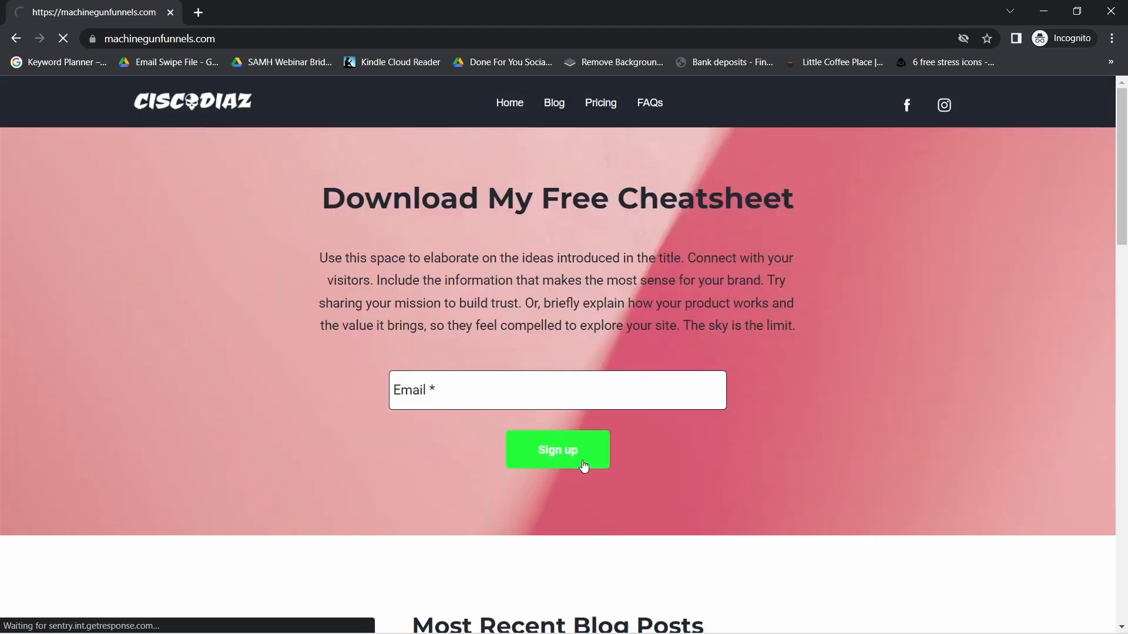